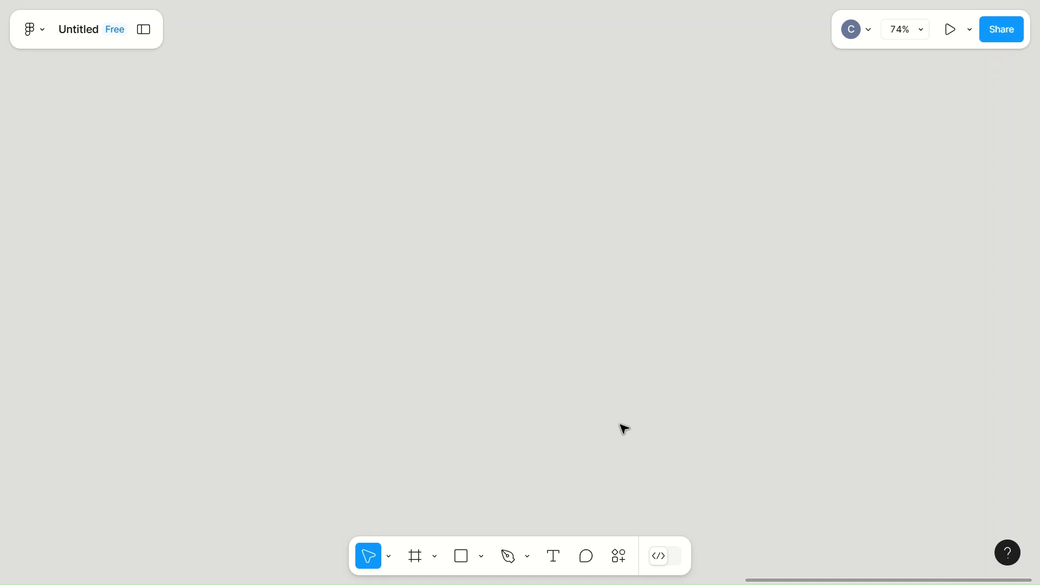
# Look over the prepared profile card elements on the canvas: the portrait, text lines, skill tags and buttons
pyautogui.hscroll(-10, 430, 419)
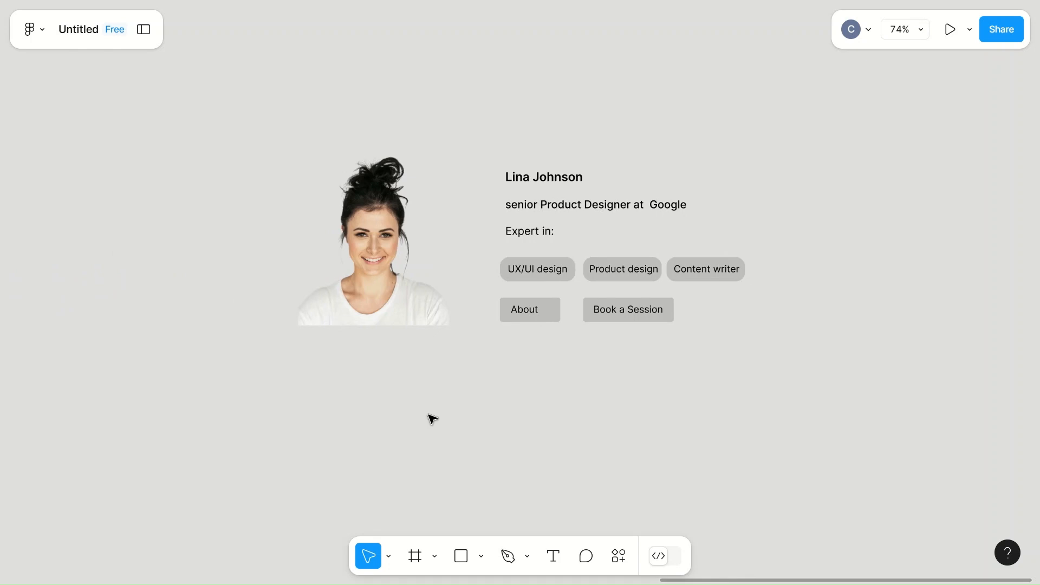
pyautogui.hscroll(5, 432, 418)
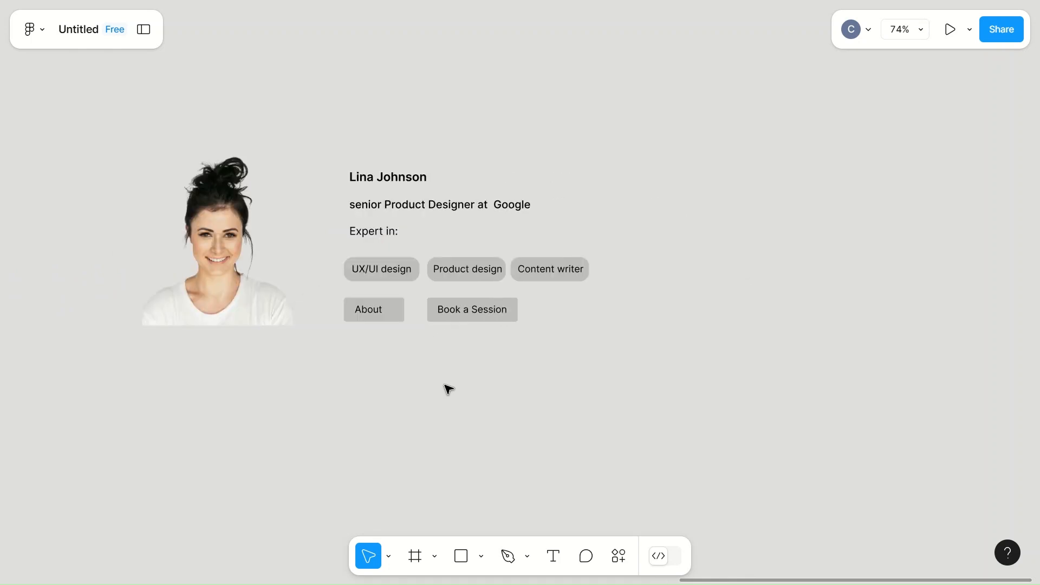
pyautogui.hscroll(1, 401, 405)
pyautogui.hscroll(8, 402, 406)
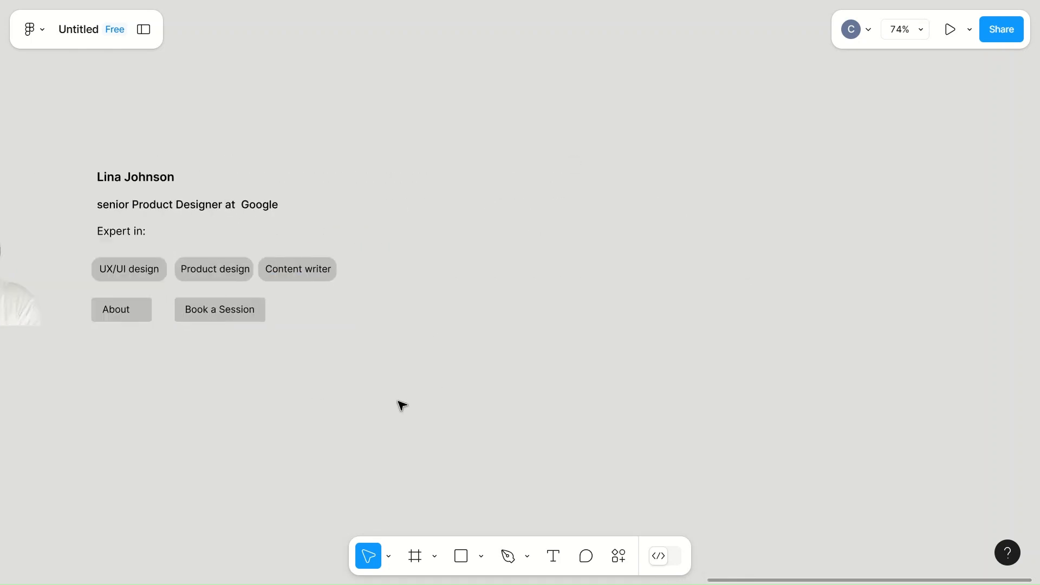
pyautogui.hscroll(-5, 401, 405)
pyautogui.hscroll(-5, 401, 405)
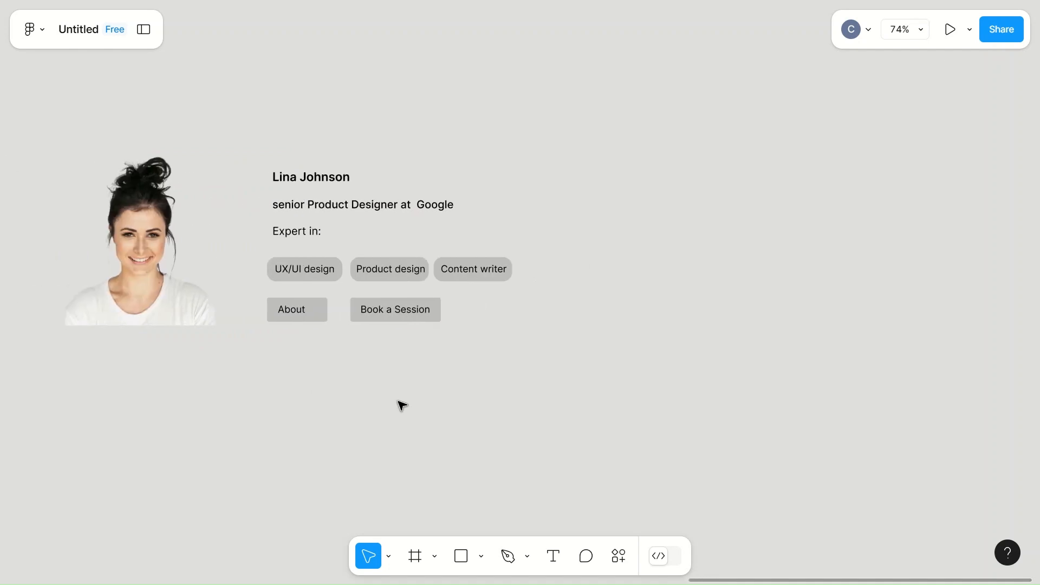
pyautogui.scroll(-4, 401, 405)
pyautogui.scroll(-1, 401, 405)
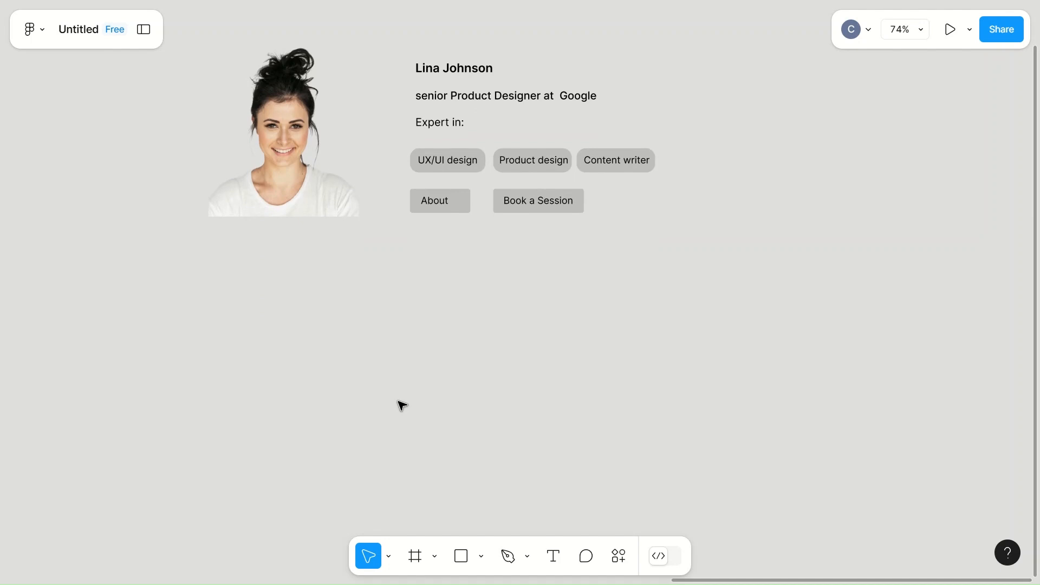
# Draw a frame below the profile elements and set its size to 700 × 300
pyautogui.press('f')
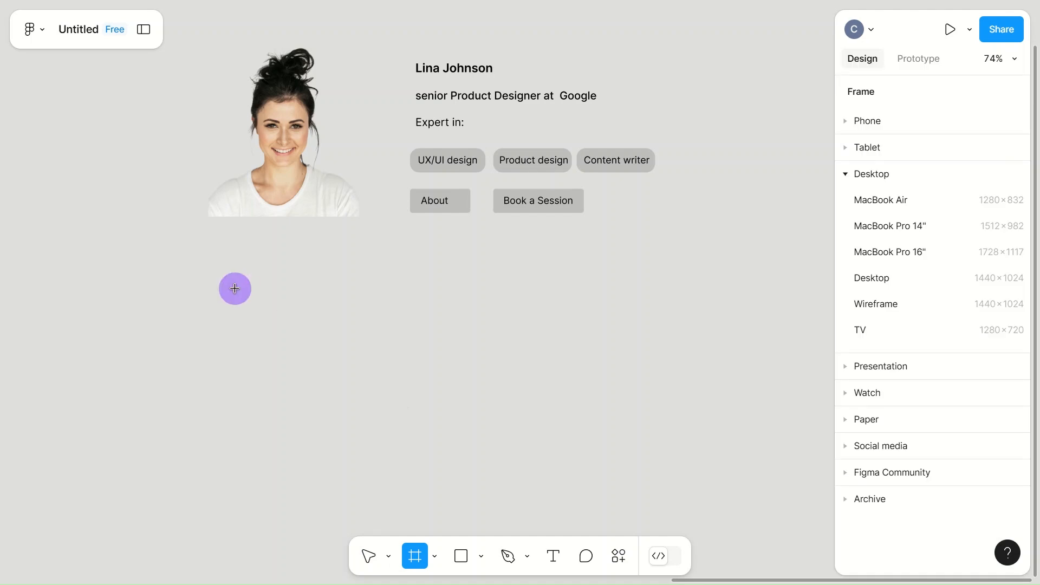
pyautogui.moveTo(233, 287)
pyautogui.mouseDown()
pyautogui.moveTo(420, 452)
pyautogui.moveTo(653, 457)
pyautogui.mouseUp()
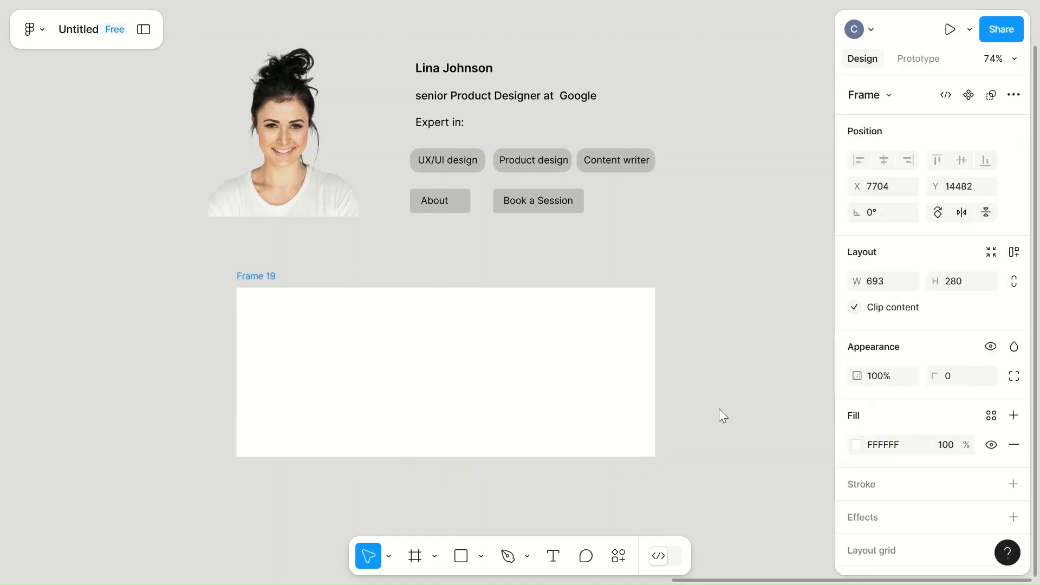
pyautogui.click(892, 283)
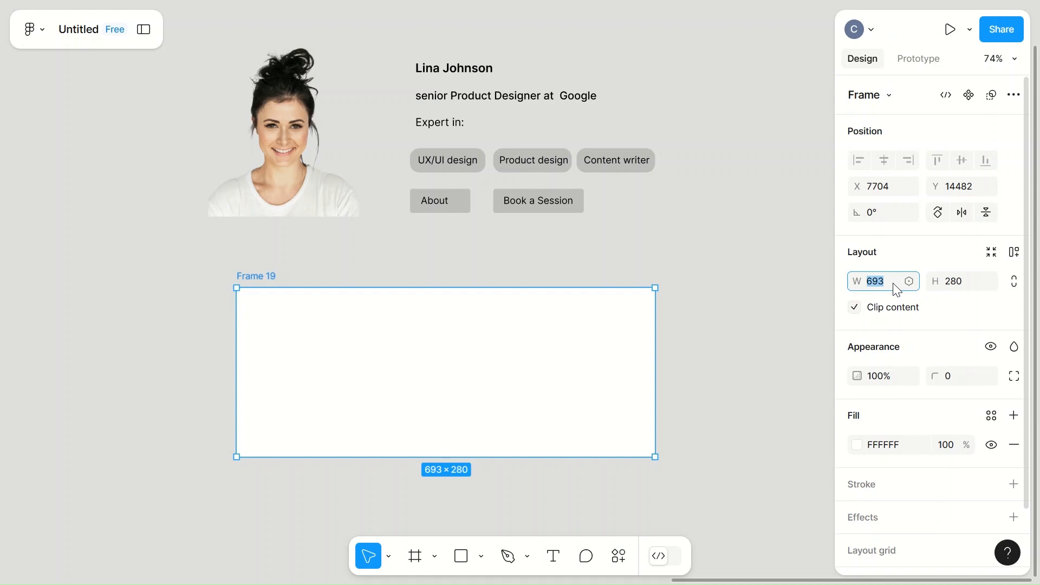
pyautogui.write('700')
pyautogui.click(954, 286)
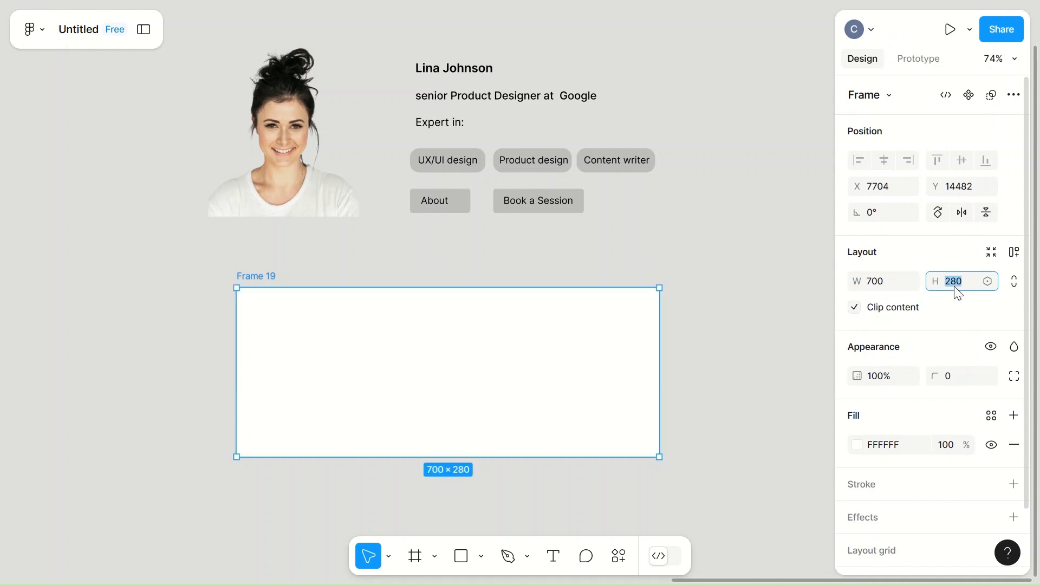
pyautogui.click(705, 352)
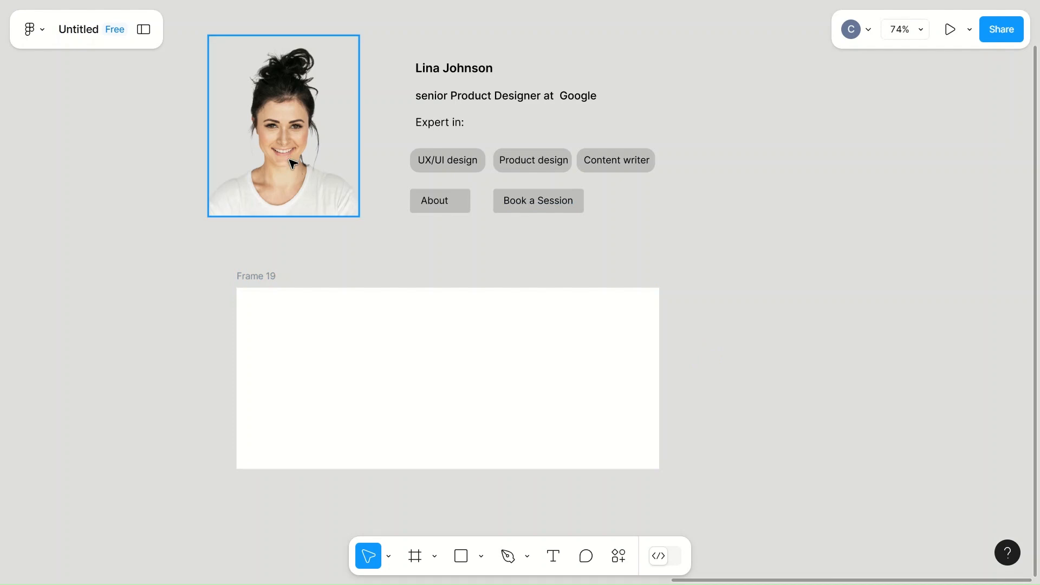
# Add a layout grid to the new frame and change it to 10 columns
pyautogui.click(260, 278)
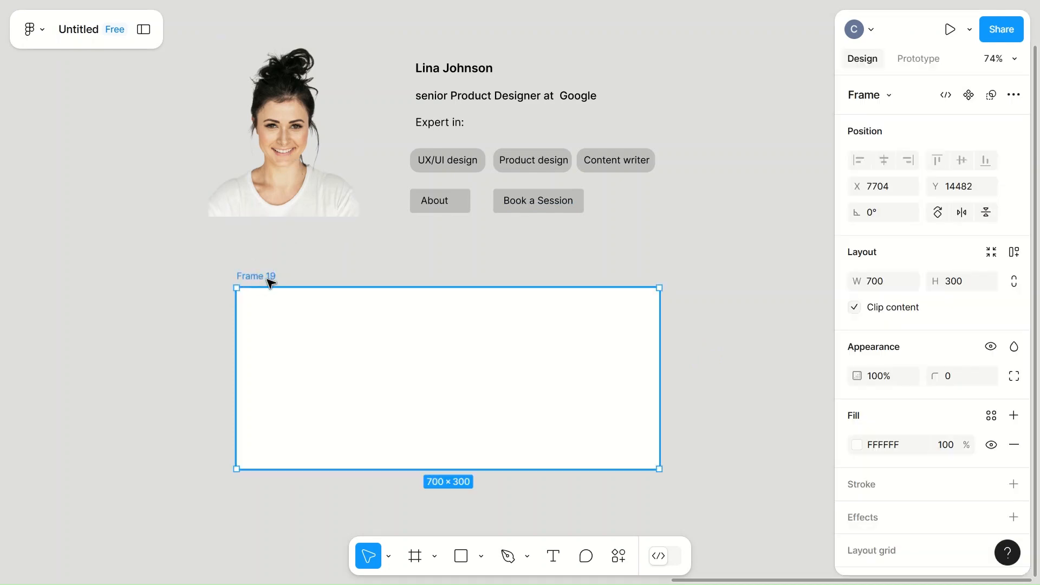
pyautogui.scroll(-2, 931, 425)
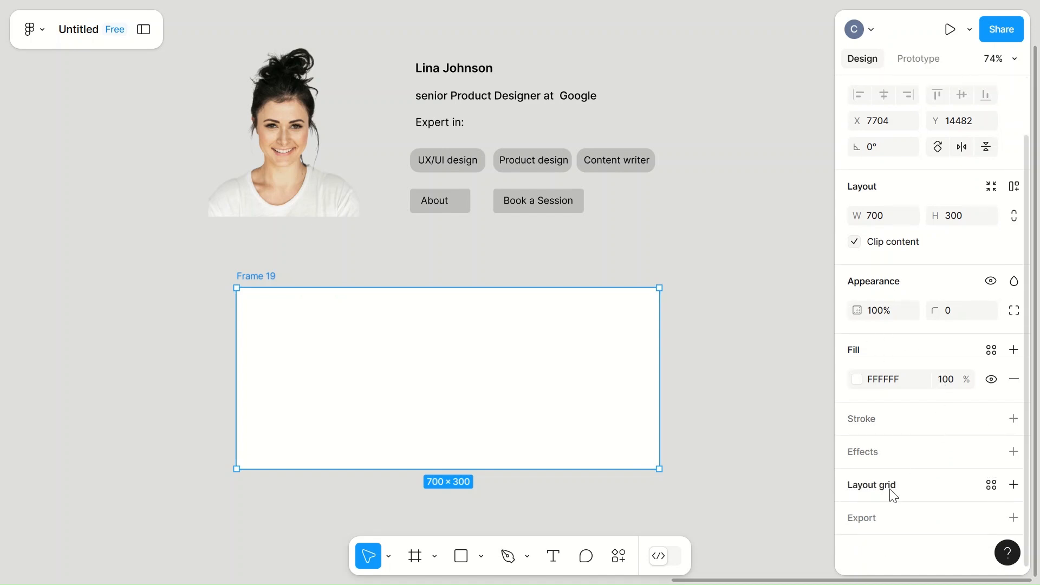
pyautogui.click(1013, 486)
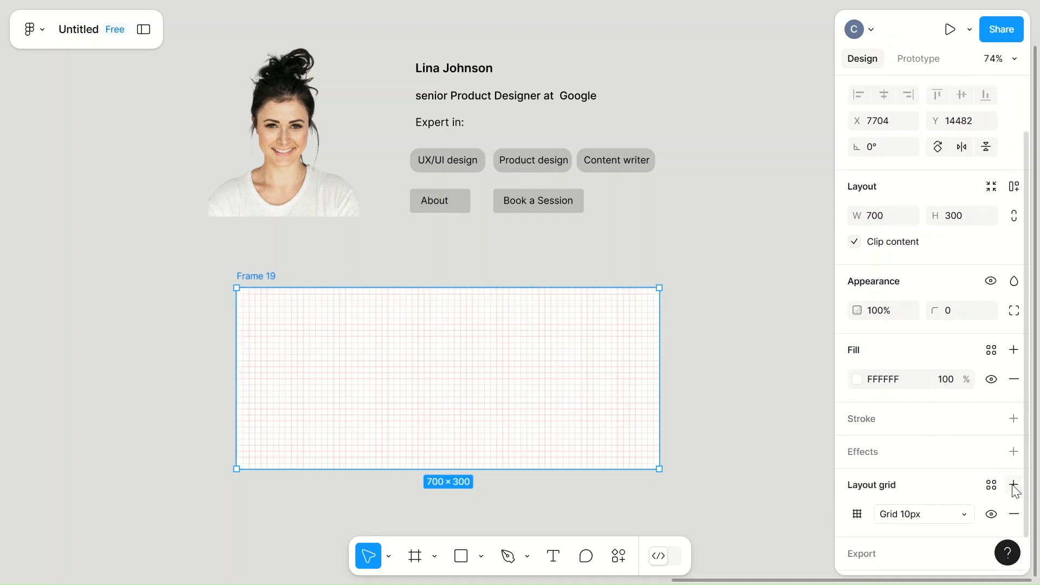
pyautogui.scroll(-1, 891, 512)
pyautogui.click(857, 478)
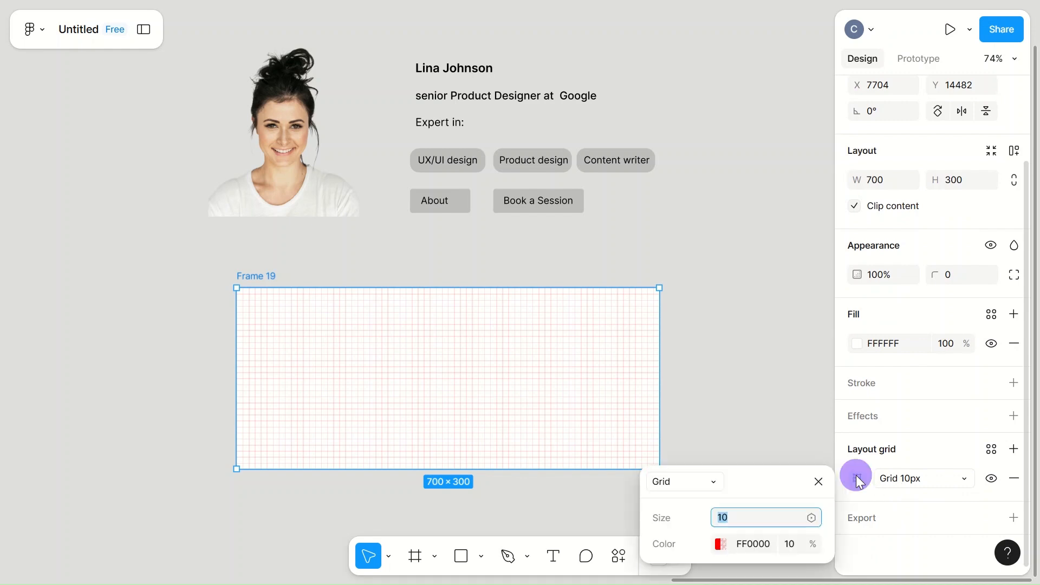
pyautogui.click(704, 482)
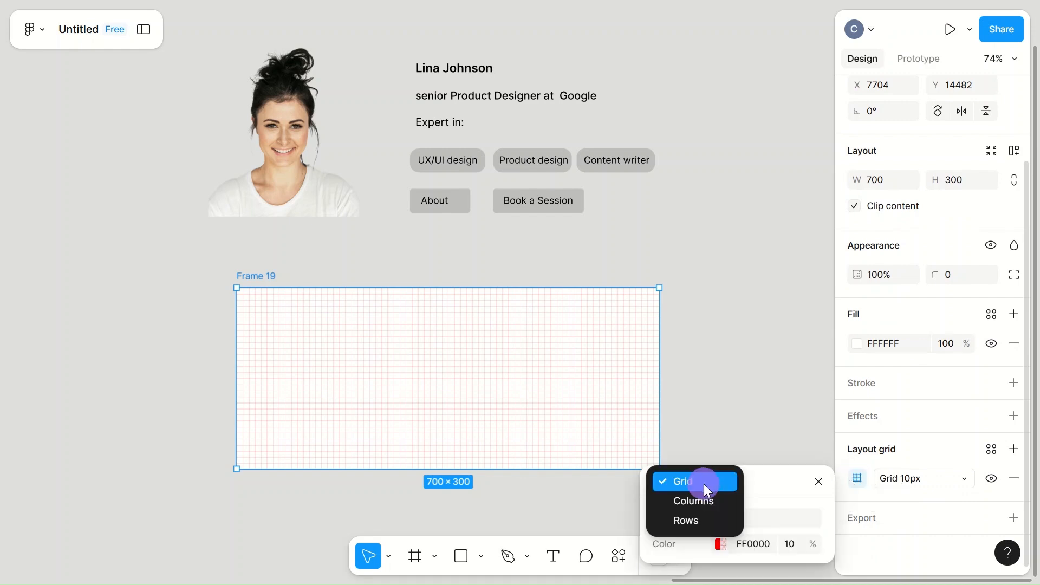
pyautogui.click(693, 500)
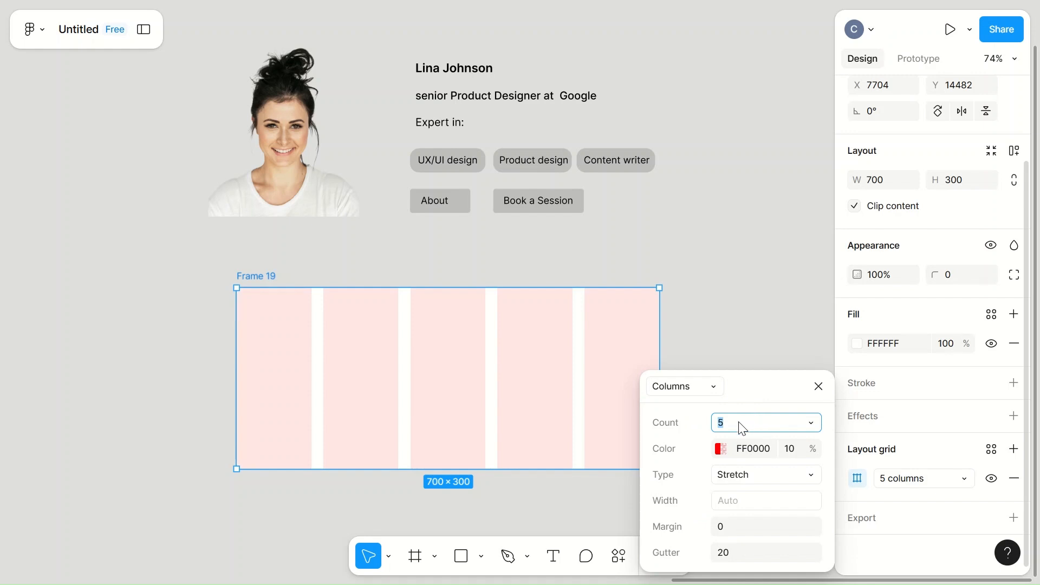
pyautogui.write('10')
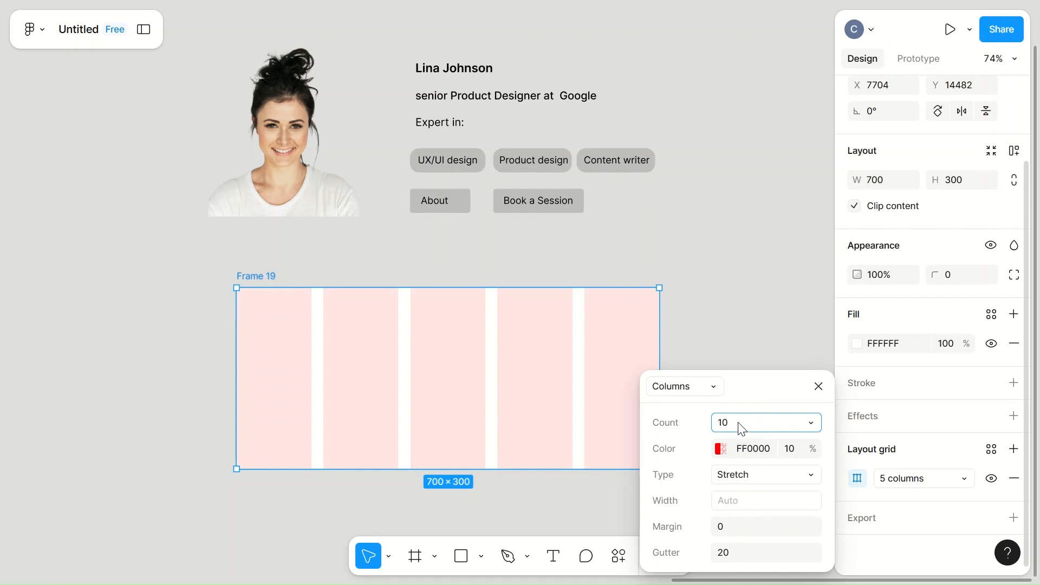
pyautogui.click(770, 338)
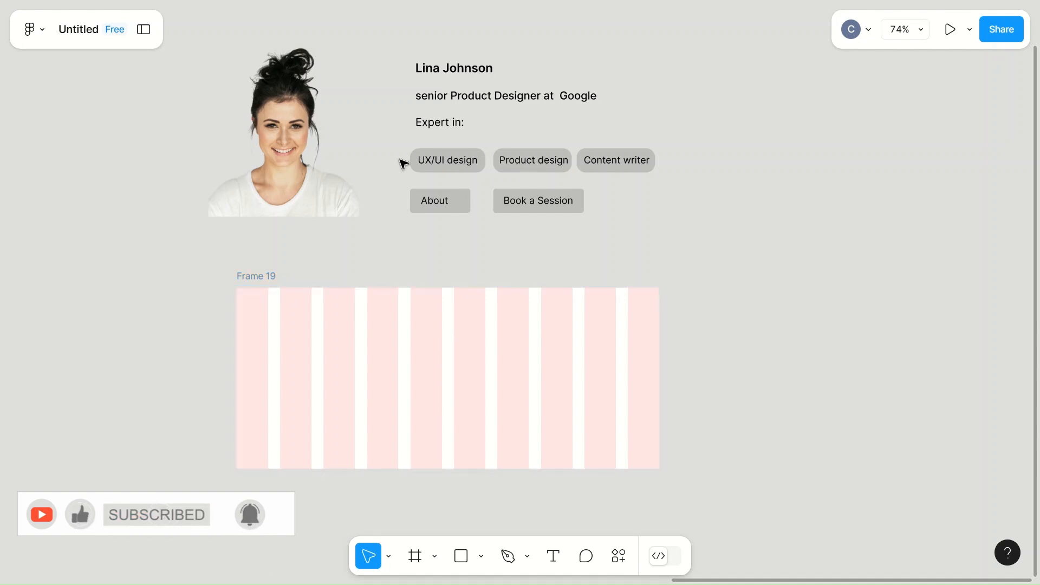
# Move the portrait image into the frame's left side, at about X 12 and Y 0
pyautogui.click(287, 148)
pyautogui.moveTo(285, 241); pyautogui.dragTo(328, 402)
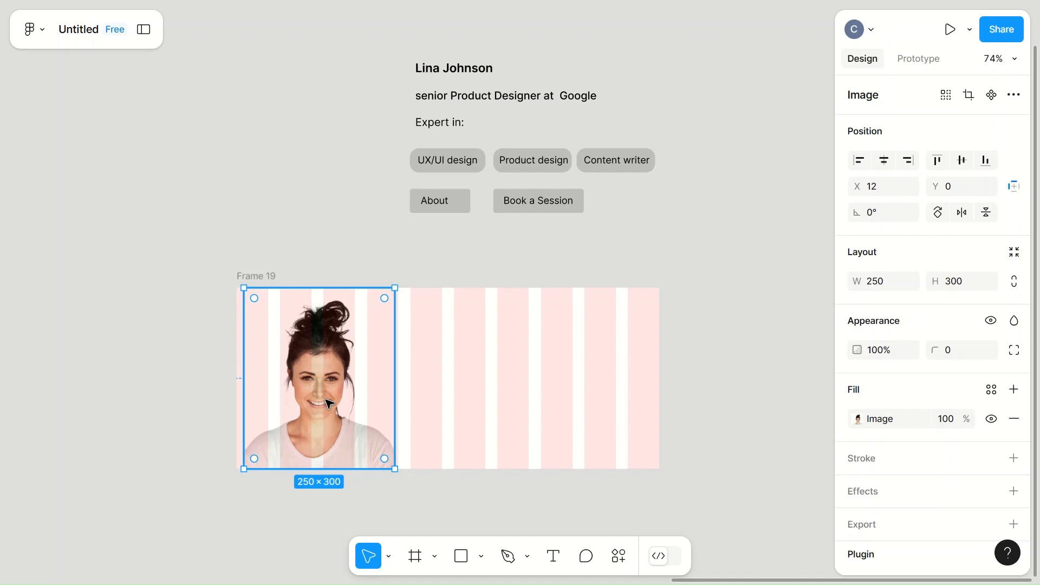
pyautogui.click(505, 210)
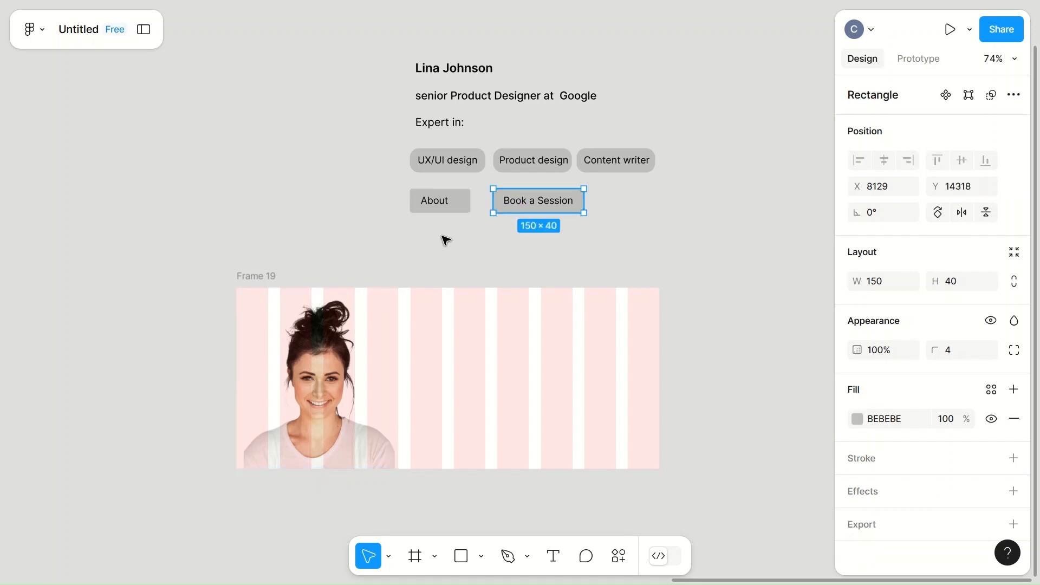
pyautogui.click(492, 253)
# Move the name, job title and "Expert in:" texts together into the frame beside the portrait, at X 288
pyautogui.click(444, 74)
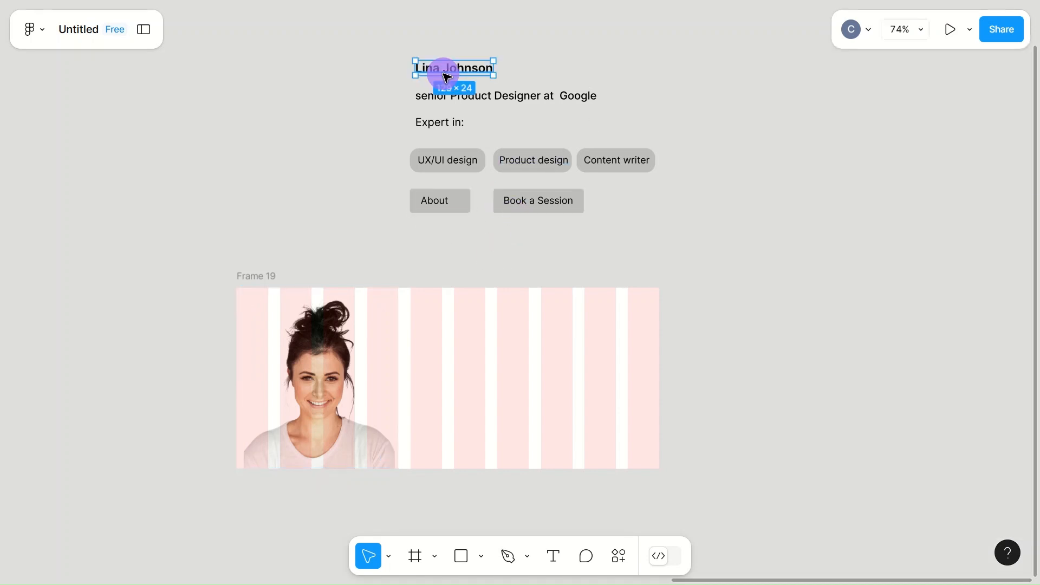
pyautogui.keyDown('shift'); pyautogui.click(536, 99); pyautogui.keyUp('shift')
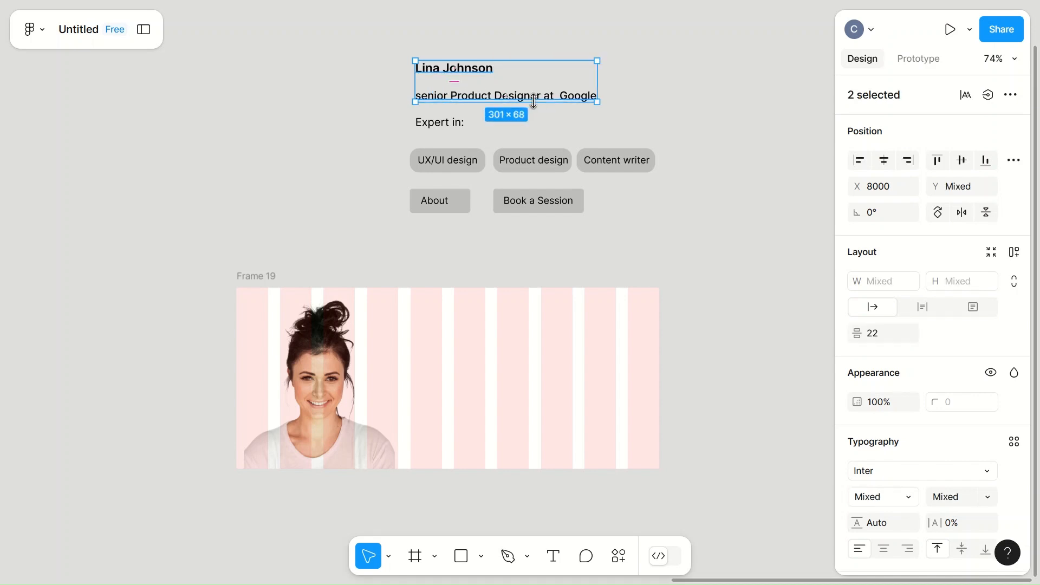
pyautogui.keyDown('shift'); pyautogui.click(448, 122); pyautogui.keyUp('shift')
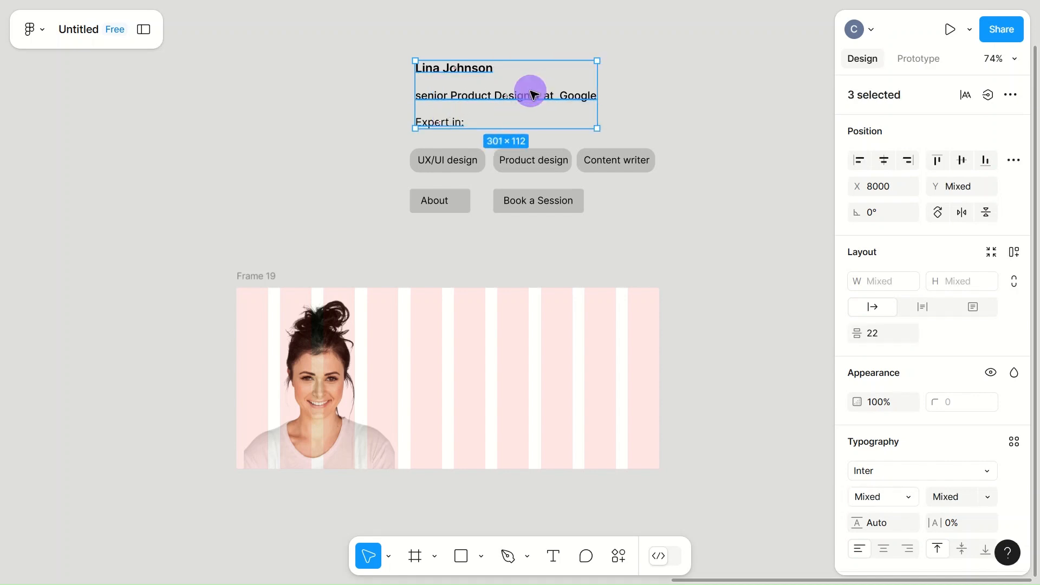
pyautogui.moveTo(533, 96); pyautogui.dragTo(526, 327)
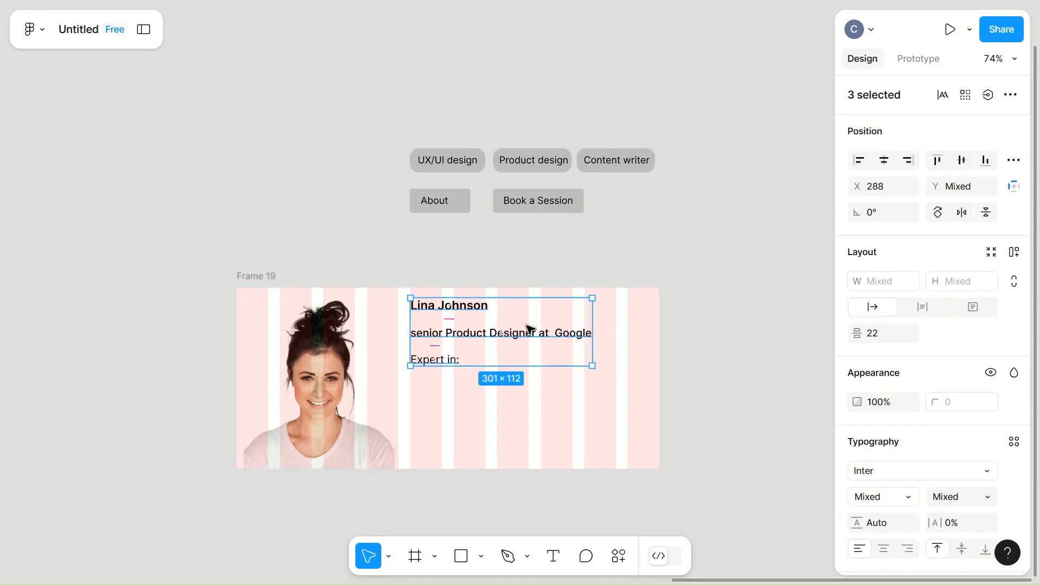
pyautogui.click(604, 338)
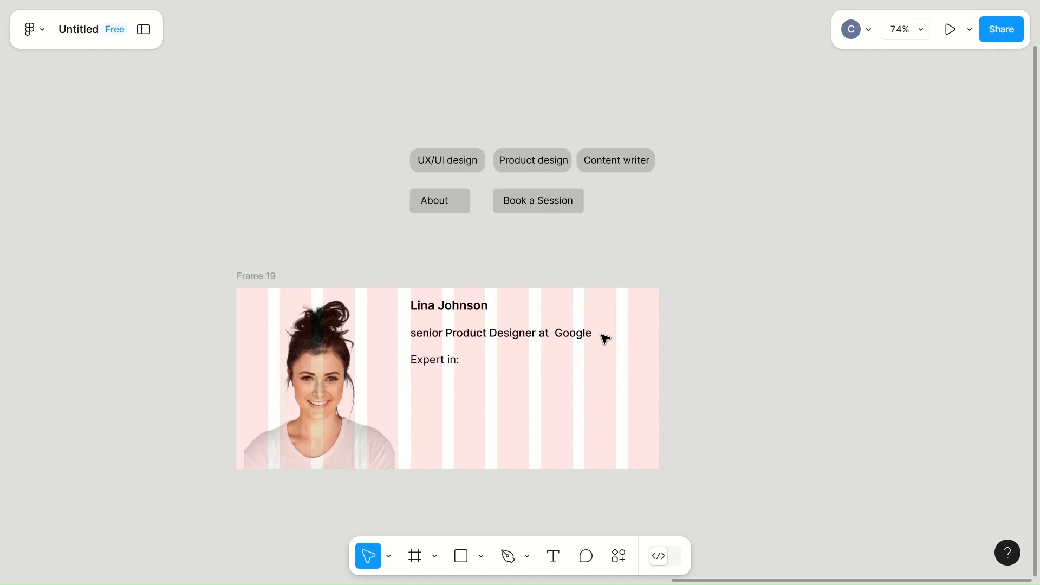
# Set the font size of the name text in the frame to 25
pyautogui.scroll(5, 604, 338)
pyautogui.click(417, 297)
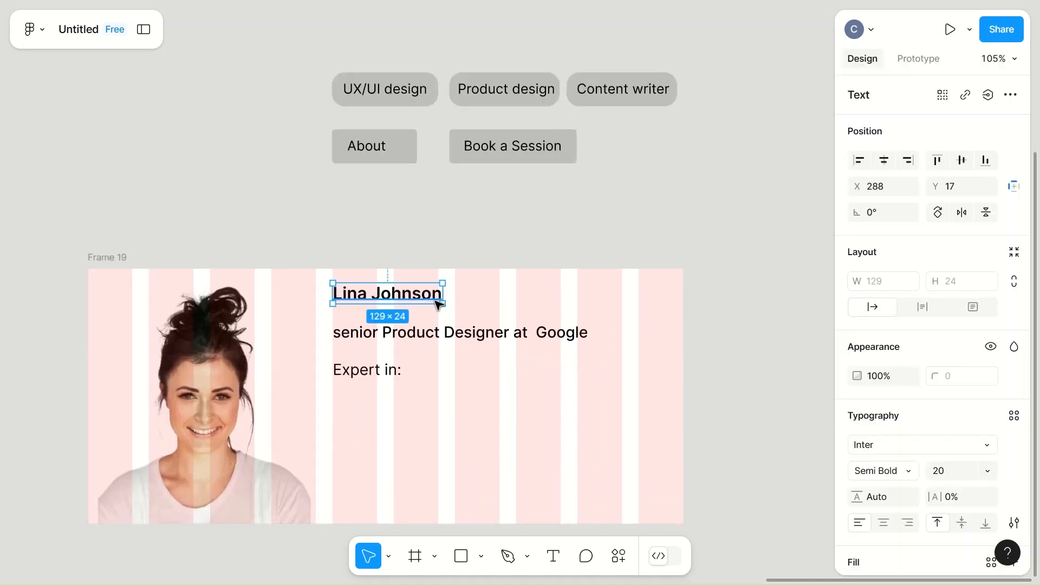
pyautogui.scroll(-1, 968, 427)
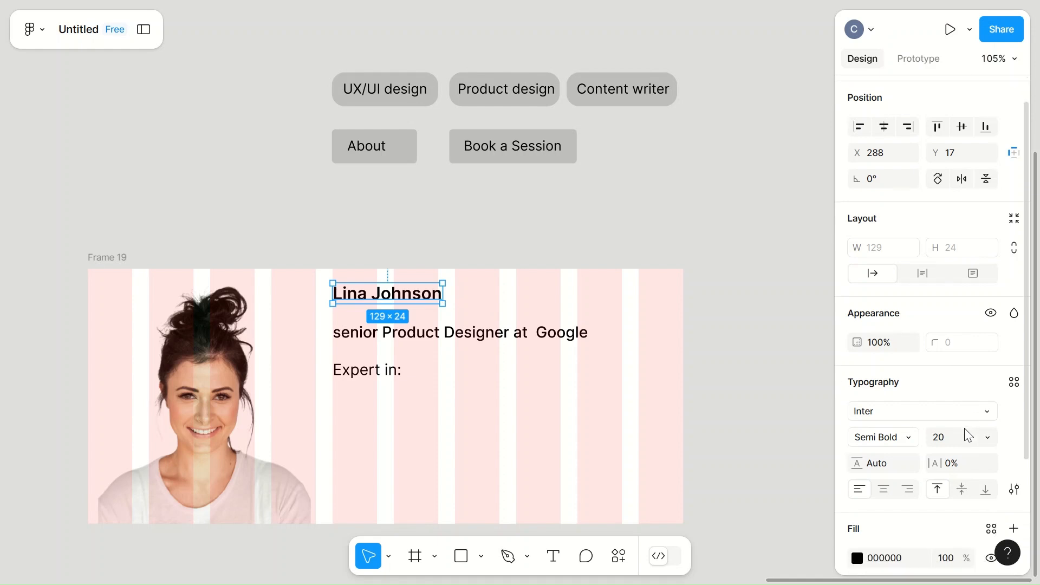
pyautogui.click(954, 437)
pyautogui.write('25')
pyautogui.click(627, 292)
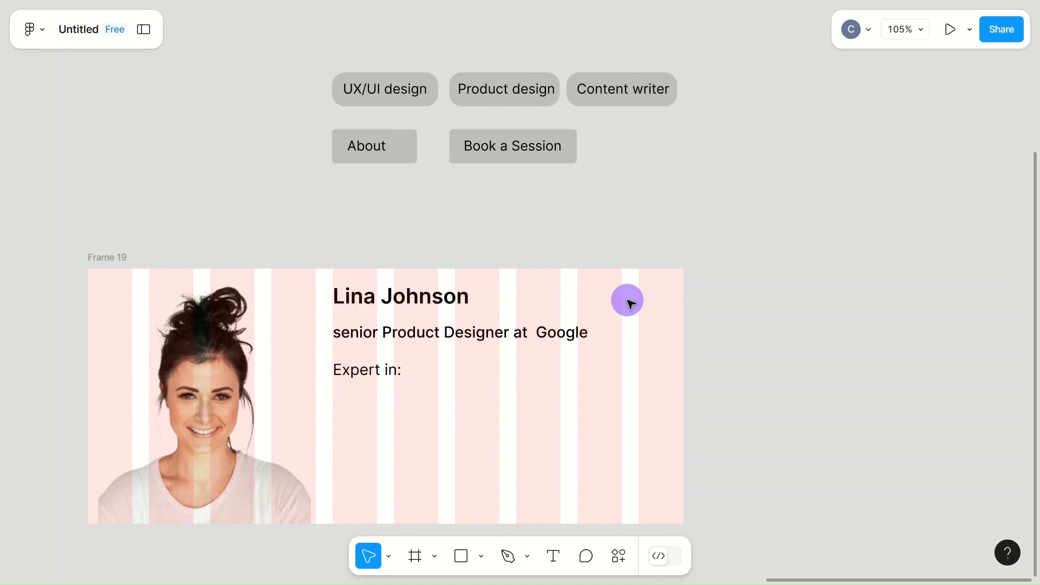
# Try to change the name text's font to Roboto
pyautogui.click(438, 302)
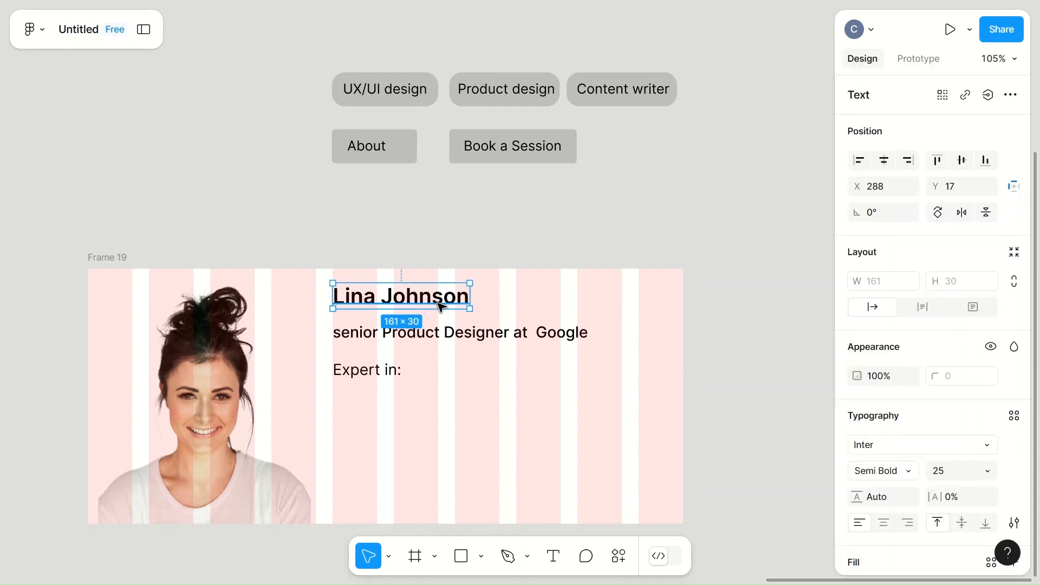
pyautogui.click(884, 445)
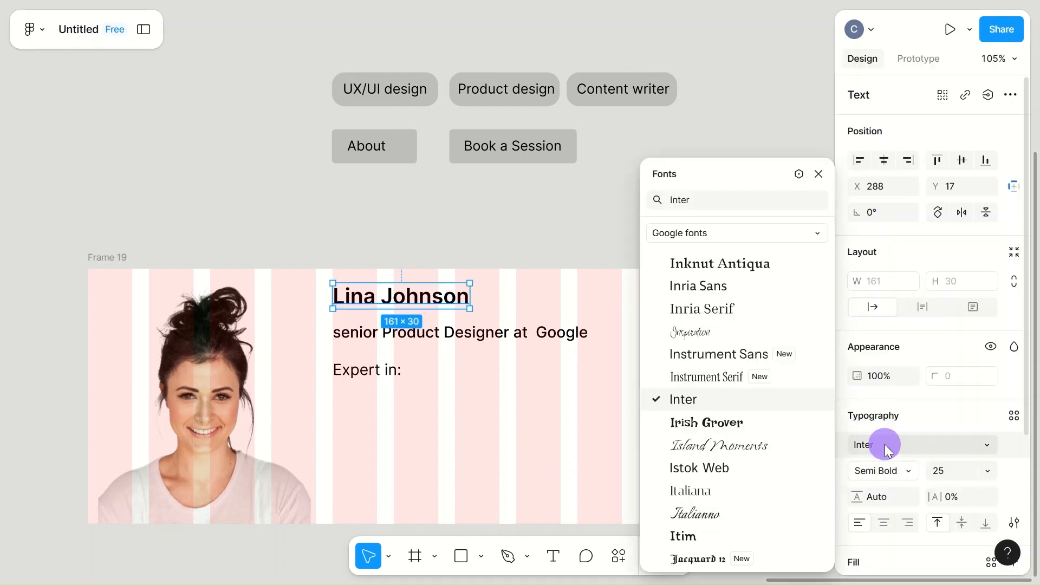
pyautogui.click(717, 200)
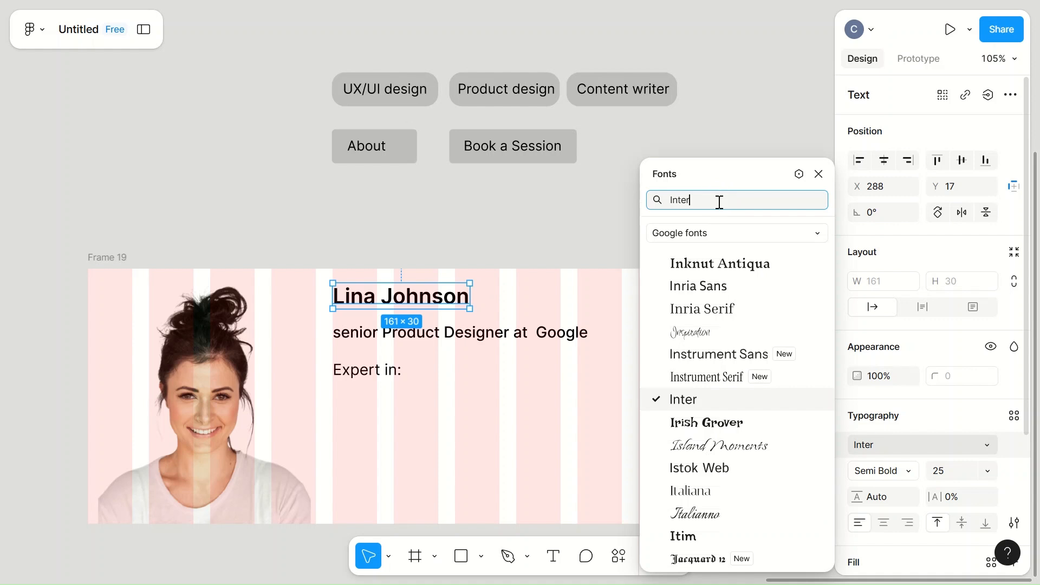
pyautogui.press('BackSpace')
pyautogui.press('BackSpace')
pyautogui.press('BackSpace')
pyautogui.press('BackSpace')
pyautogui.press('BackSpace')
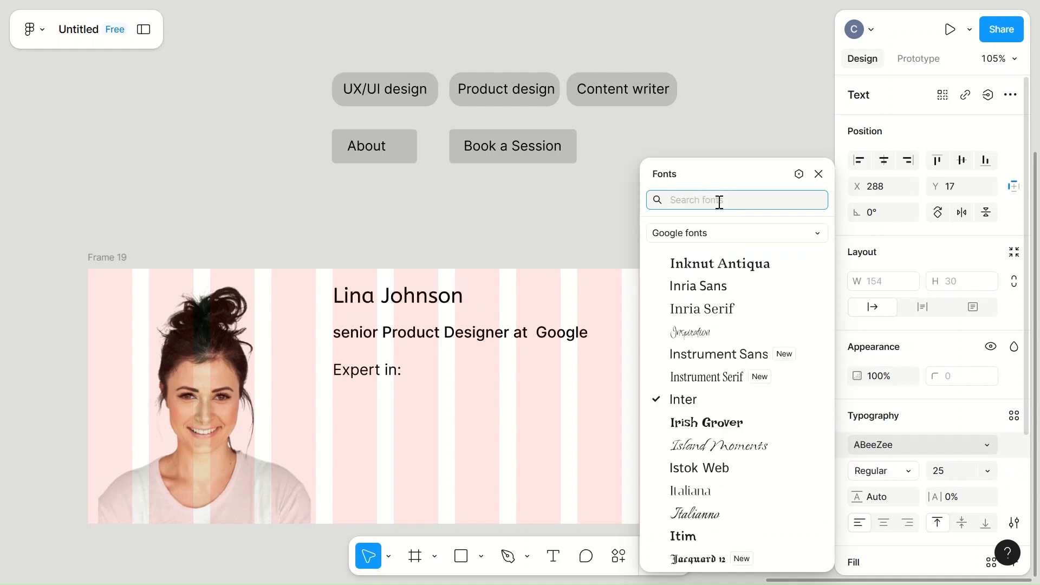
pyautogui.write('robot')
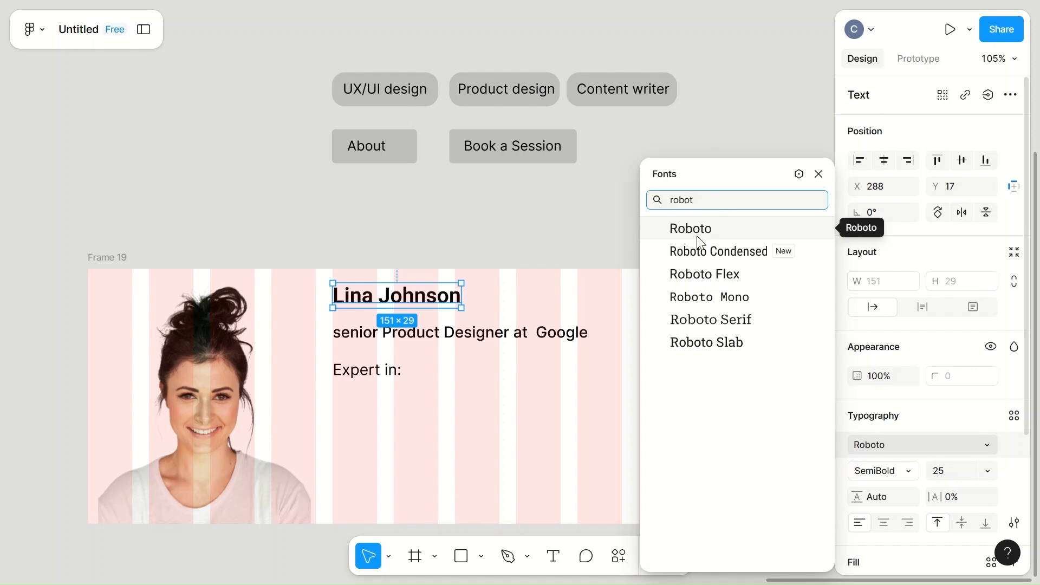
pyautogui.click(525, 252)
# Change the font of the name text in the frame to Roboto
pyautogui.click(417, 295)
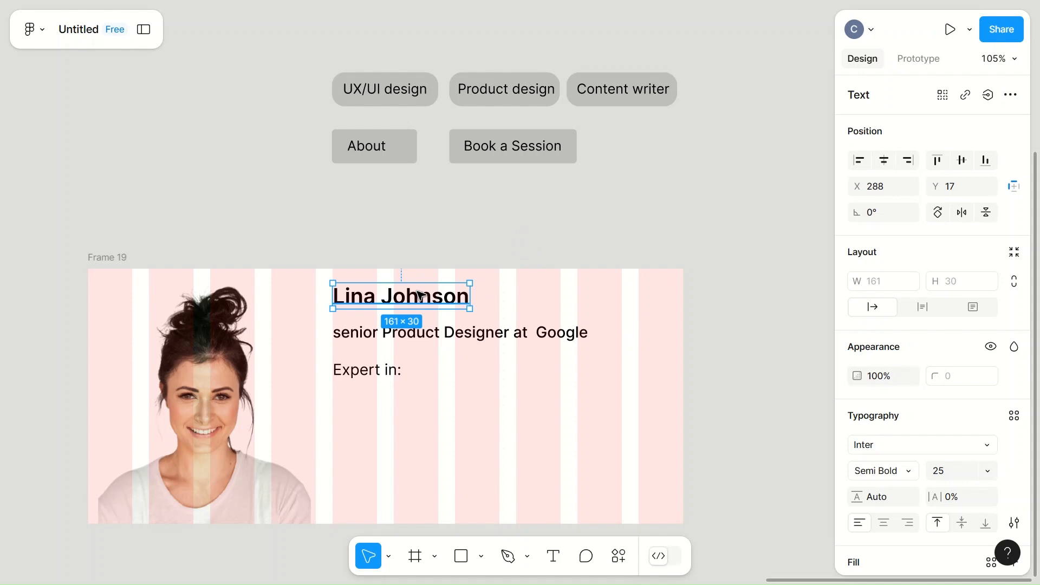
pyautogui.click(895, 444)
pyautogui.scroll(15, 733, 321)
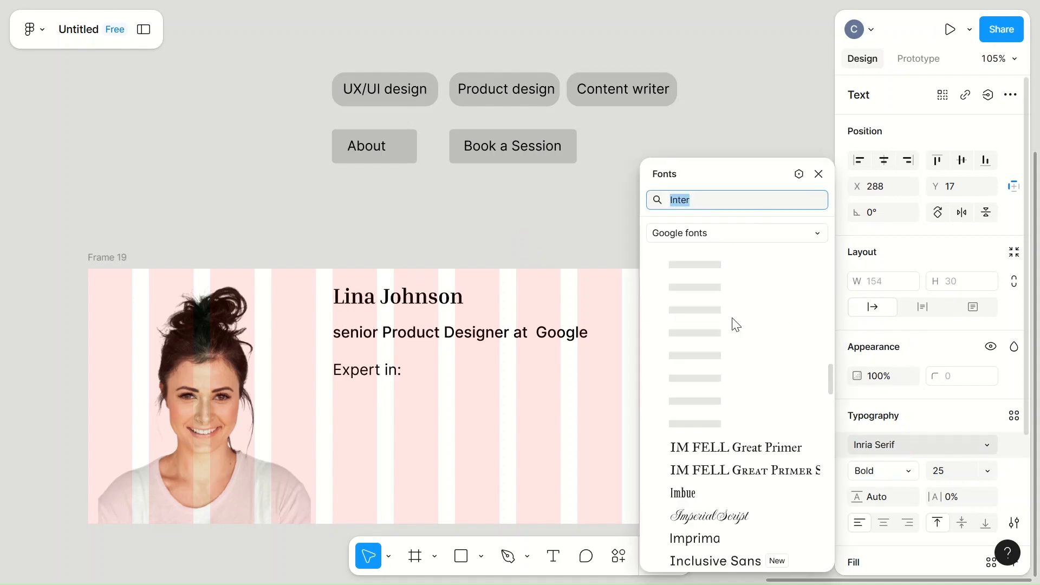
pyautogui.scroll(10, 734, 322)
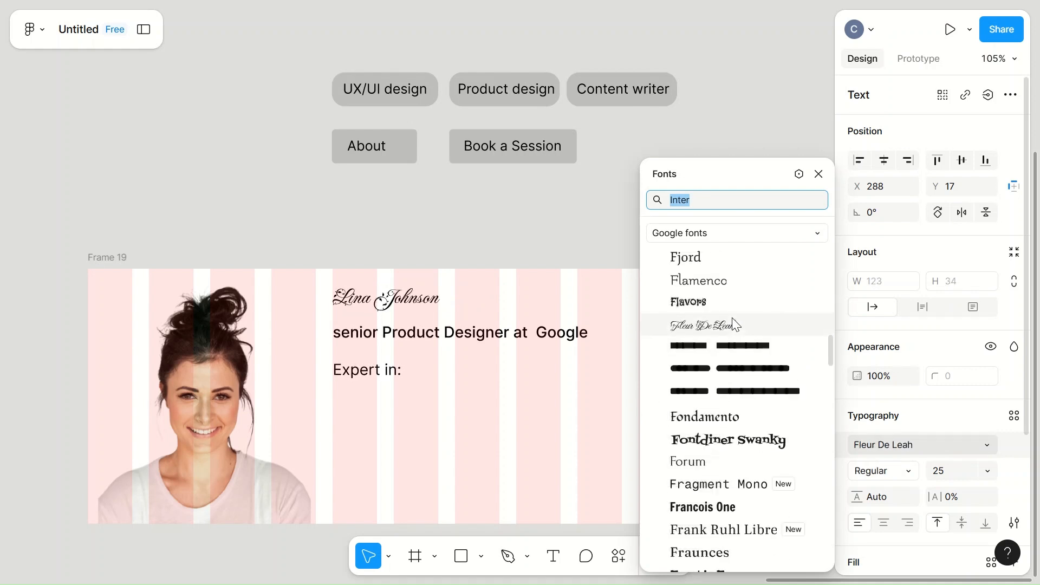
pyautogui.press('BackSpace')
pyautogui.write('roboto')
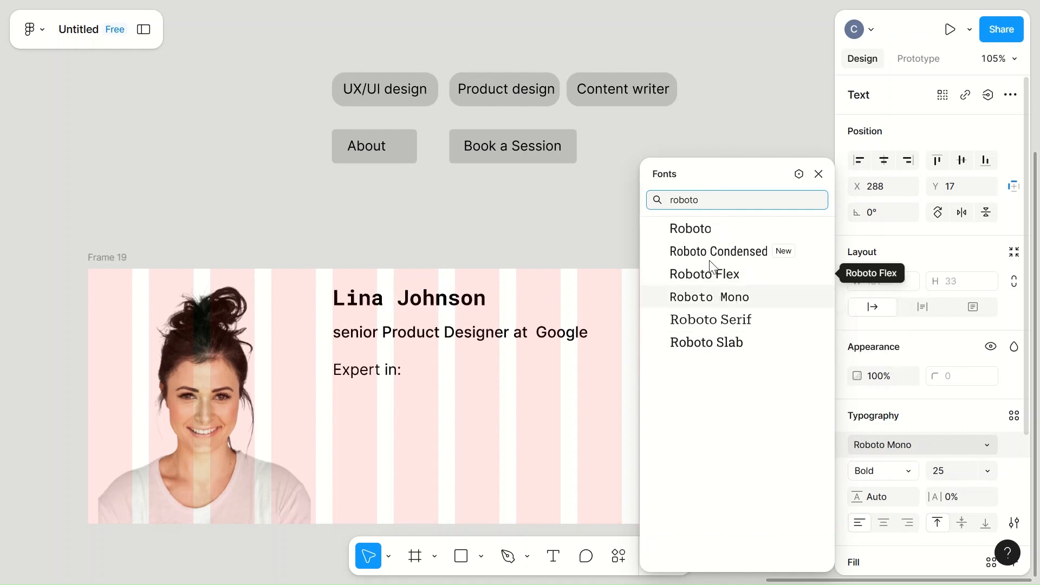
pyautogui.click(705, 230)
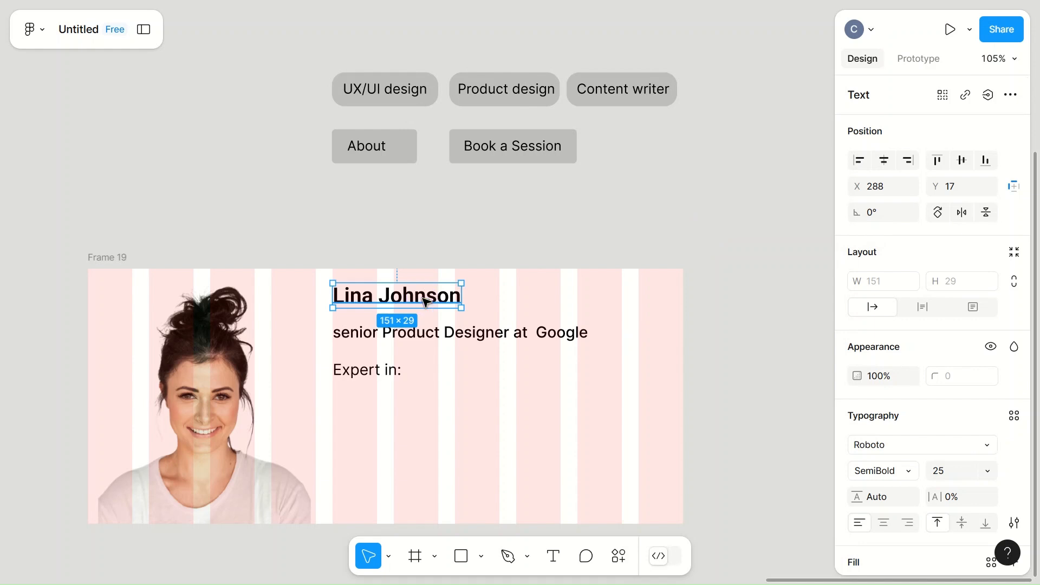
# Move the name text to X 360, Y 34 and the job title to X 360, Y 63 in the frame
pyautogui.moveTo(425, 301); pyautogui.dragTo(484, 316)
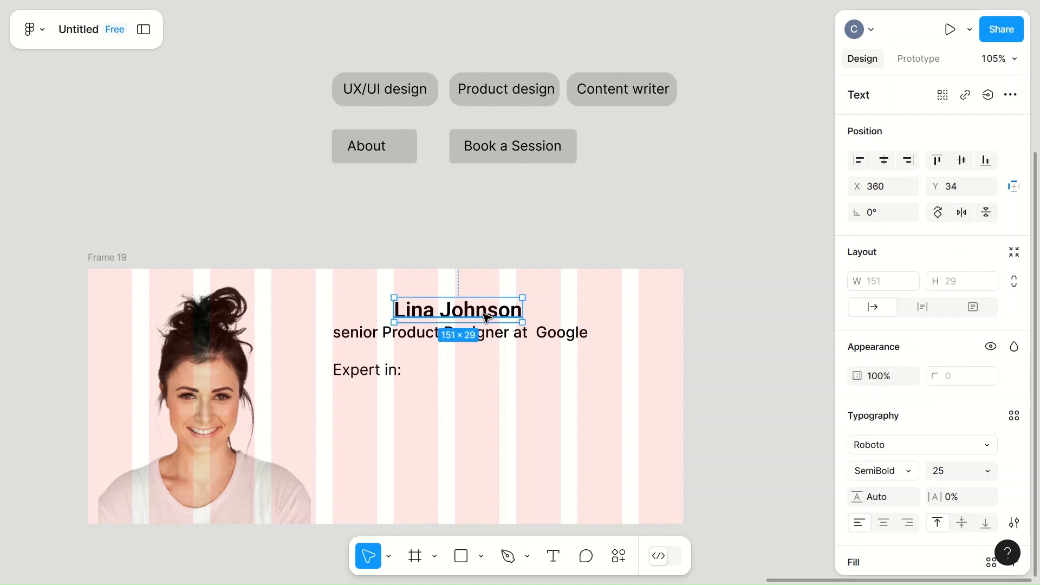
pyautogui.click(536, 334)
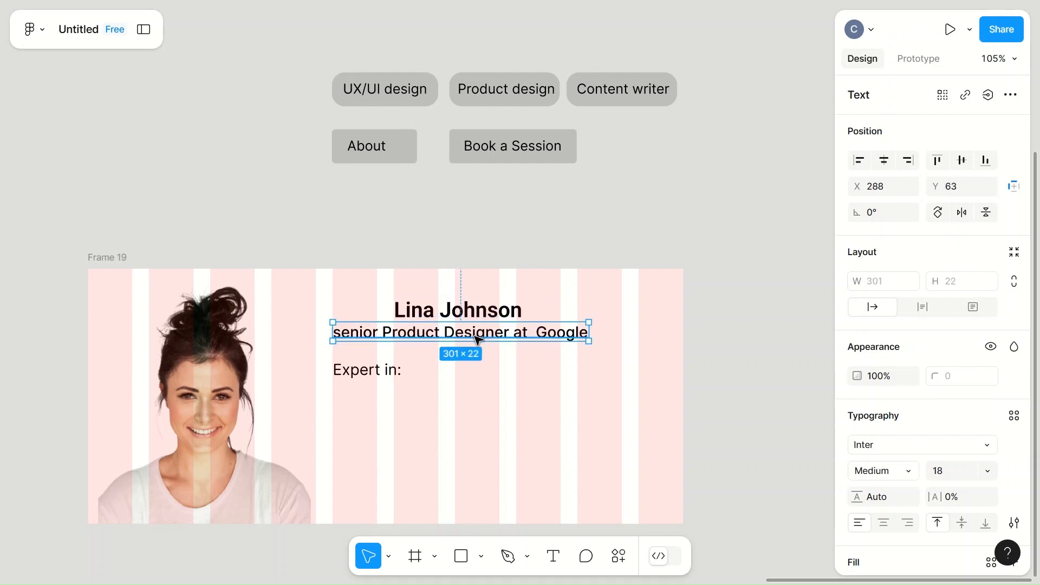
pyautogui.moveTo(476, 336); pyautogui.dragTo(539, 339)
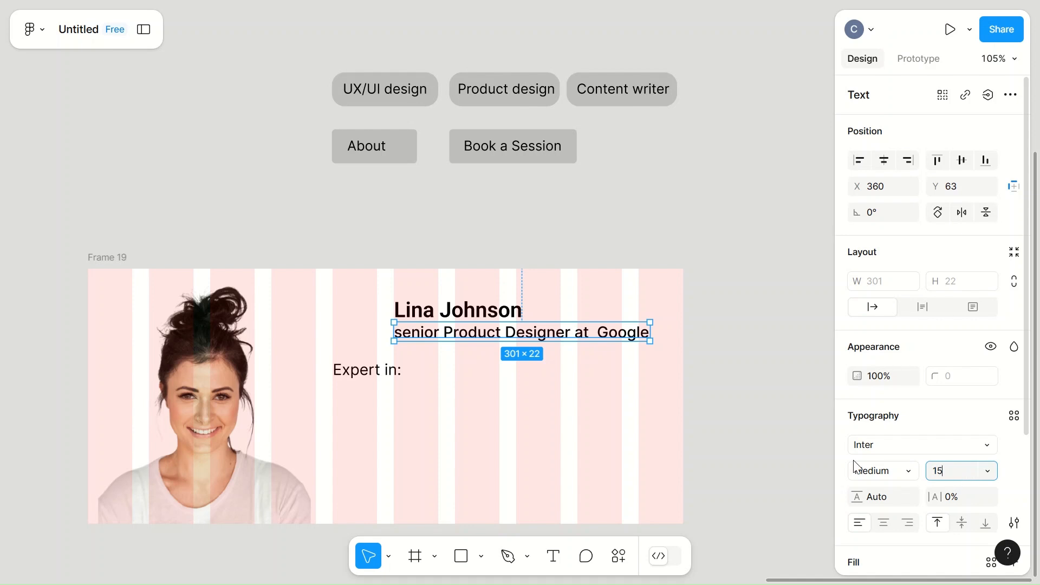
# Set the job title's font size to 15 and keep its weight at Medium
pyautogui.click(677, 420)
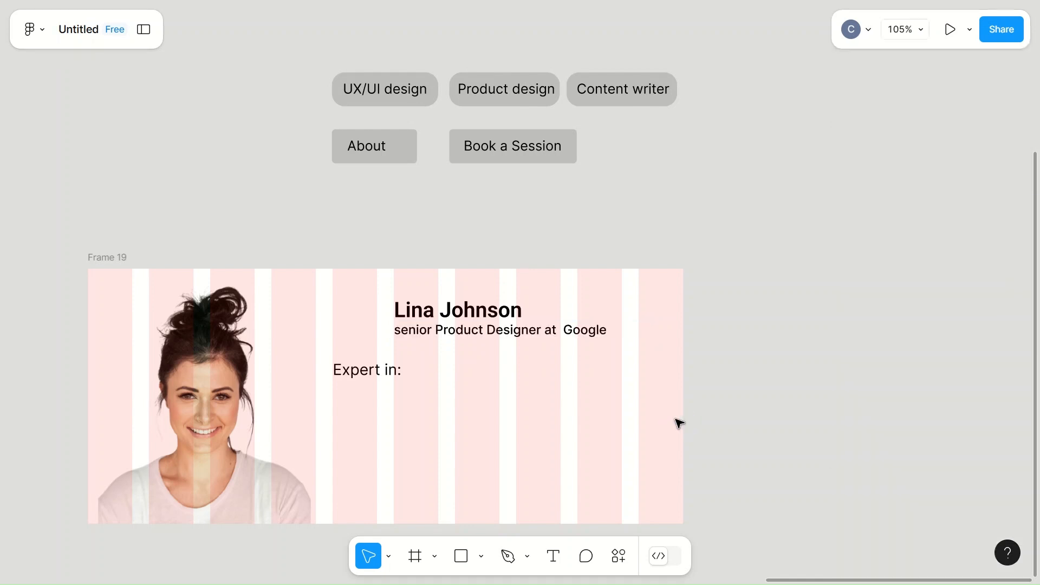
pyautogui.click(518, 331)
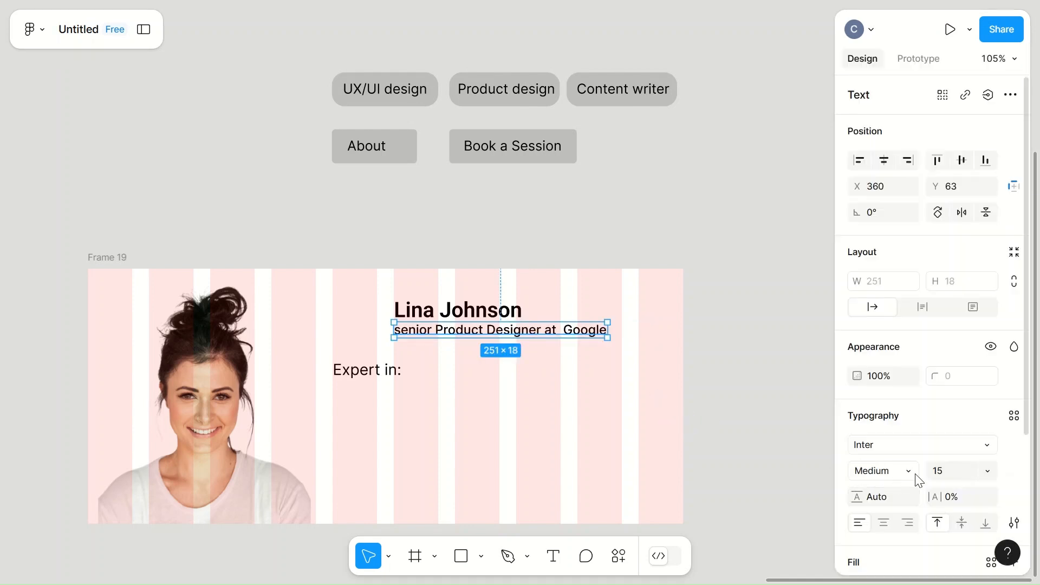
pyautogui.click(906, 469)
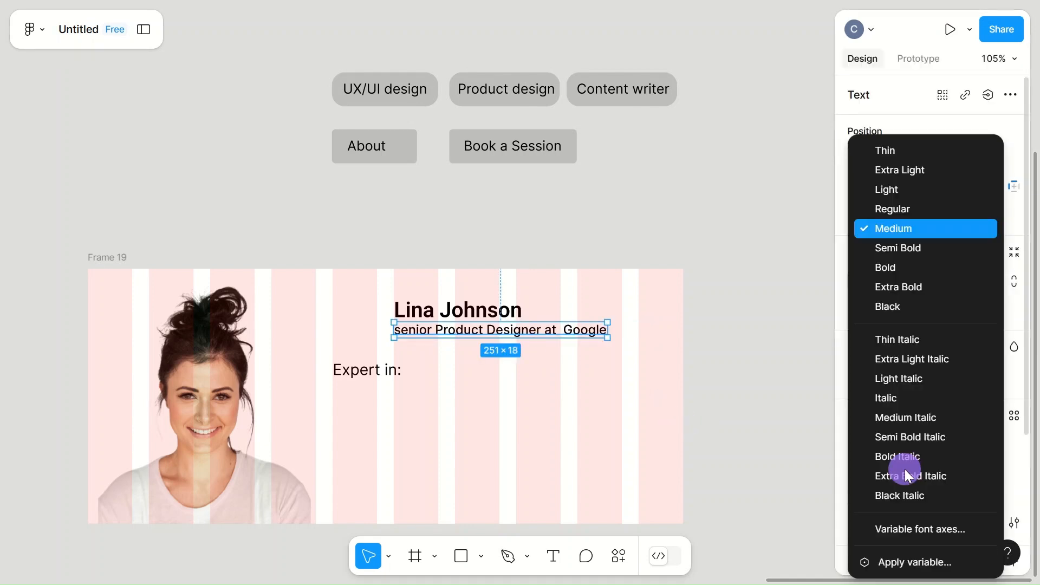
pyautogui.click(902, 232)
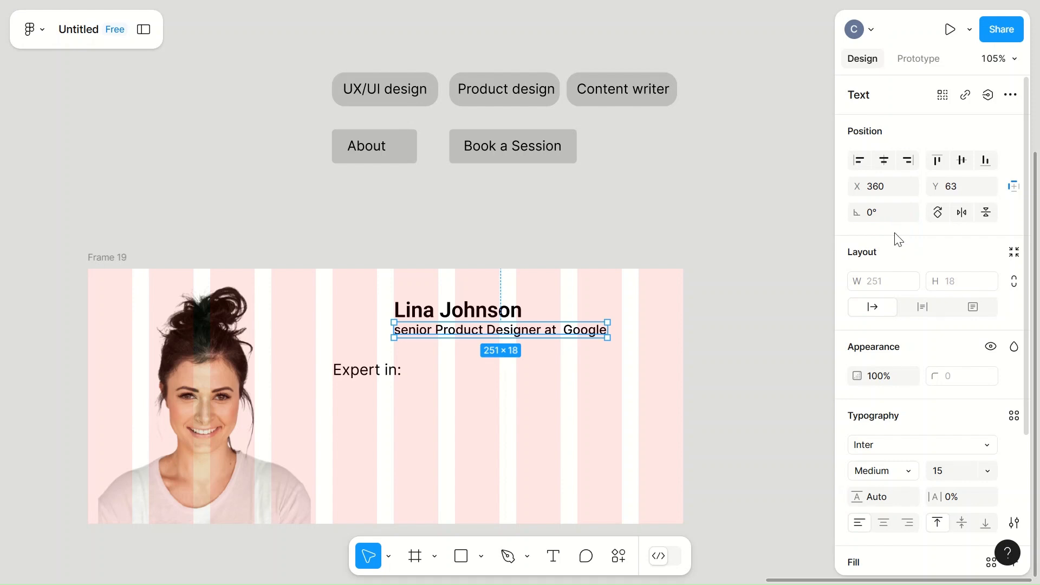
pyautogui.click(628, 340)
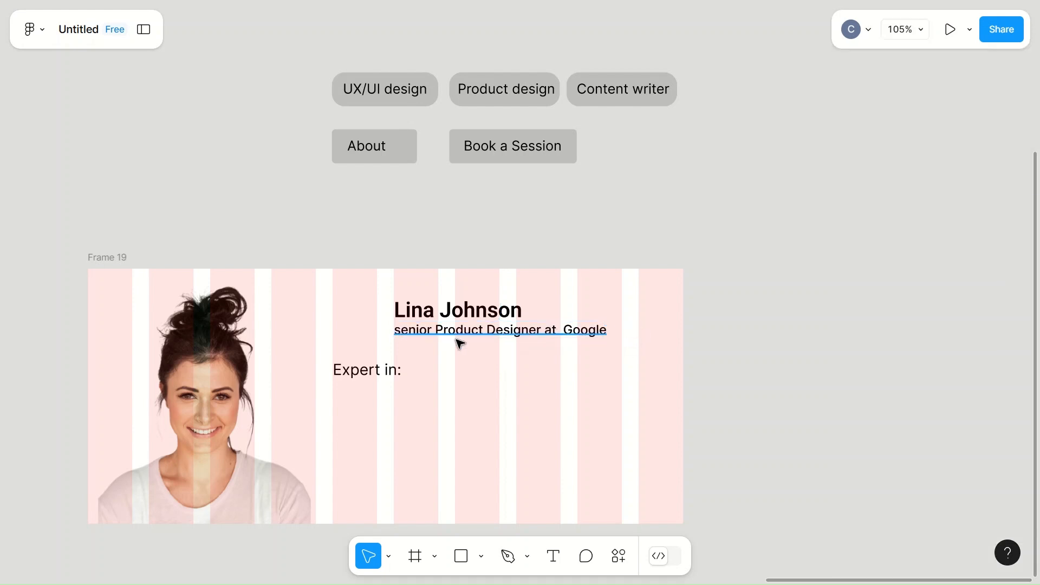
# Move the "Expert in:" text to X 360, Y 150 and set it to size 14 in Regular weight
pyautogui.click(368, 374)
pyautogui.moveTo(351, 367); pyautogui.dragTo(412, 413)
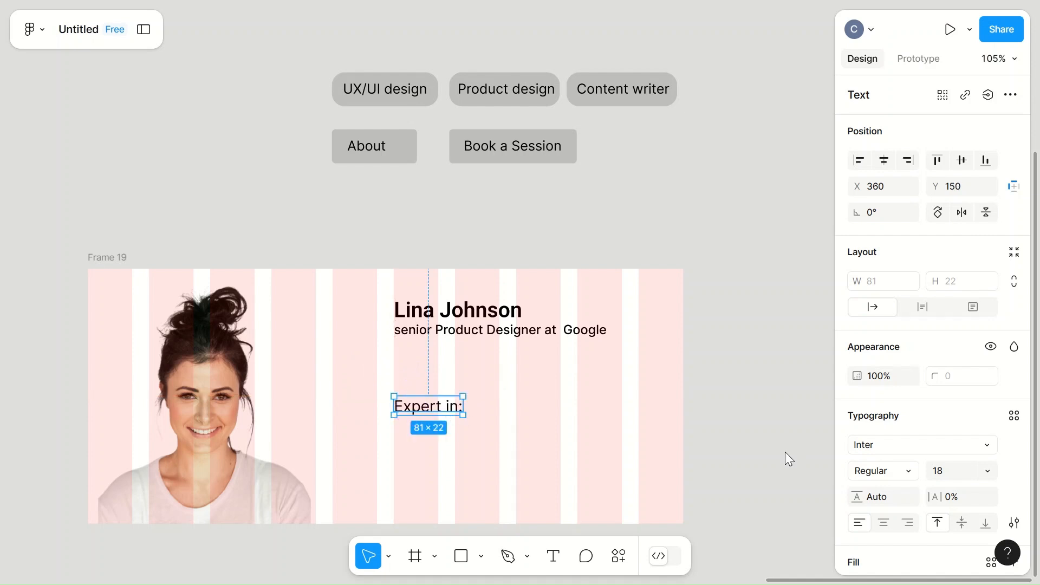
pyautogui.click(951, 470)
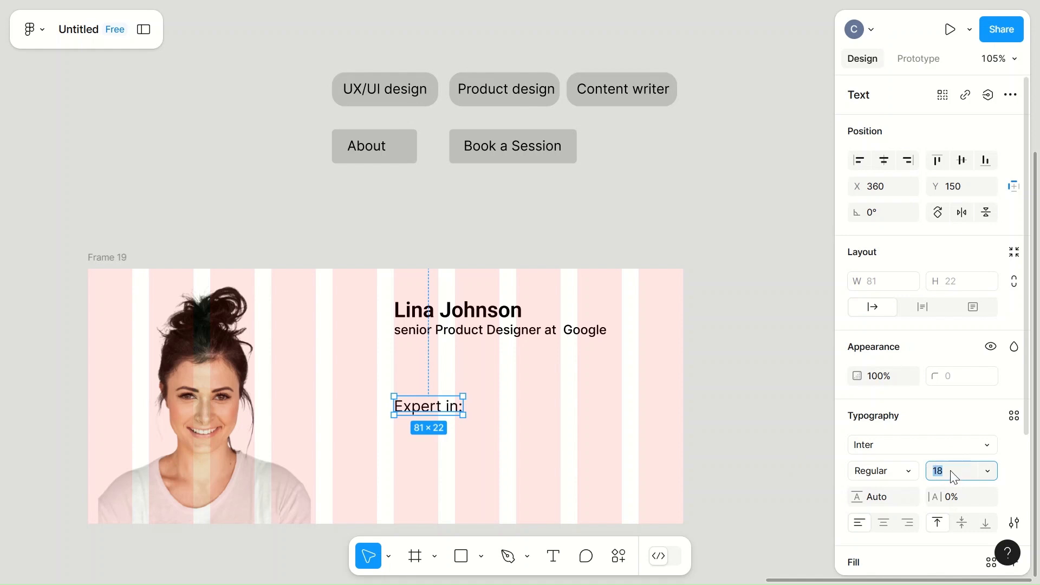
pyautogui.click(560, 424)
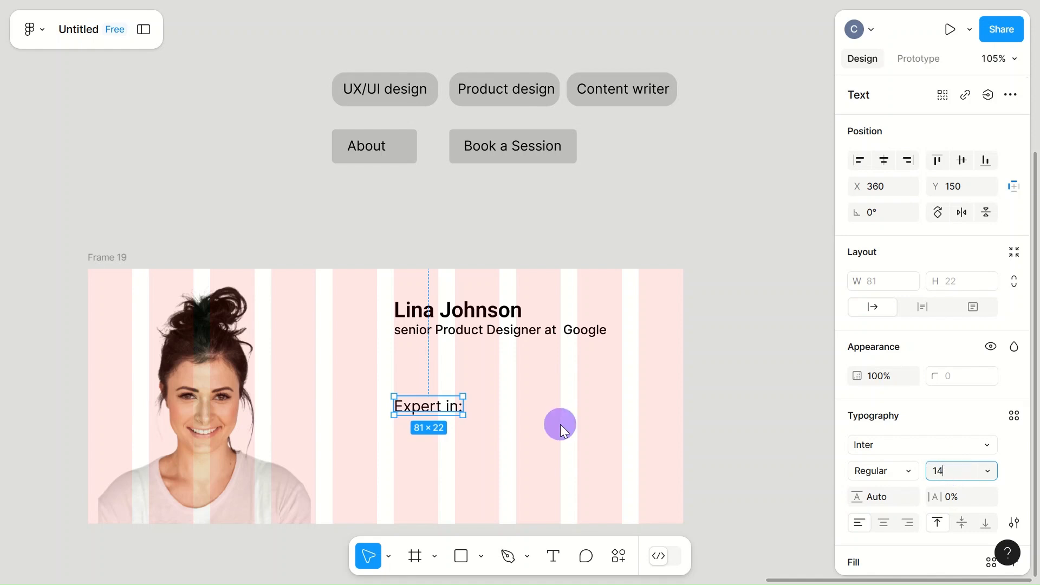
pyautogui.click(429, 410)
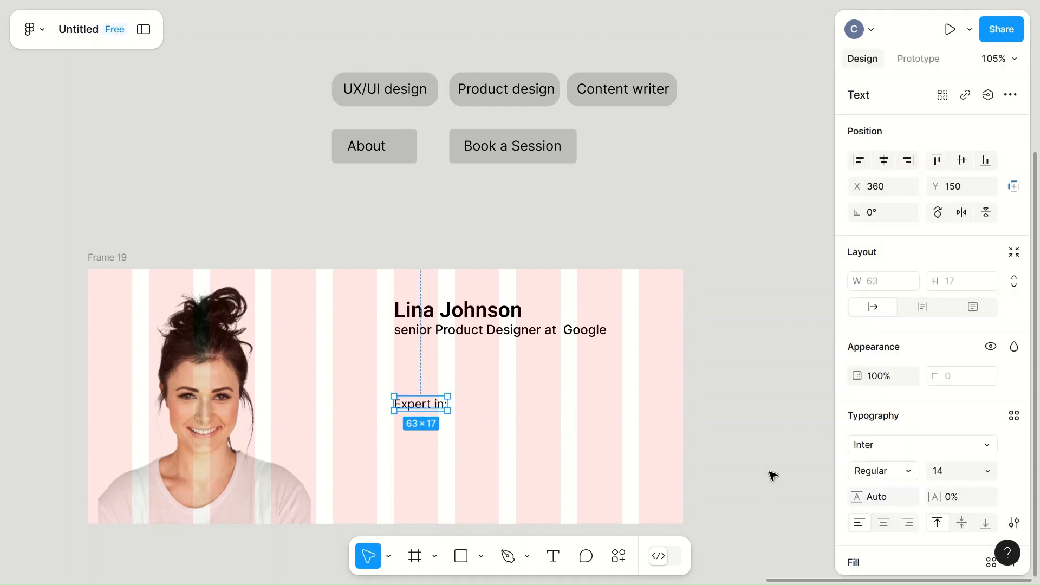
pyautogui.click(877, 469)
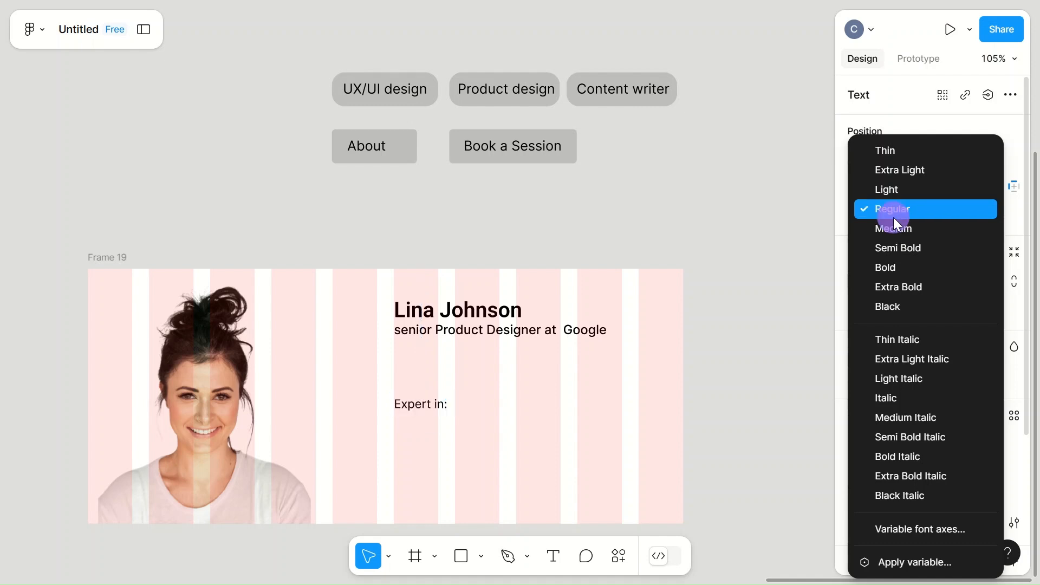
pyautogui.click(893, 215)
pyautogui.click(580, 416)
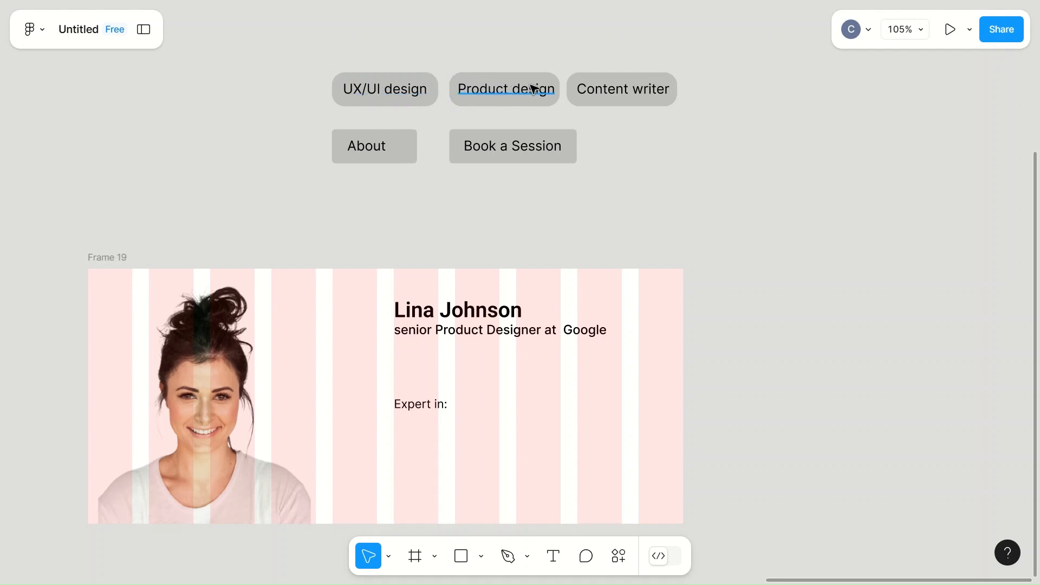
# Move the UX/UI design, Product design and Content writer tags with their backgrounds into the frame, in a row below "Expert in:"
pyautogui.click(364, 89)
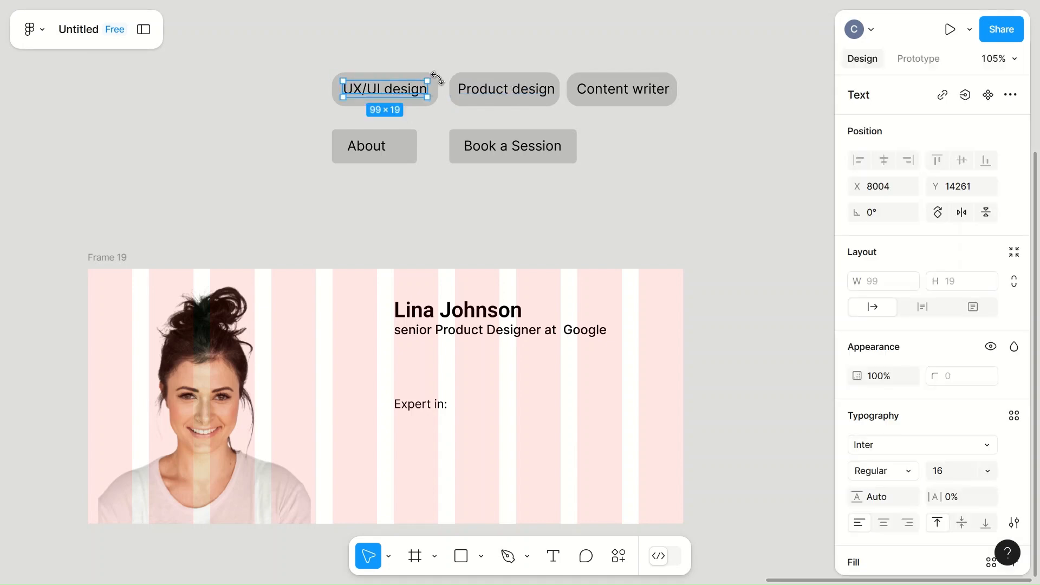
pyautogui.scroll(2, 440, 92)
pyautogui.scroll(5, 440, 92)
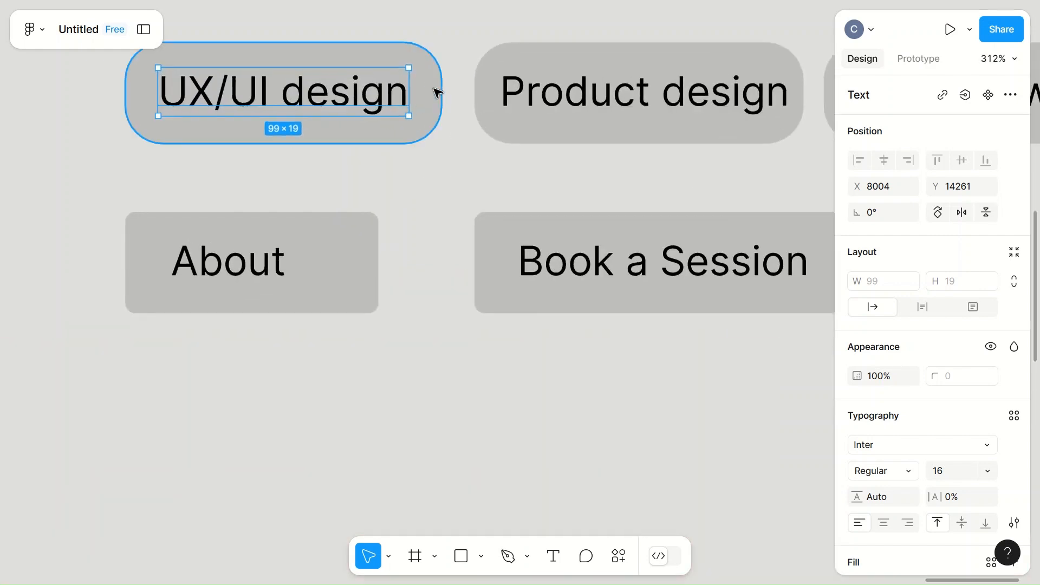
pyautogui.keyDown('shift'); pyautogui.click(422, 100); pyautogui.keyUp('shift')
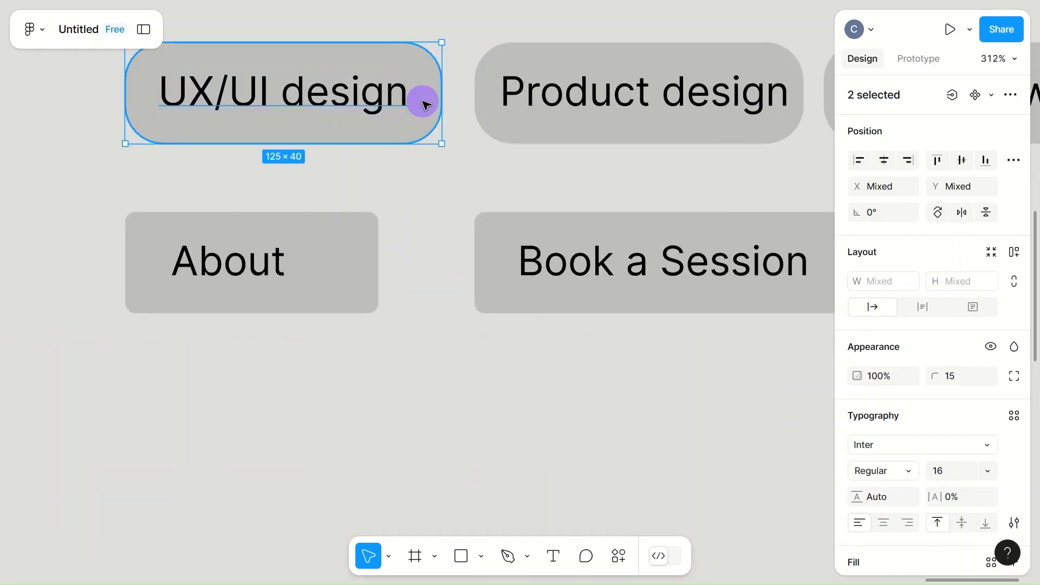
pyautogui.keyDown('shift'); pyautogui.click(503, 133); pyautogui.keyUp('shift')
pyautogui.keyDown('shift'); pyautogui.click(560, 95); pyautogui.keyUp('shift')
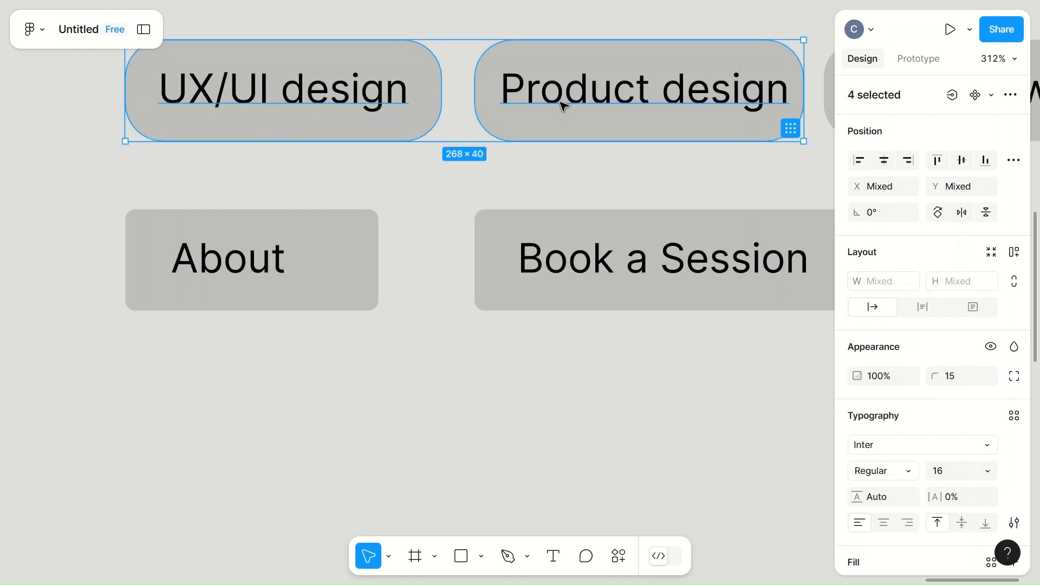
pyautogui.scroll(-5, 562, 105)
pyautogui.hscroll(-4, 564, 105)
pyautogui.scroll(5, 563, 106)
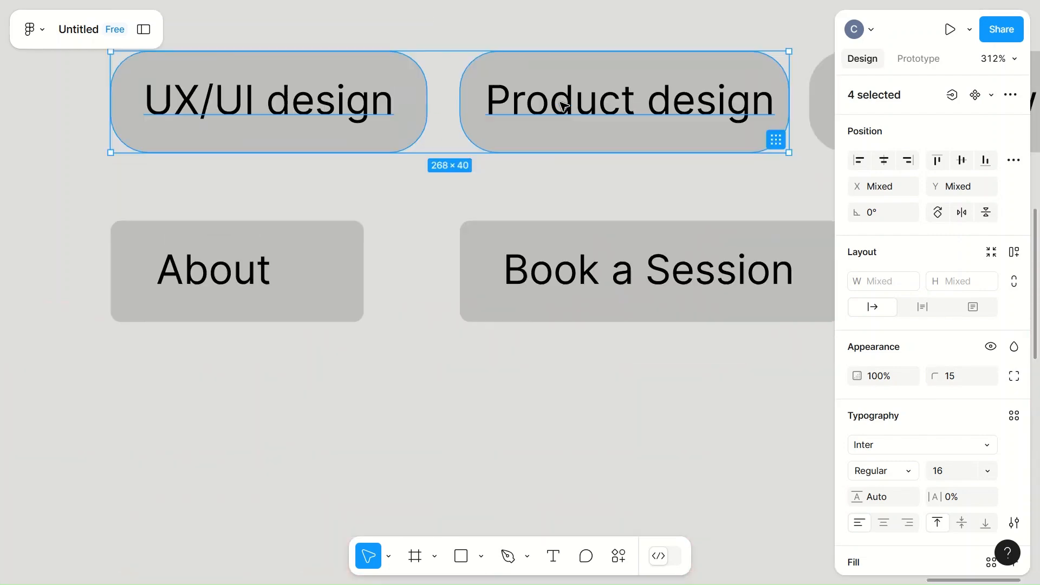
pyautogui.hscroll(4, 563, 105)
pyautogui.scroll(1, 563, 106)
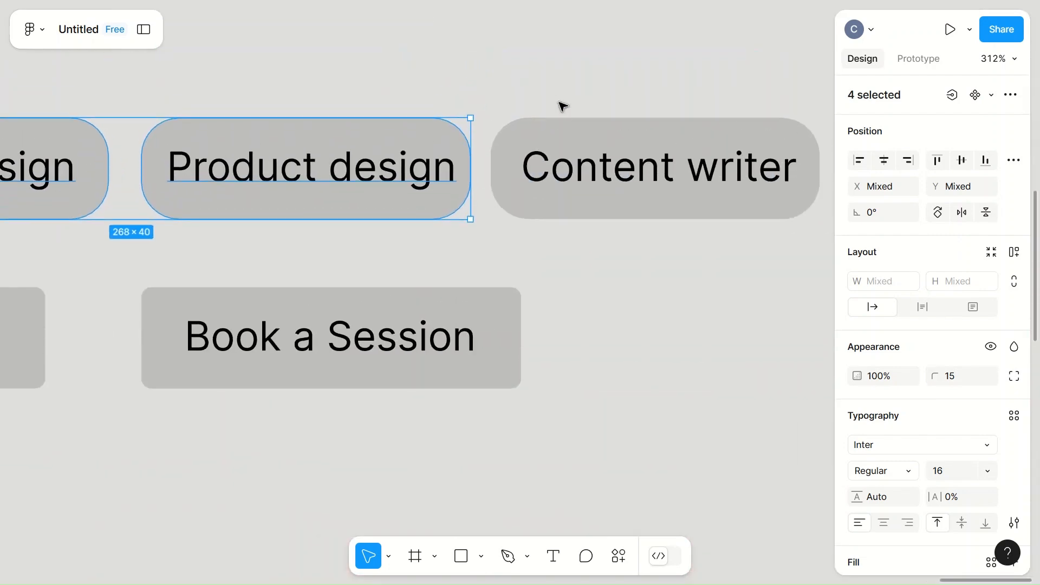
pyautogui.keyDown('shift'); pyautogui.click(510, 139); pyautogui.keyUp('shift')
pyautogui.keyDown('shift'); pyautogui.click(559, 172); pyautogui.keyUp('shift')
pyautogui.scroll(-6, 561, 172)
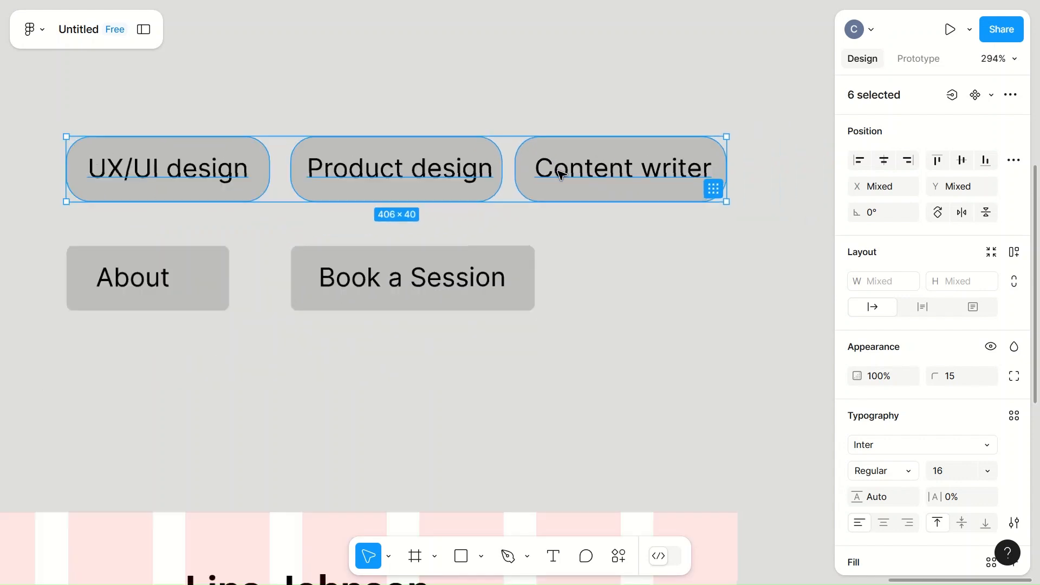
pyautogui.scroll(-5, 440, 167)
pyautogui.moveTo(409, 165); pyautogui.dragTo(403, 348)
pyautogui.scroll(1, 405, 349)
pyautogui.scroll(5, 407, 350)
pyautogui.hscroll(2, 406, 348)
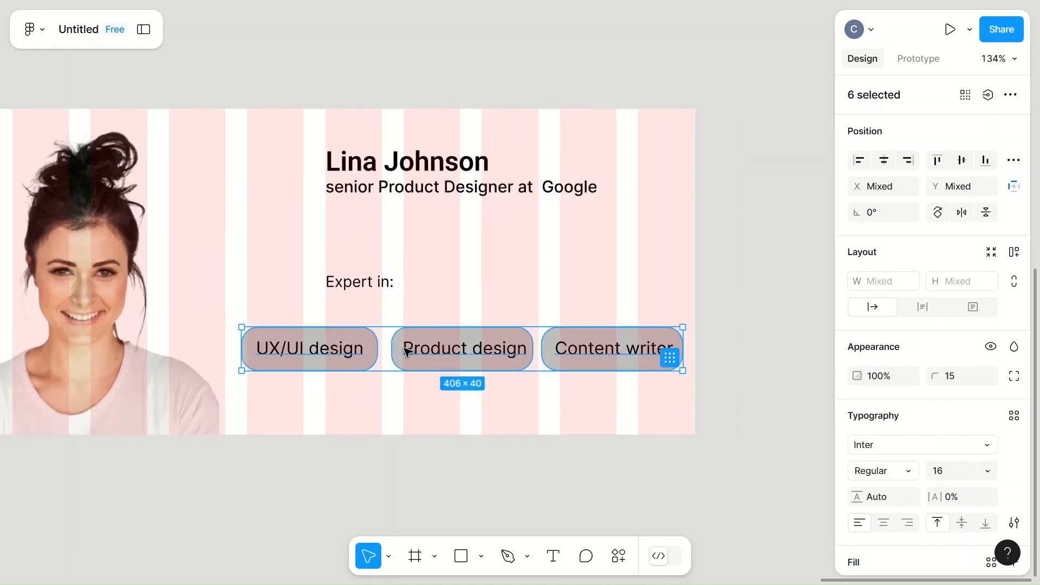
pyautogui.click(517, 294)
# Set the font size of the three skill tag texts in the frame to 14
pyautogui.doubleClick(317, 339)
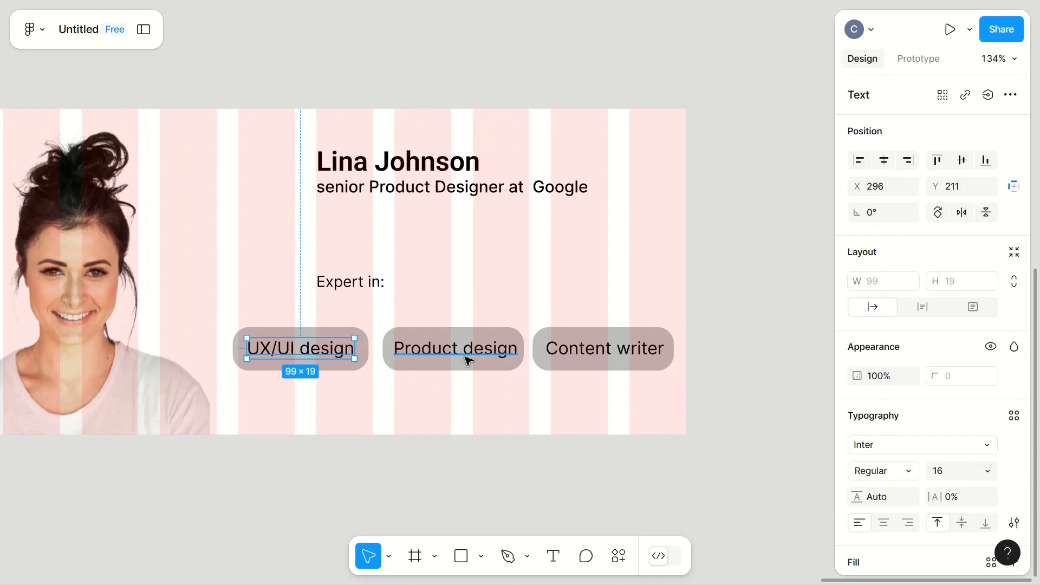
pyautogui.click(473, 355)
pyautogui.click(327, 350)
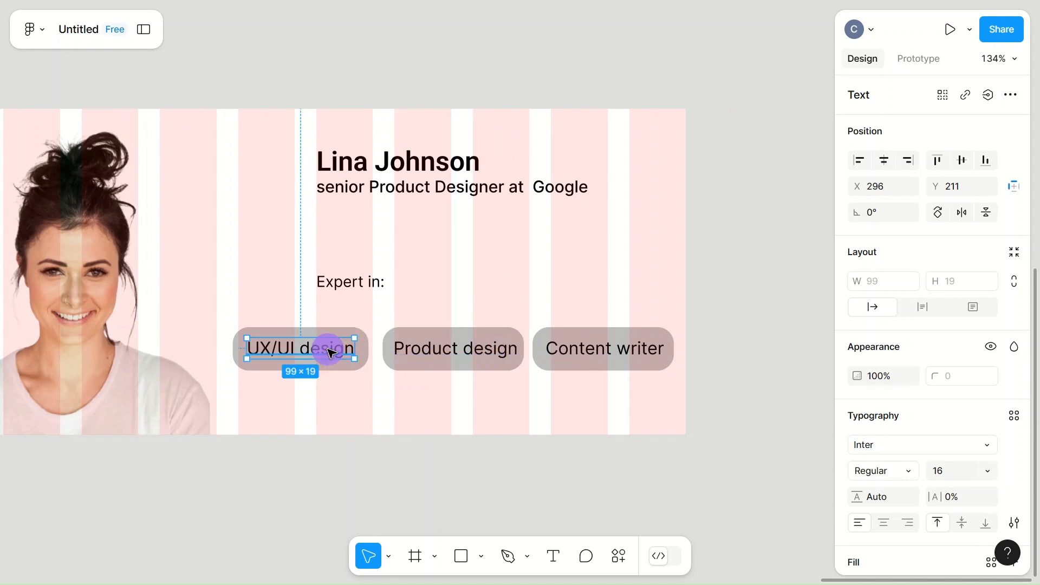
pyautogui.keyDown('shift'); pyautogui.click(438, 348); pyautogui.keyUp('shift')
pyautogui.keyDown('shift'); pyautogui.click(623, 346); pyautogui.keyUp('shift')
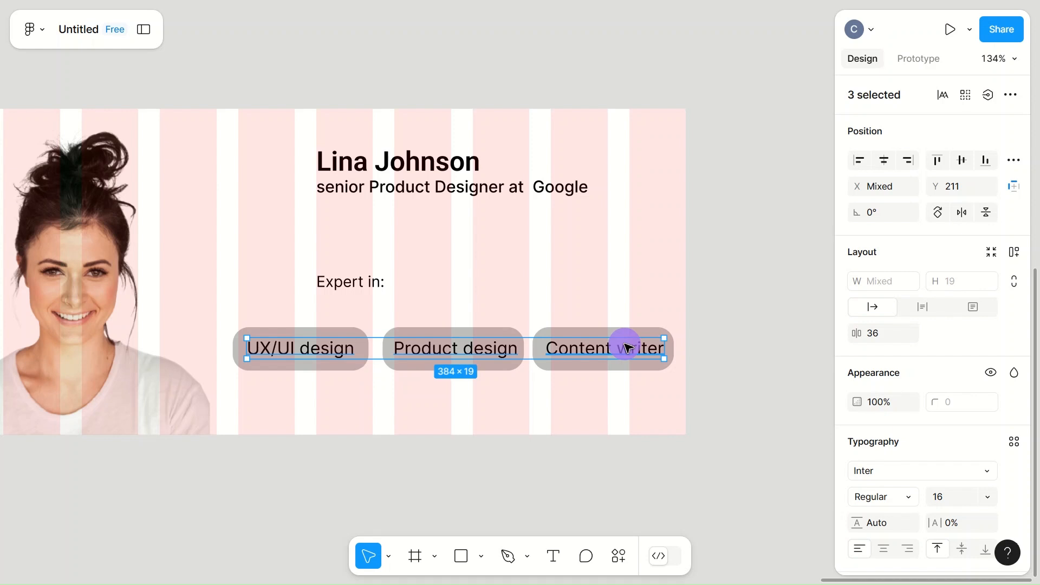
pyautogui.press('shift')
pyautogui.press('shift')
pyautogui.press('shift')
pyautogui.press('shift')
pyautogui.press('shift')
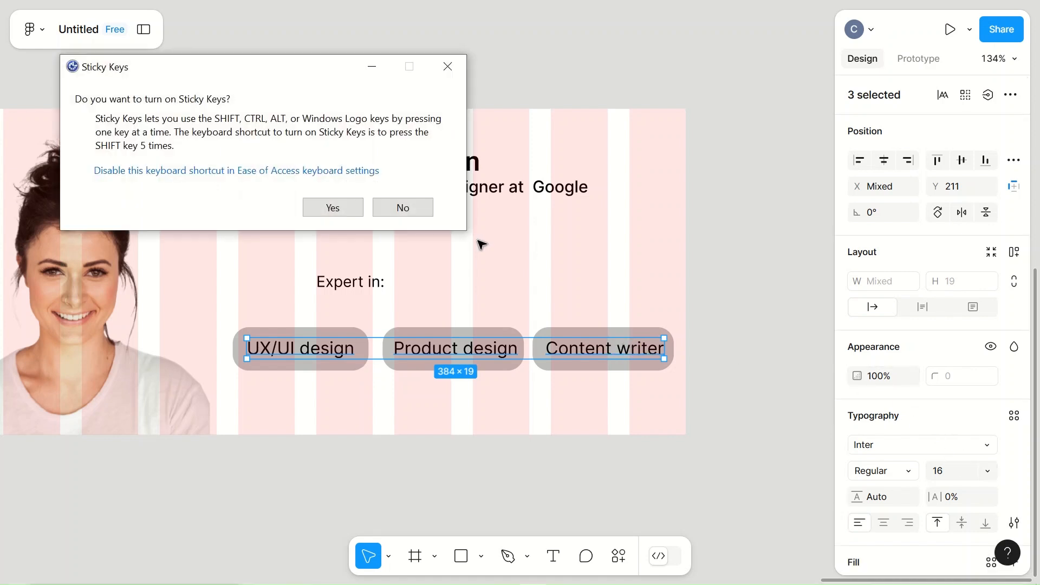
pyautogui.click(391, 207)
pyautogui.click(944, 469)
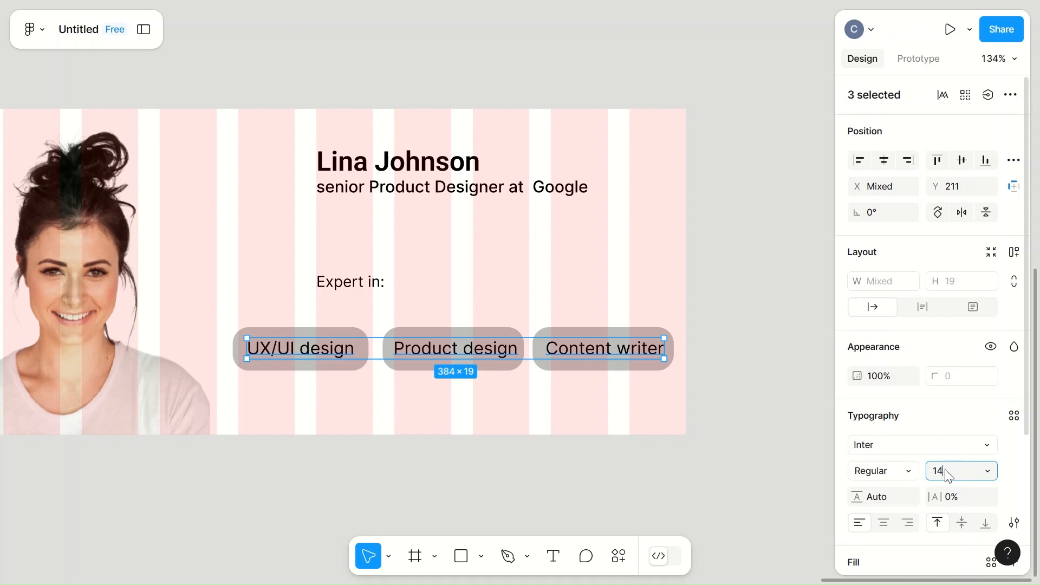
pyautogui.click(589, 388)
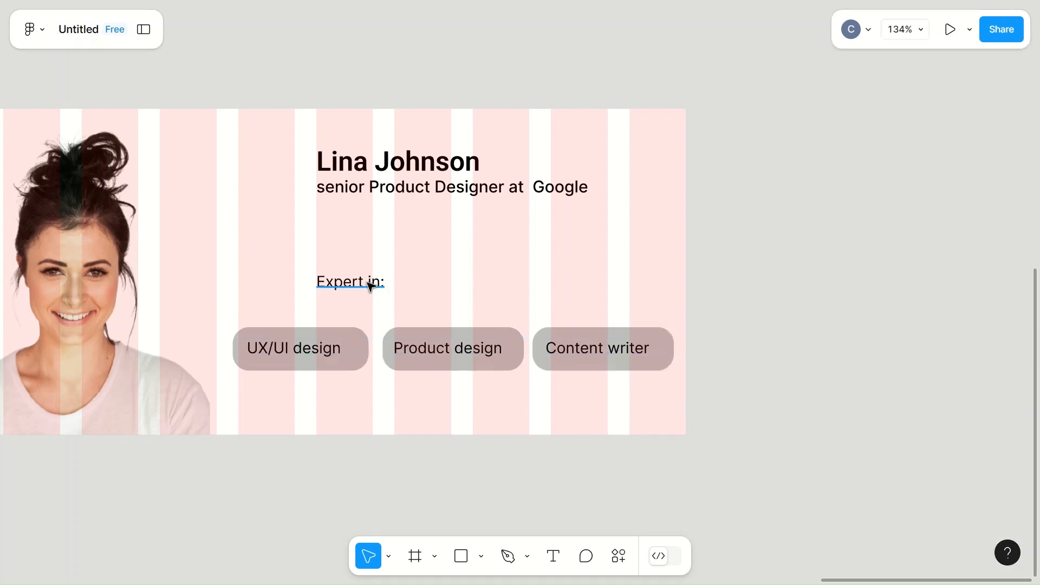
# Change the font of the job title, "Expert in:" and the three skill tag texts to Roboto
pyautogui.click(557, 195)
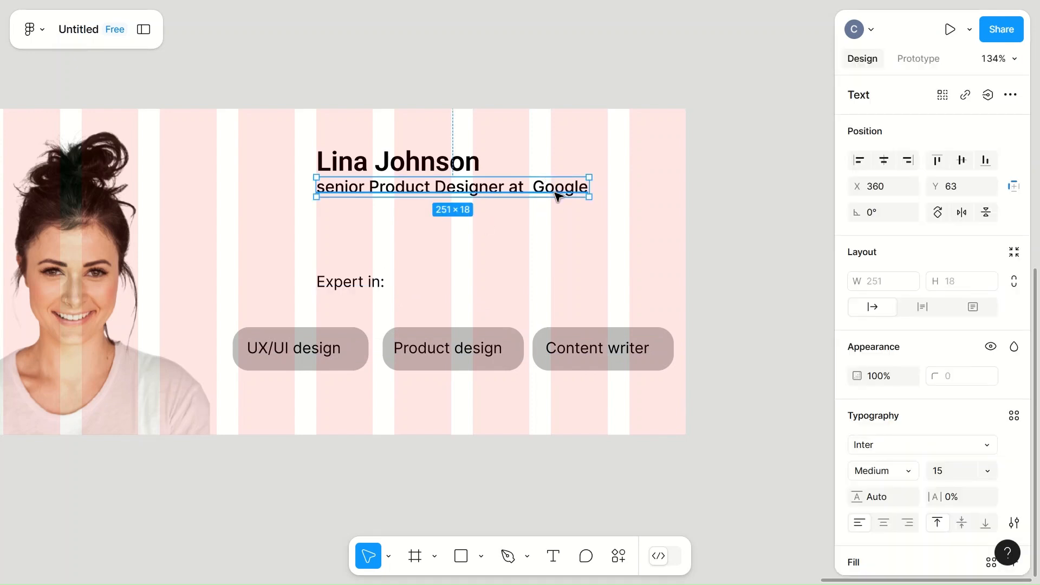
pyautogui.keyDown('shift'); pyautogui.click(360, 281); pyautogui.keyUp('shift')
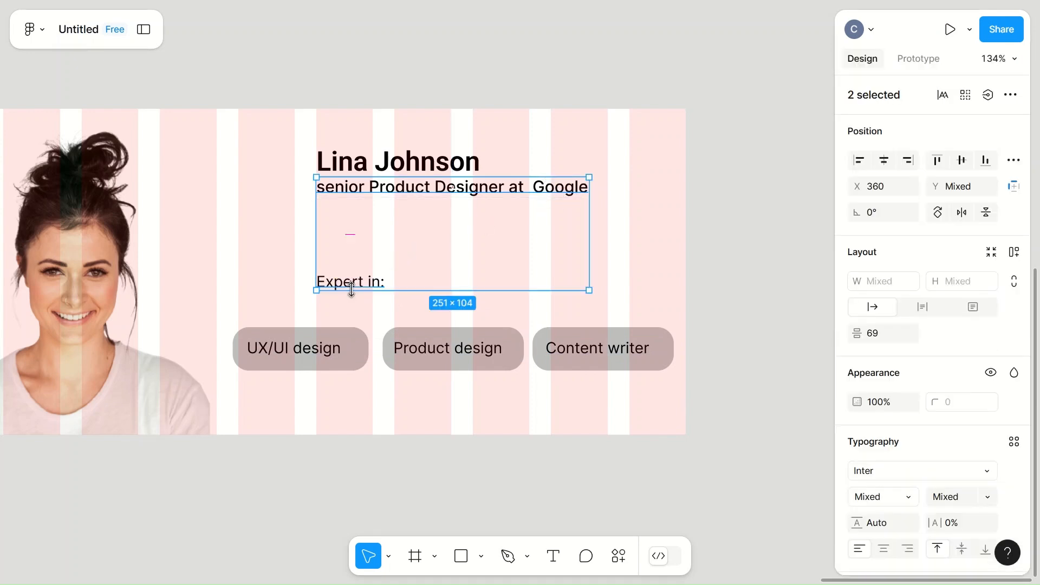
pyautogui.keyDown('shift'); pyautogui.click(297, 349); pyautogui.keyUp('shift')
pyautogui.keyDown('shift'); pyautogui.click(486, 350); pyautogui.keyUp('shift')
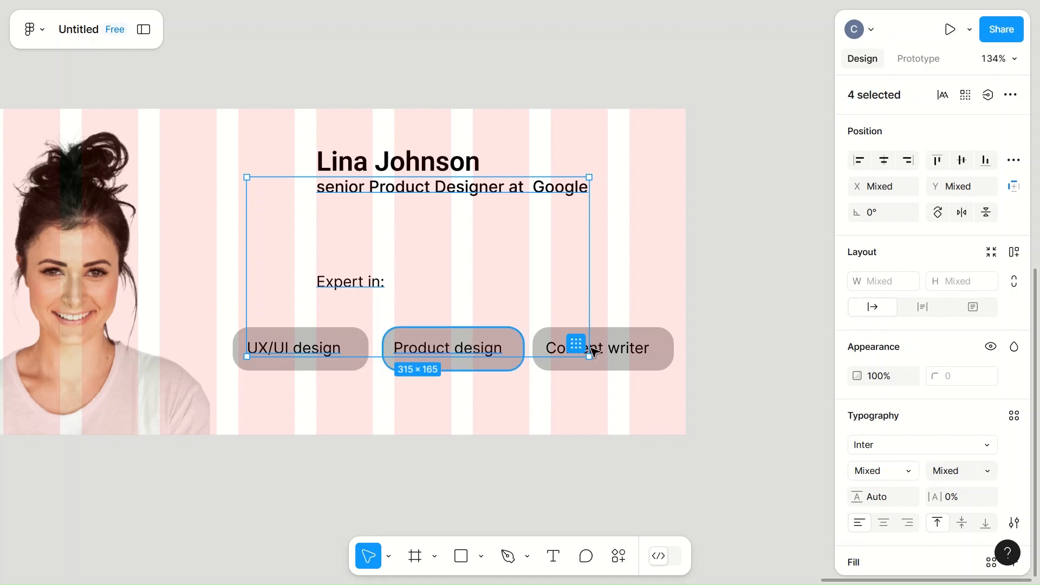
pyautogui.keyDown('shift'); pyautogui.click(639, 351); pyautogui.keyUp('shift')
pyautogui.click(888, 444)
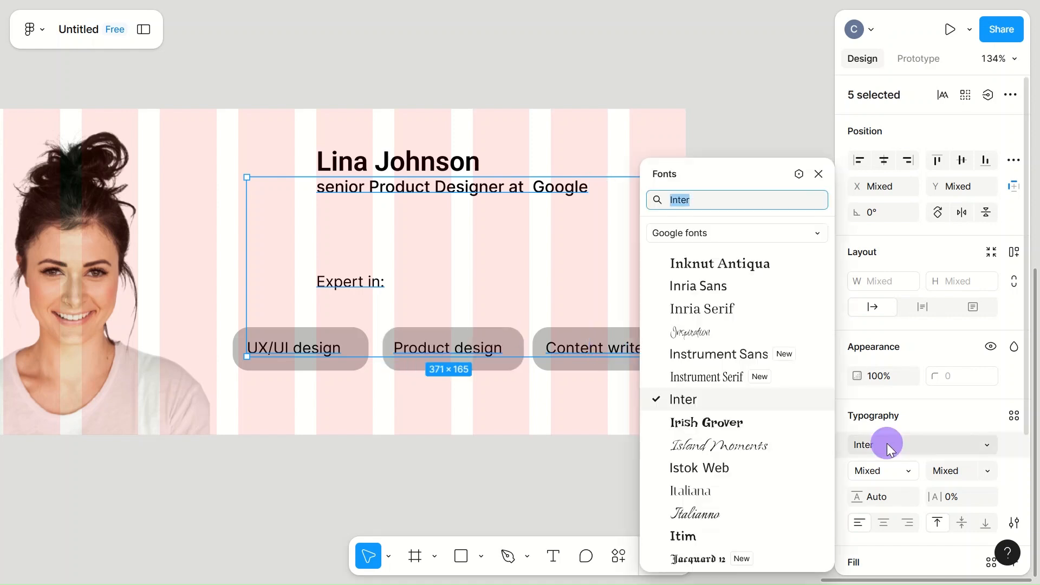
pyautogui.write('ro')
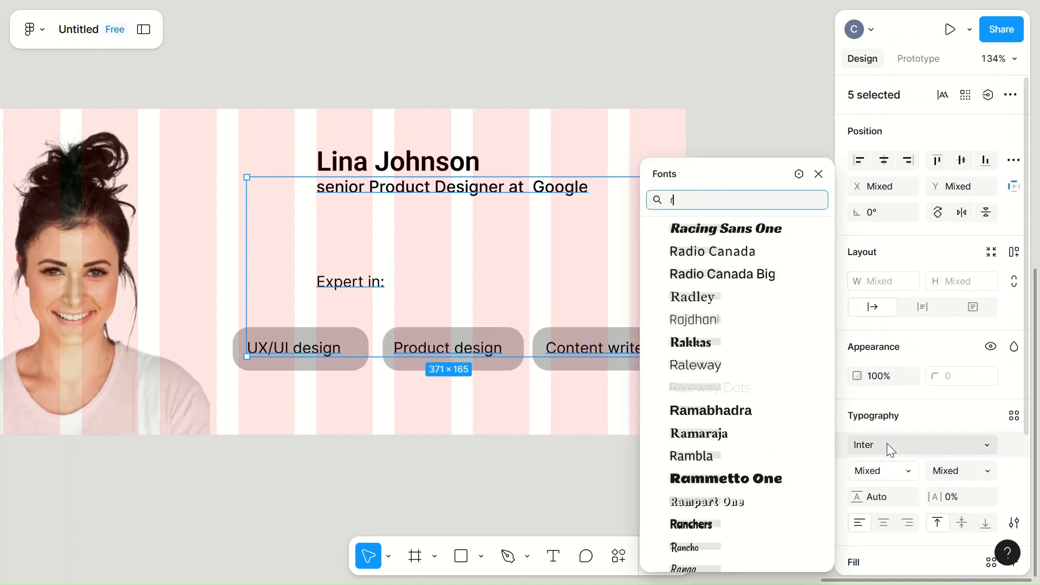
pyautogui.press('Down')
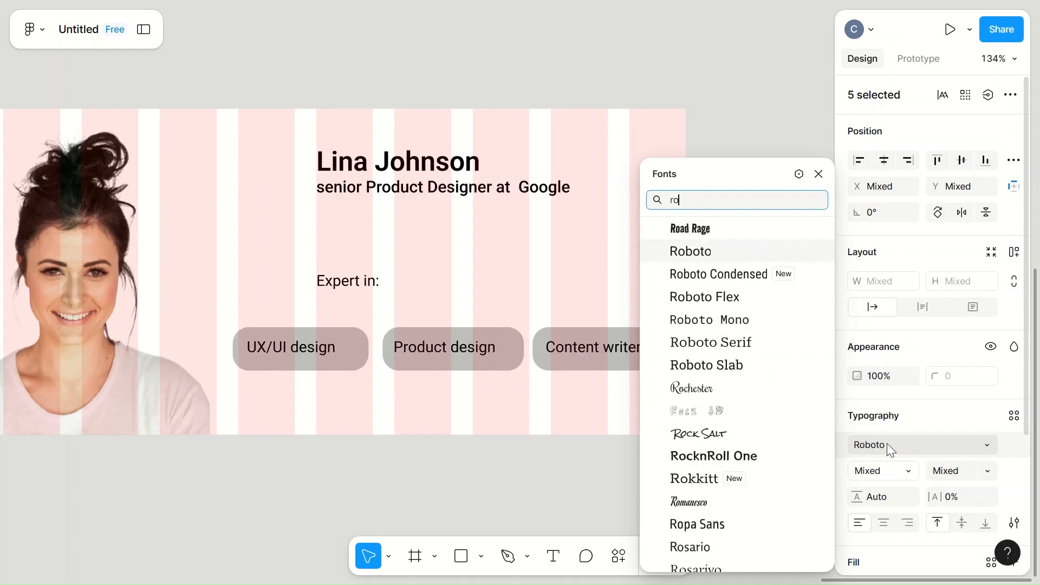
pyautogui.press('Return')
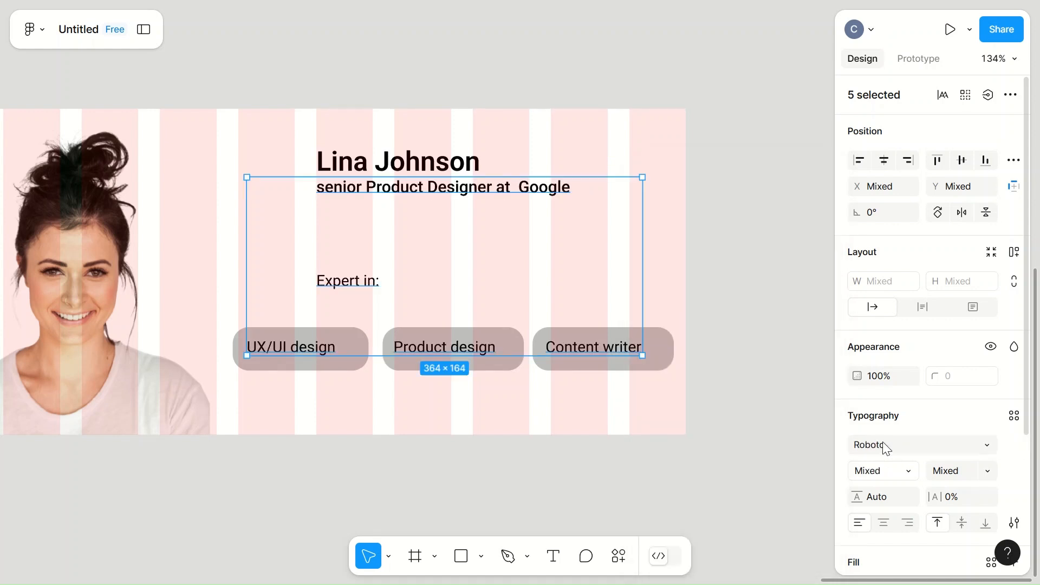
pyautogui.click(681, 271)
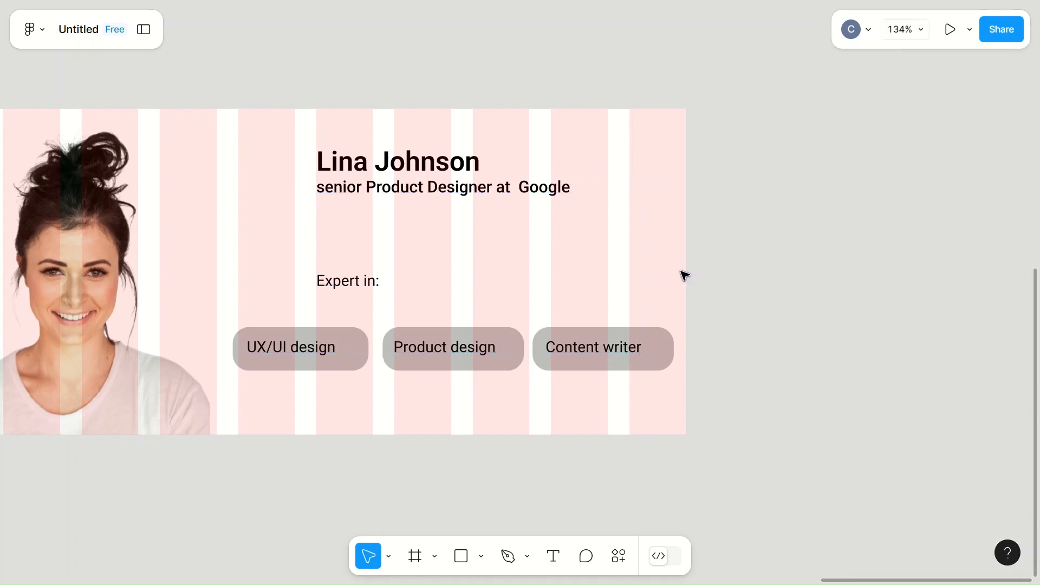
pyautogui.click(336, 365)
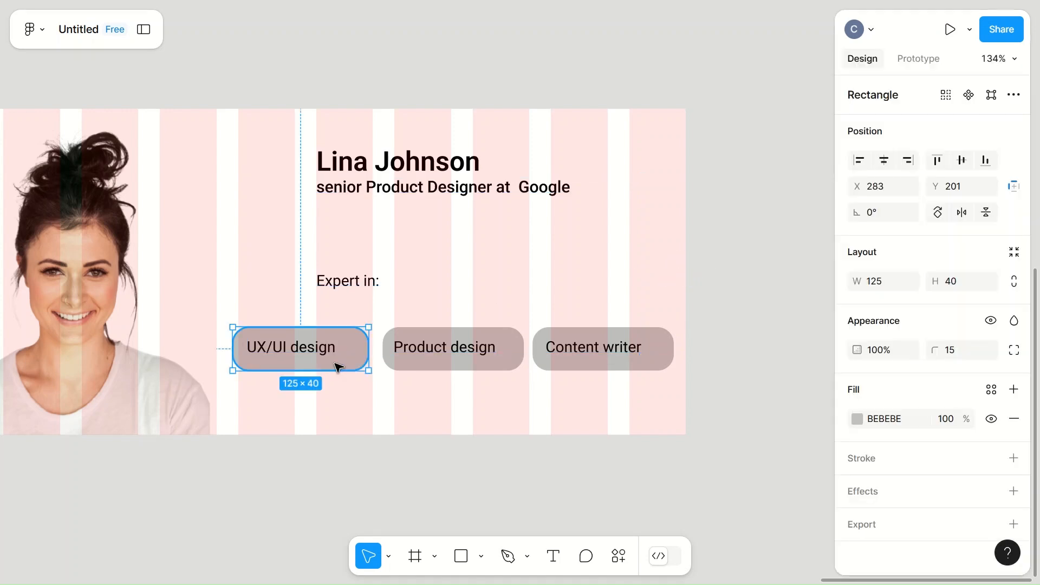
pyautogui.keyDown('shift'); pyautogui.click(444, 364); pyautogui.keyUp('shift')
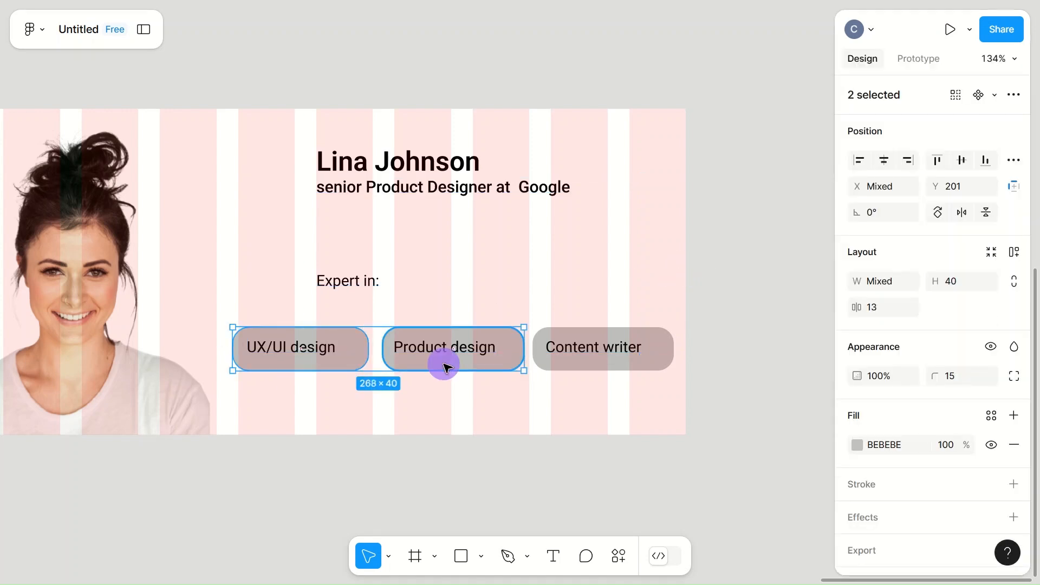
pyautogui.keyDown('shift'); pyautogui.click(636, 368); pyautogui.keyUp('shift')
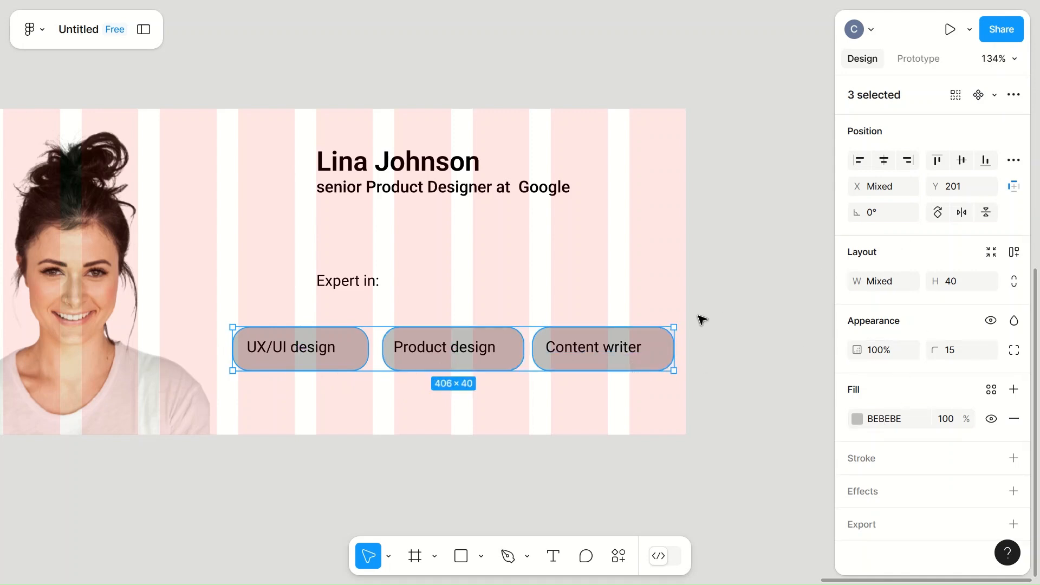
pyautogui.click(579, 297)
# Set the UX/UI design tag's background width to 100 and shift its text to X 288, Y 211
pyautogui.click(343, 340)
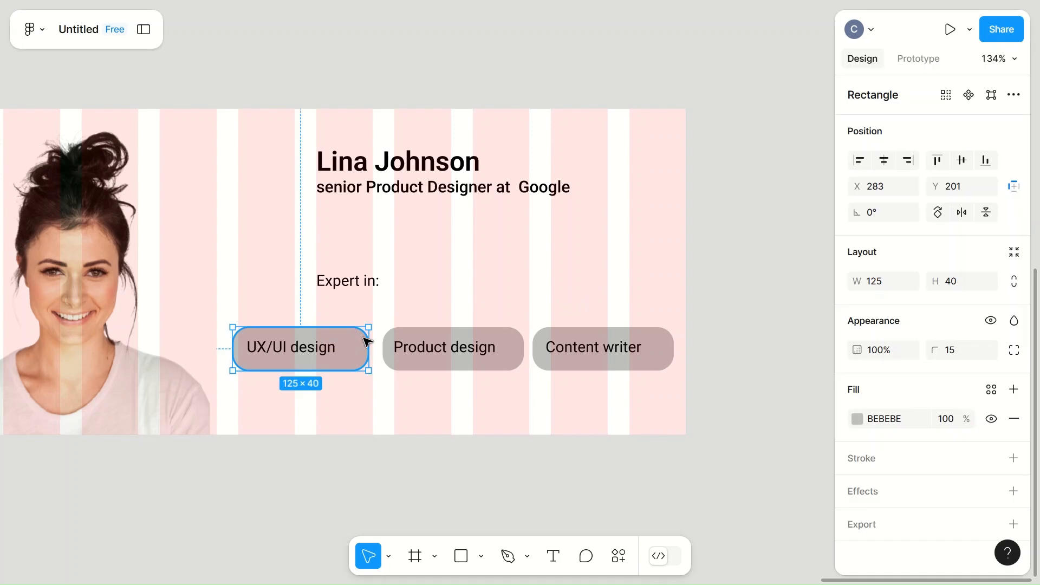
pyautogui.click(879, 280)
pyautogui.write('10')
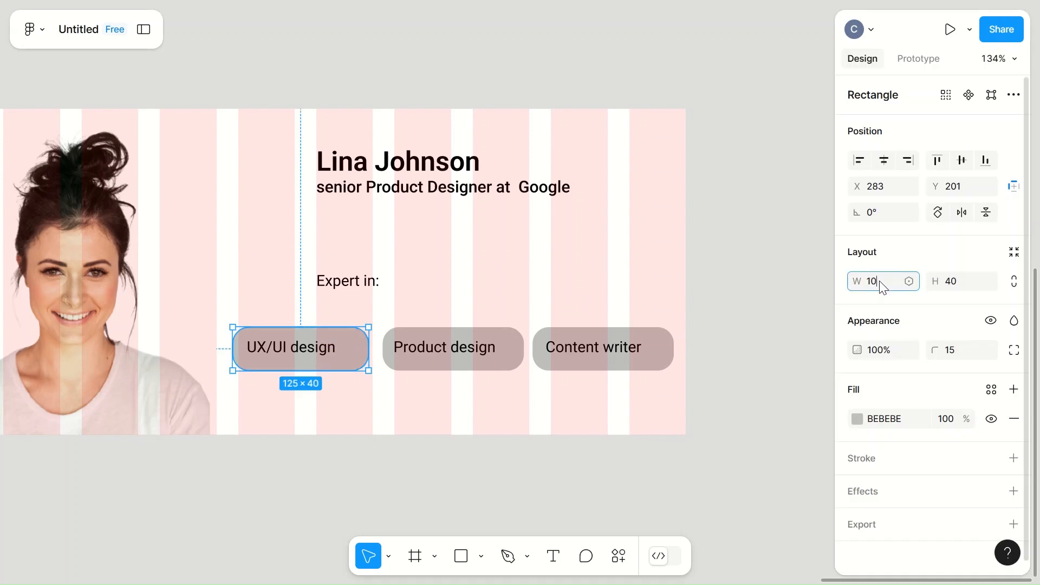
pyautogui.write('0')
pyautogui.click(464, 324)
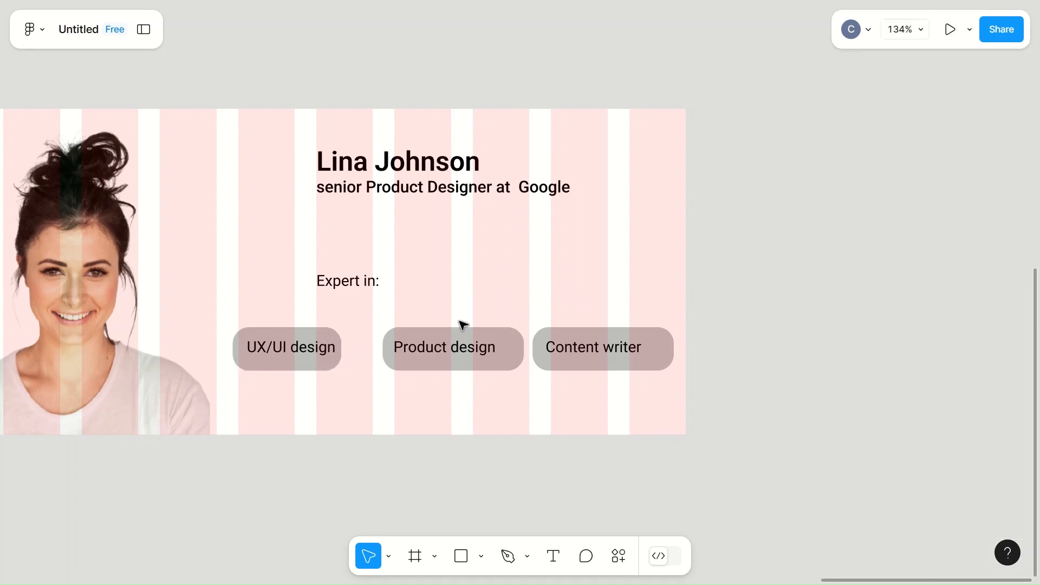
pyautogui.click(296, 354)
pyautogui.moveTo(295, 354); pyautogui.dragTo(287, 354)
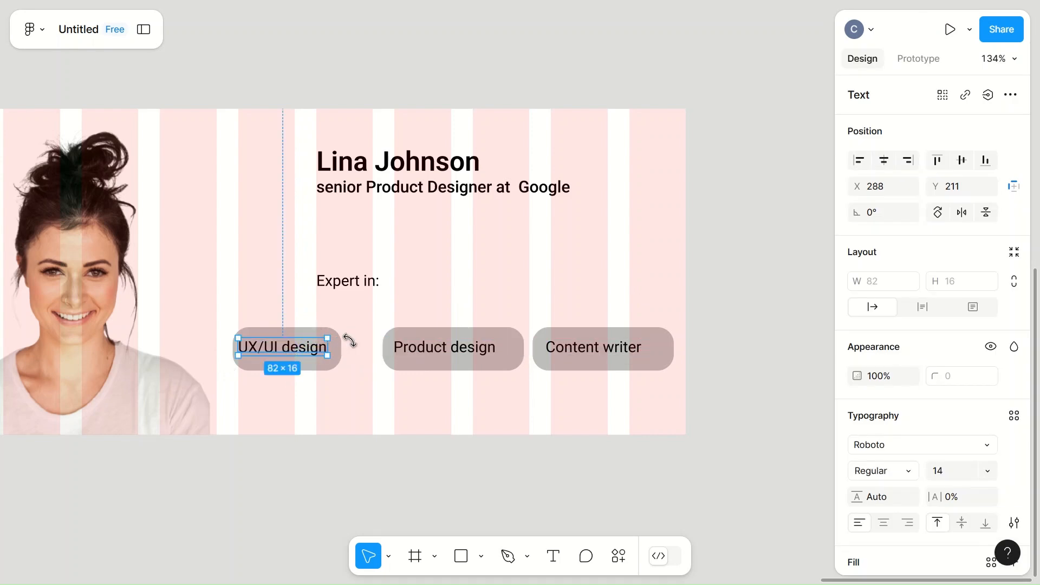
# Set the Product design tag's background width to 105 and recentre the Product design and UX/UI design texts on their backgrounds
pyautogui.click(427, 344)
pyautogui.click(521, 341)
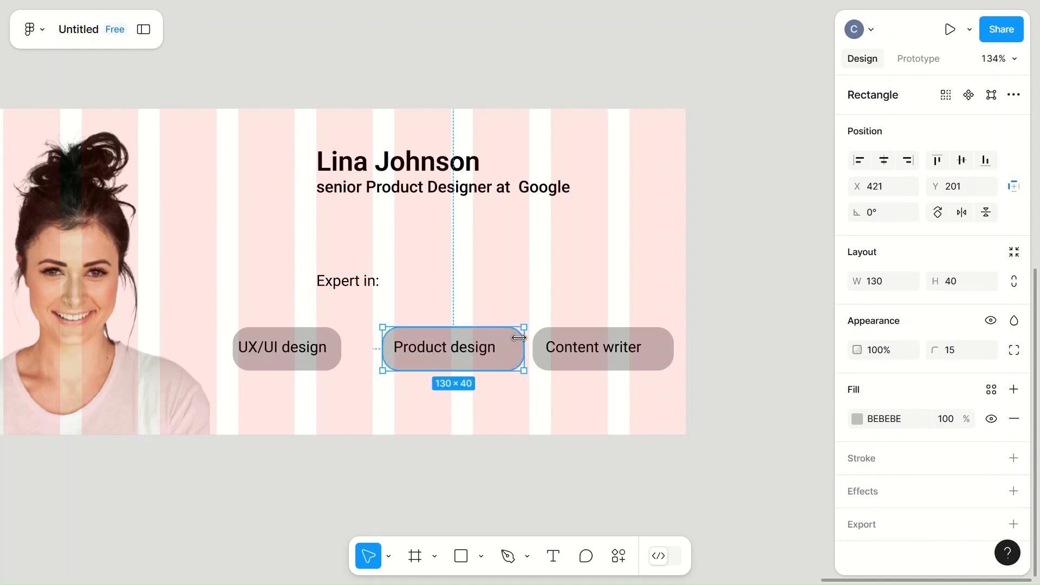
pyautogui.click(878, 280)
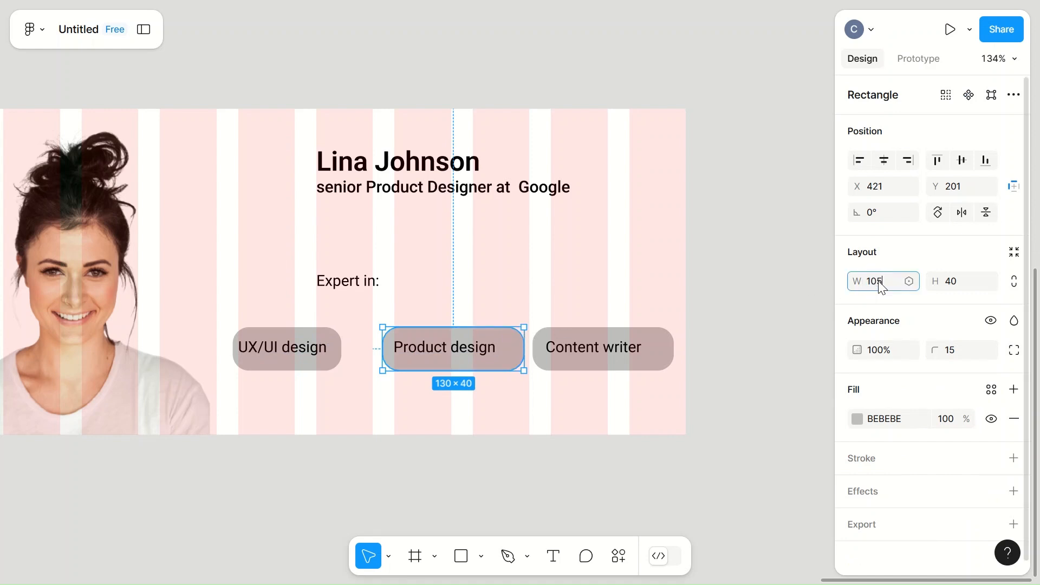
pyautogui.write('105')
pyautogui.click(539, 305)
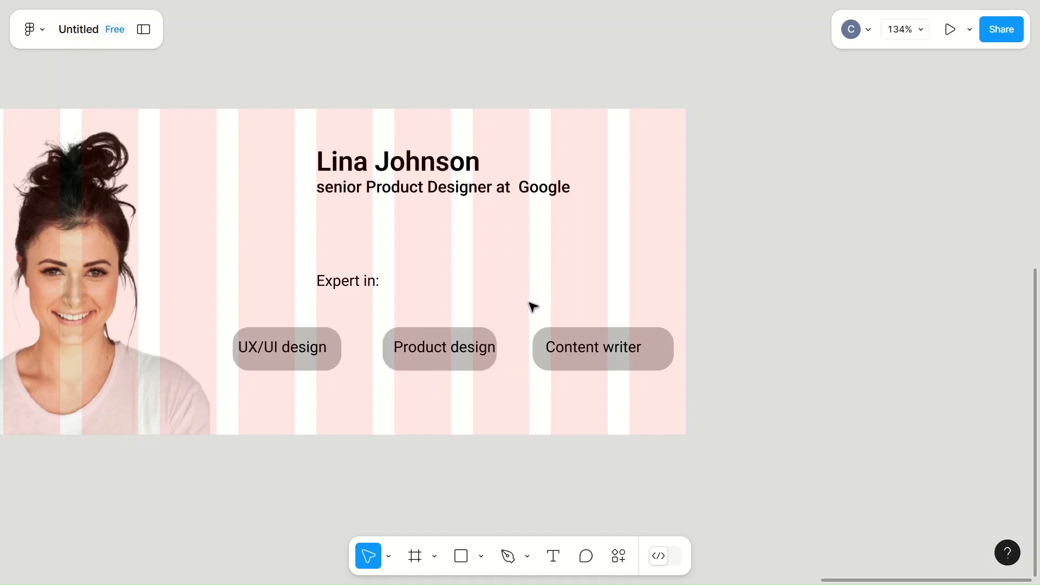
pyautogui.click(453, 348)
pyautogui.moveTo(454, 349); pyautogui.dragTo(450, 349)
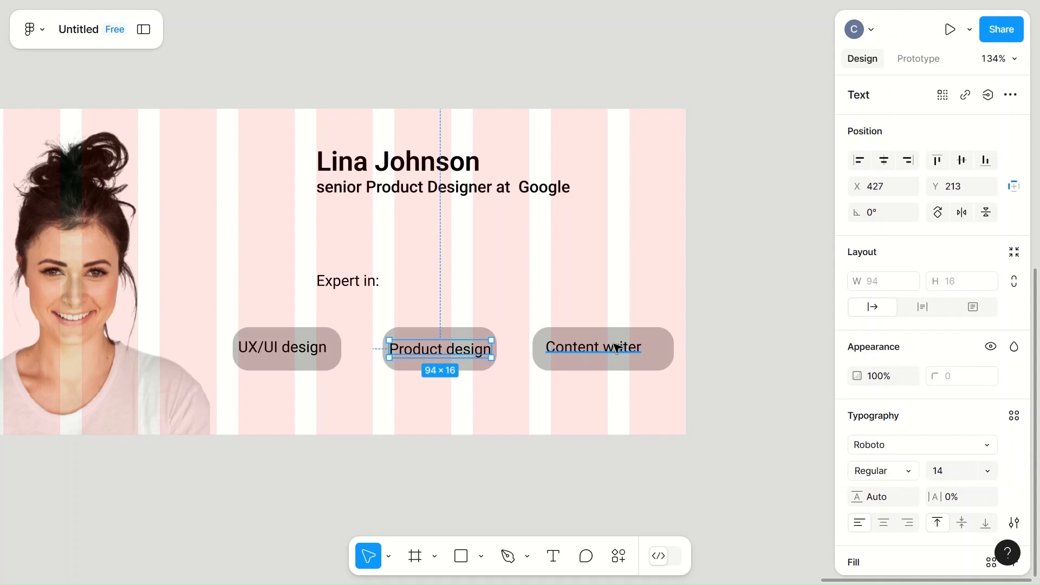
pyautogui.moveTo(291, 352); pyautogui.dragTo(294, 348)
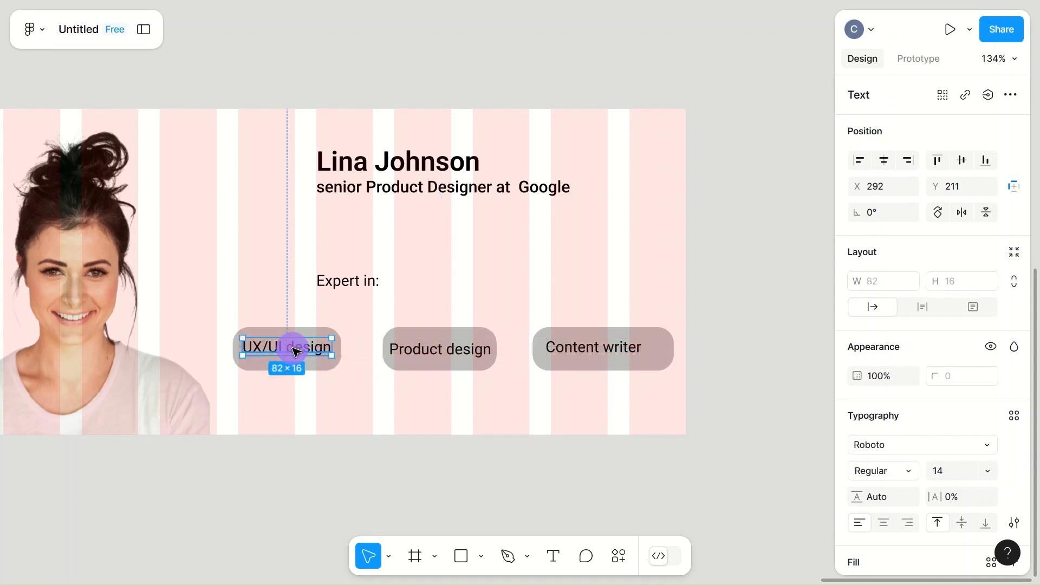
pyautogui.click(345, 343)
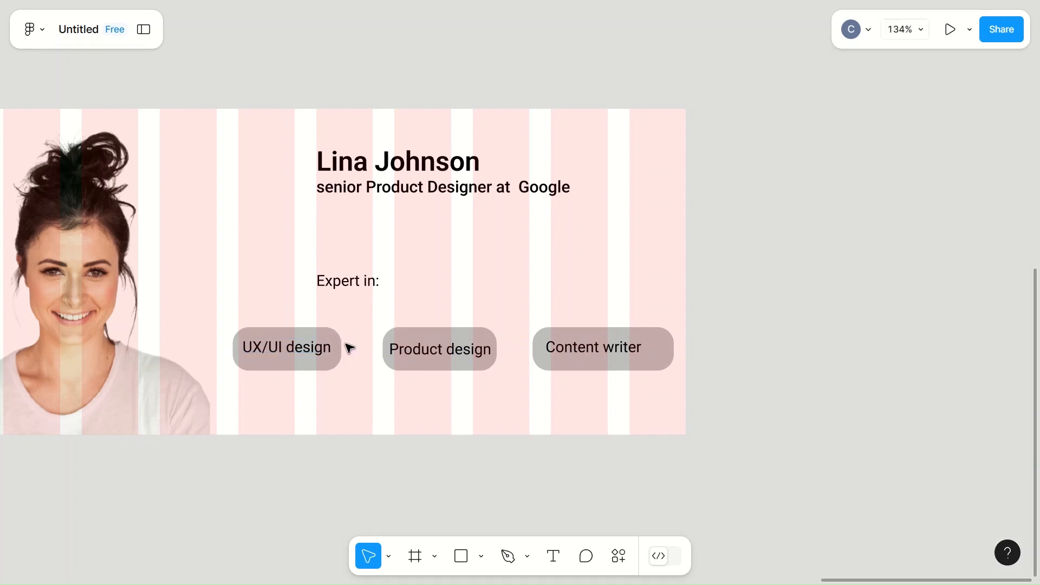
# Set the Content writer tag's background width to 105 and recentre its text at X 567, Y 213
pyautogui.click(597, 347)
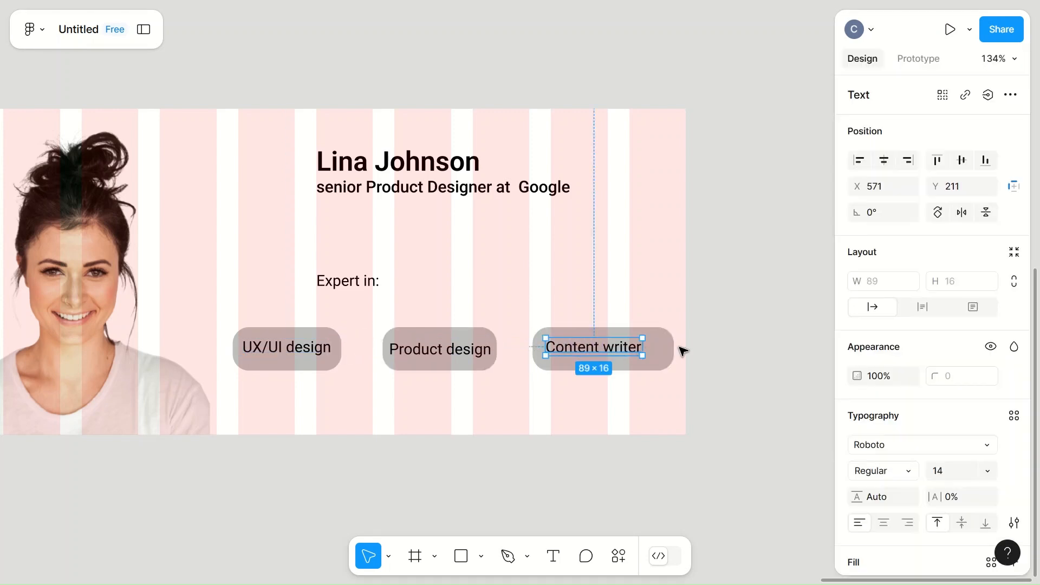
pyautogui.click(661, 351)
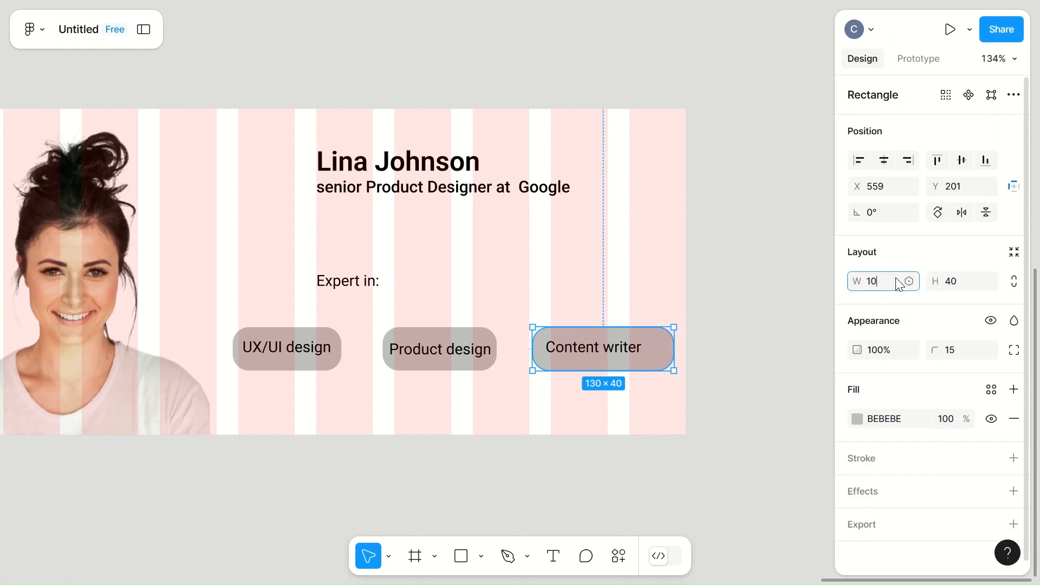
pyautogui.click(555, 276)
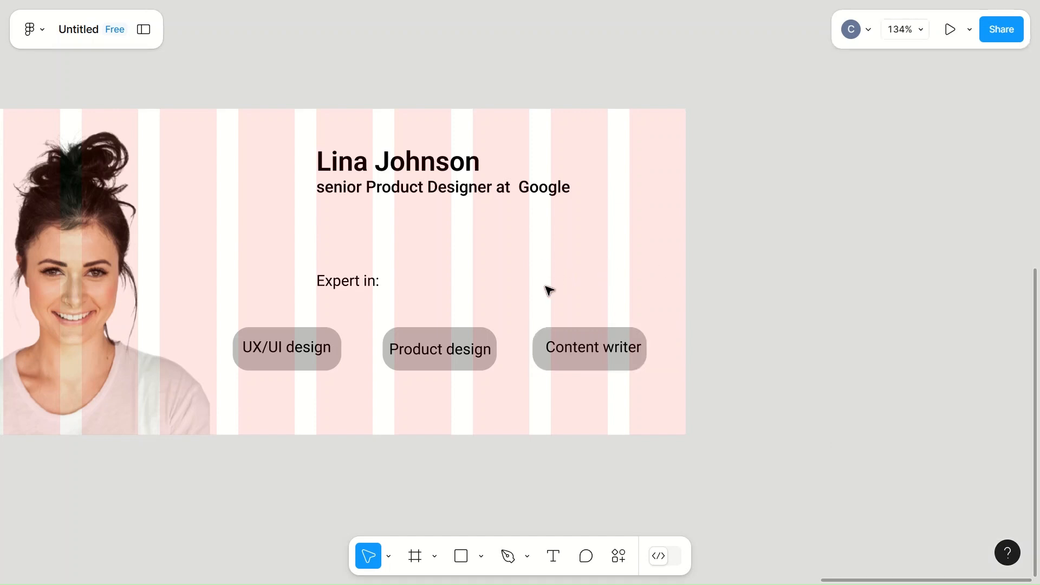
pyautogui.click(598, 345)
pyautogui.moveTo(599, 346); pyautogui.dragTo(596, 350)
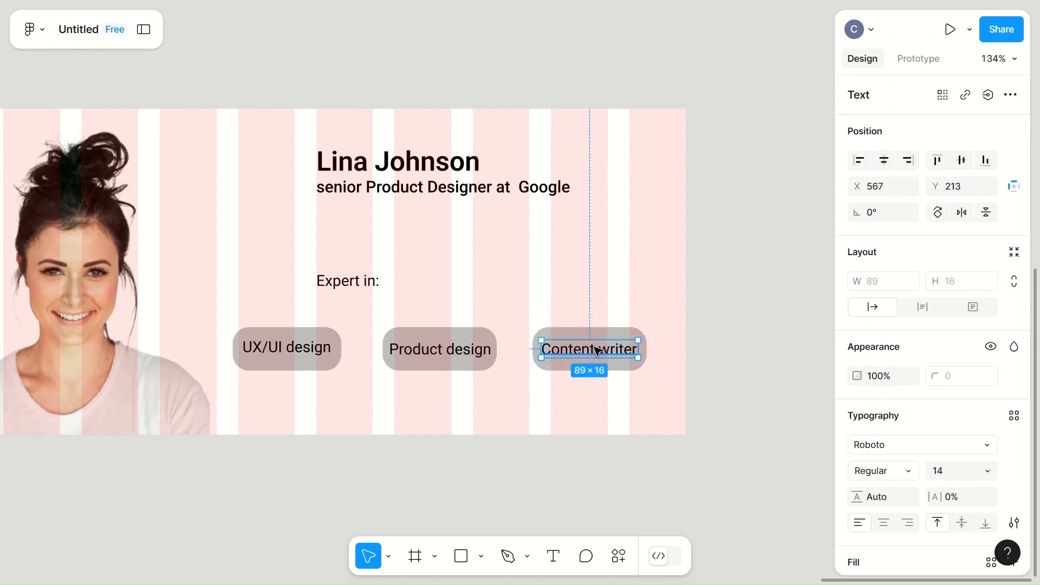
pyautogui.click(312, 338)
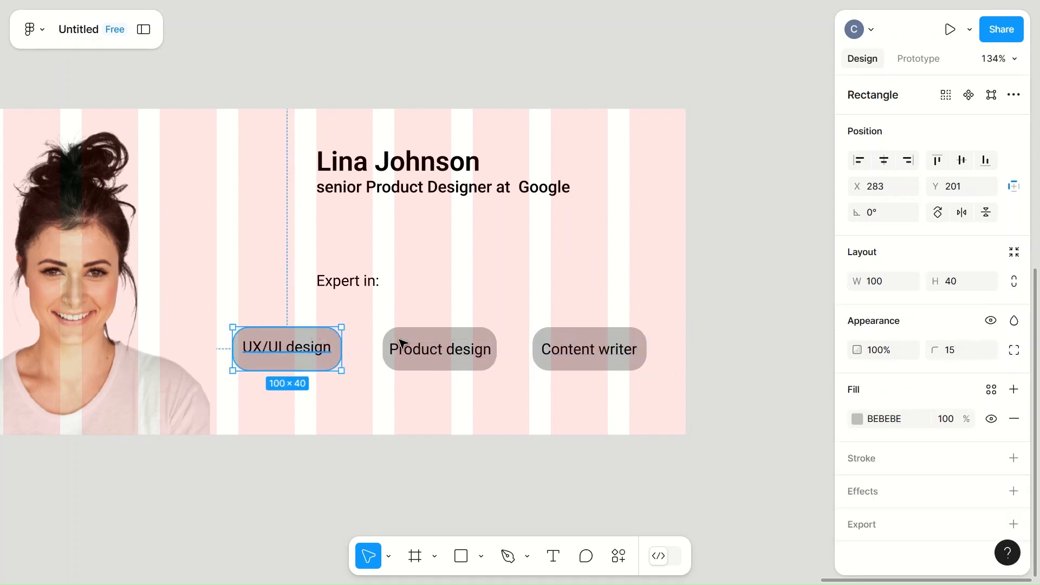
pyautogui.keyDown('shift'); pyautogui.click(424, 344); pyautogui.keyUp('shift')
pyautogui.keyDown('shift'); pyautogui.click(583, 339); pyautogui.keyUp('shift')
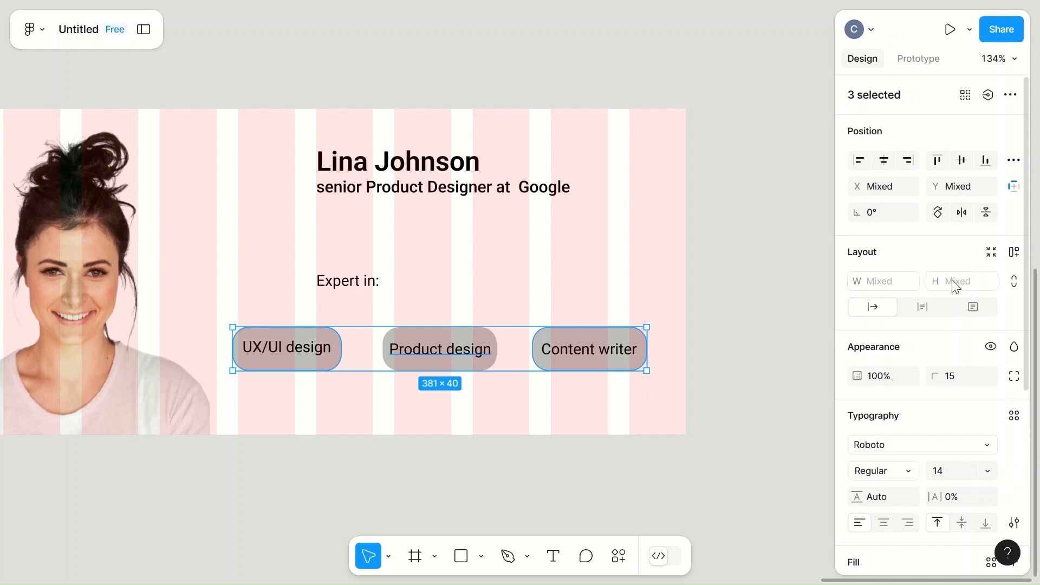
pyautogui.click(645, 306)
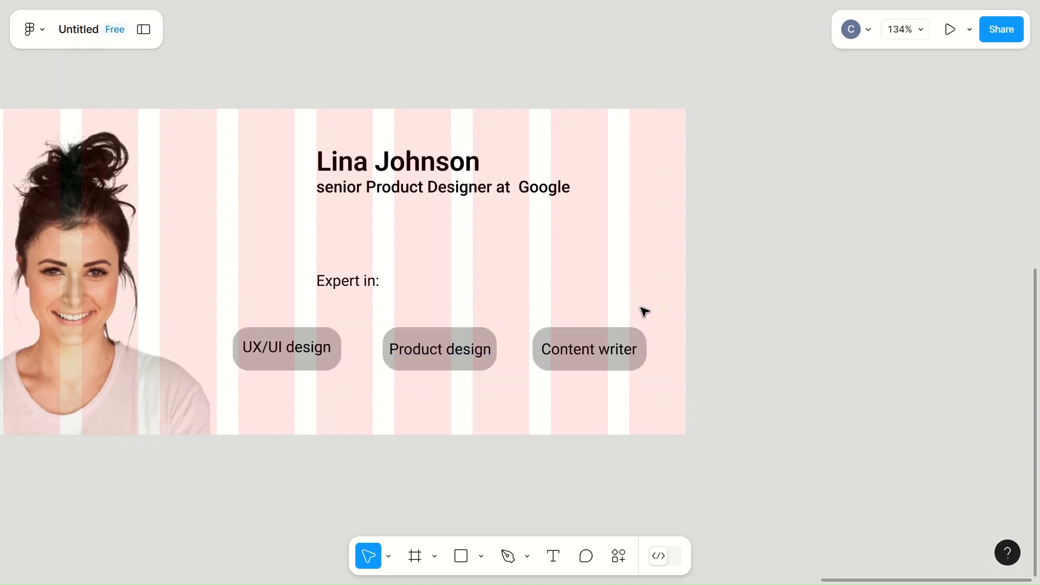
# Set the Content writer tag's background height to 30 and move its text up to Y 208
pyautogui.click(592, 334)
pyautogui.click(954, 283)
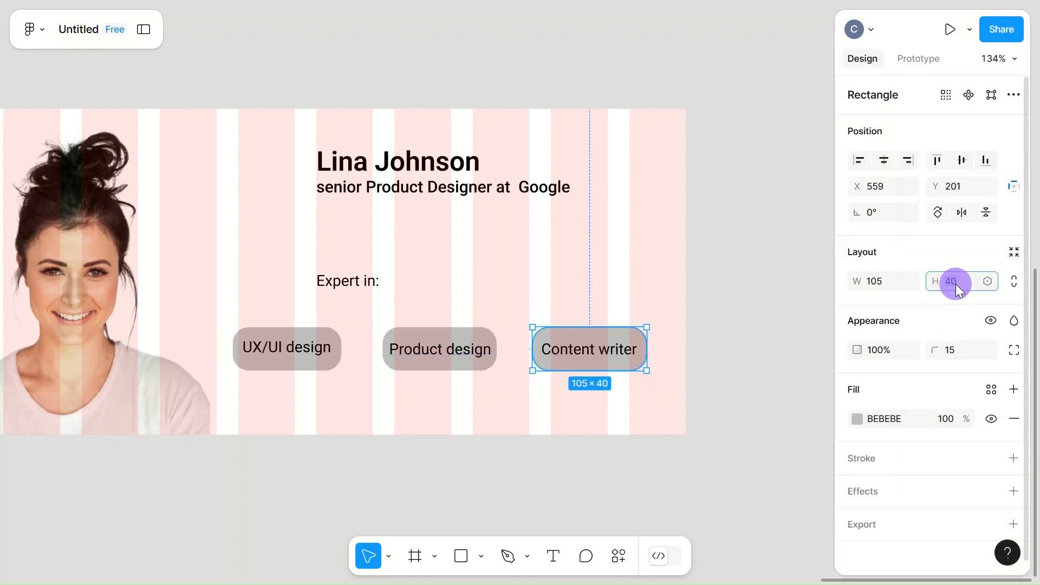
pyautogui.write('30')
pyautogui.click(516, 295)
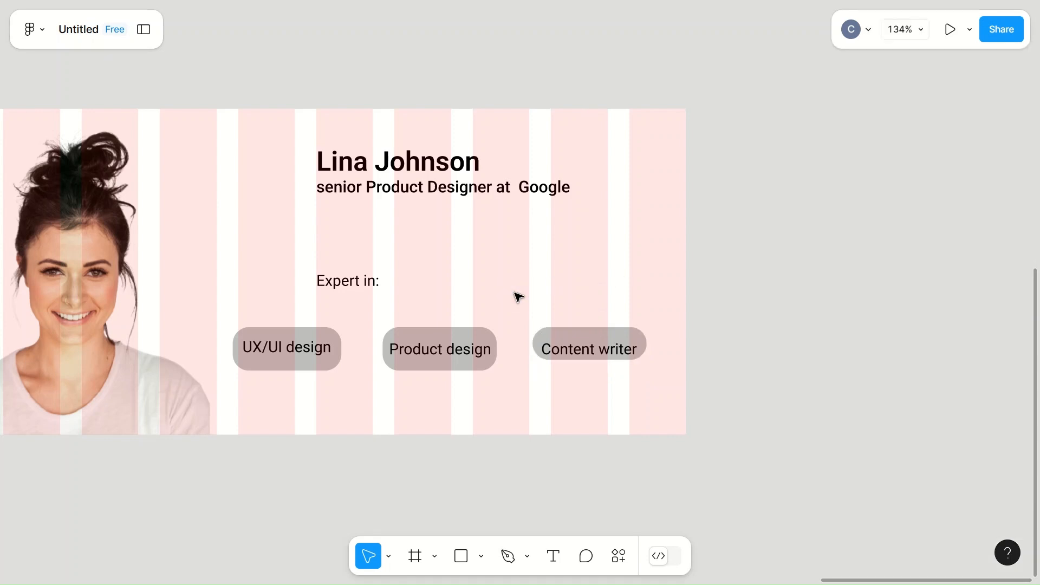
pyautogui.click(575, 357)
pyautogui.moveTo(576, 358); pyautogui.dragTo(575, 352)
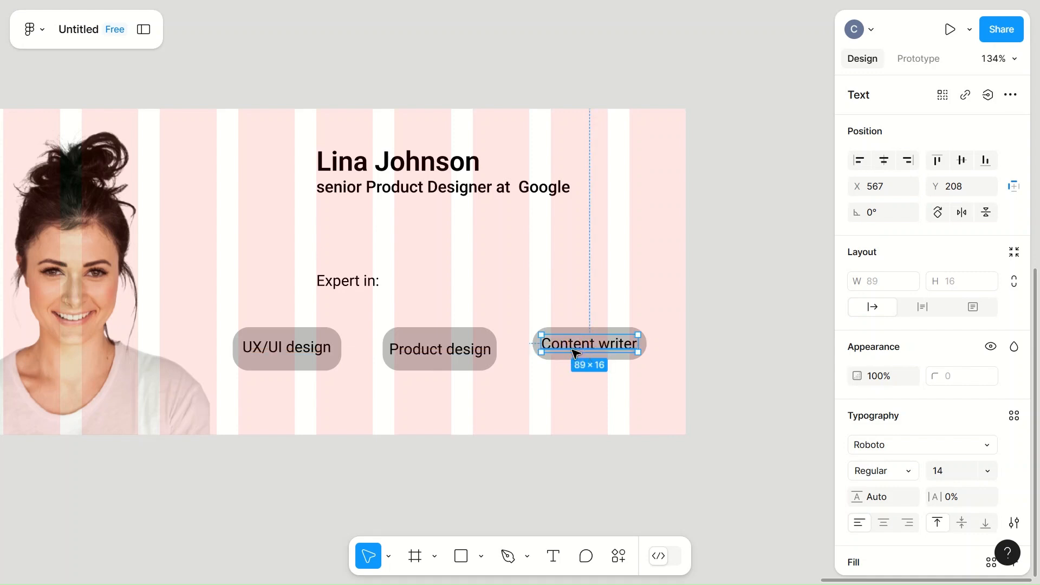
# Set the height of the Product design tag's background to 30
pyautogui.click(453, 353)
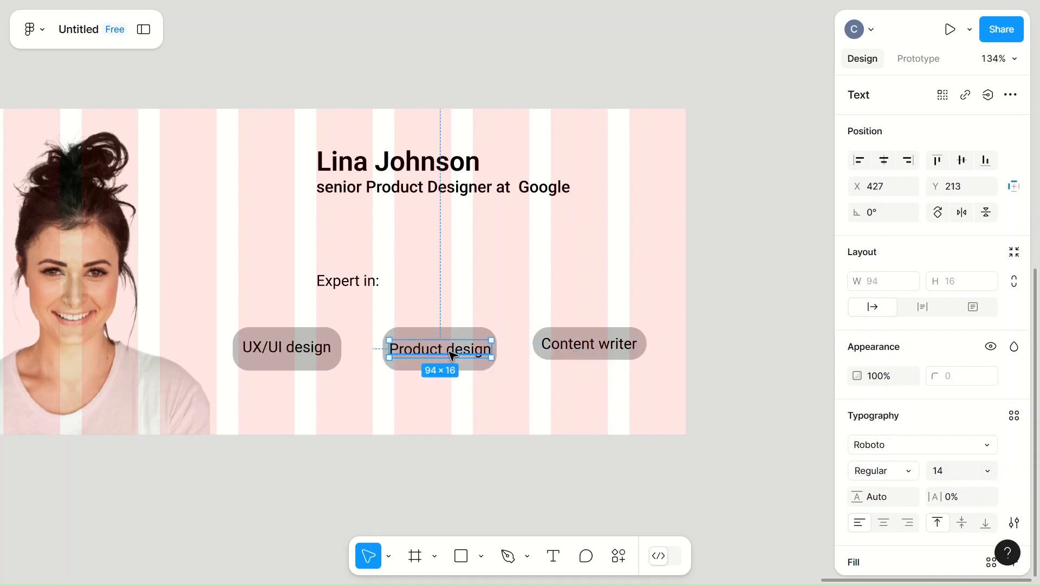
pyautogui.click(479, 332)
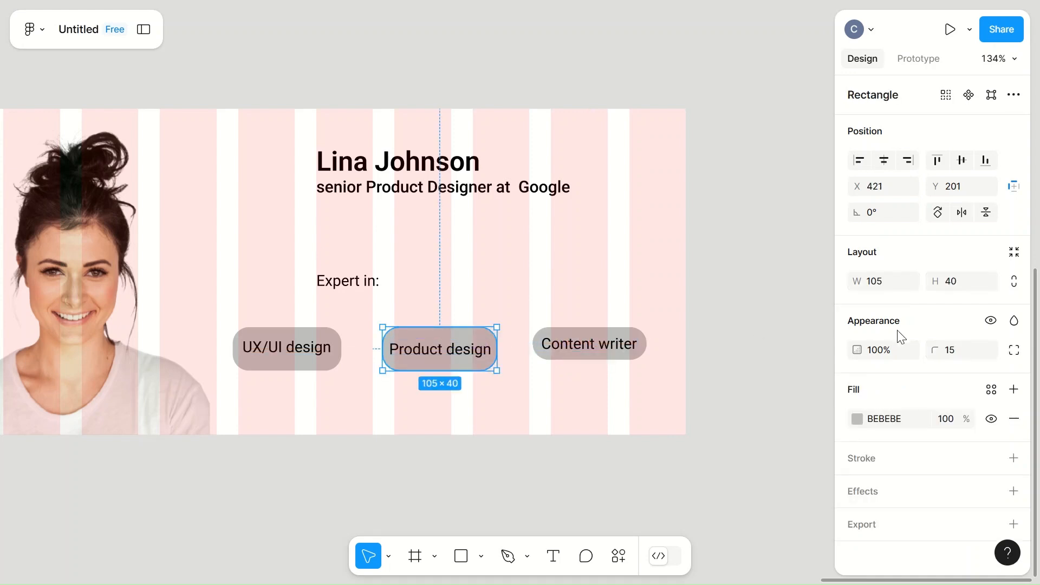
pyautogui.click(967, 284)
pyautogui.write('30')
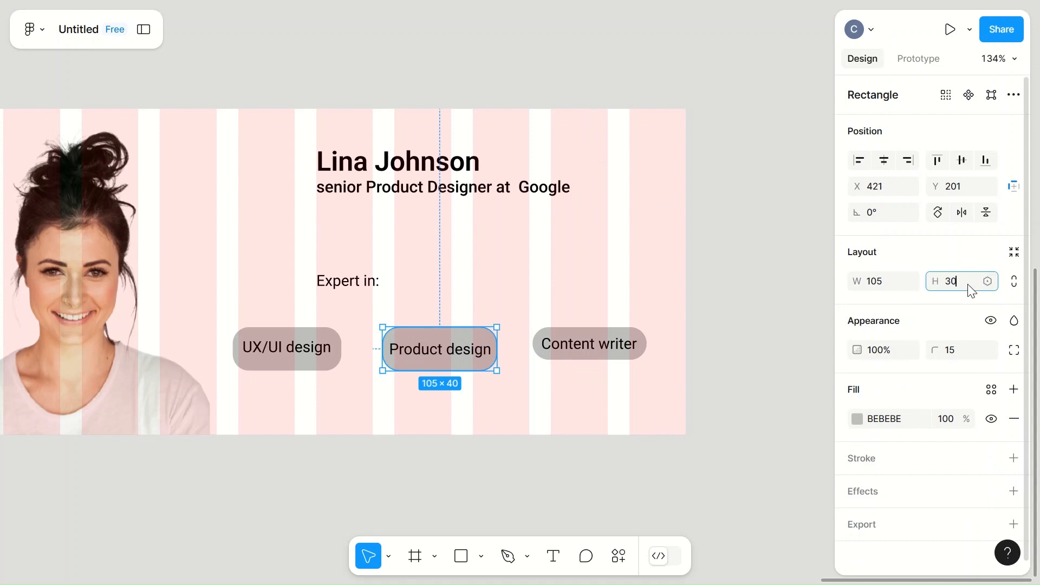
pyautogui.click(742, 290)
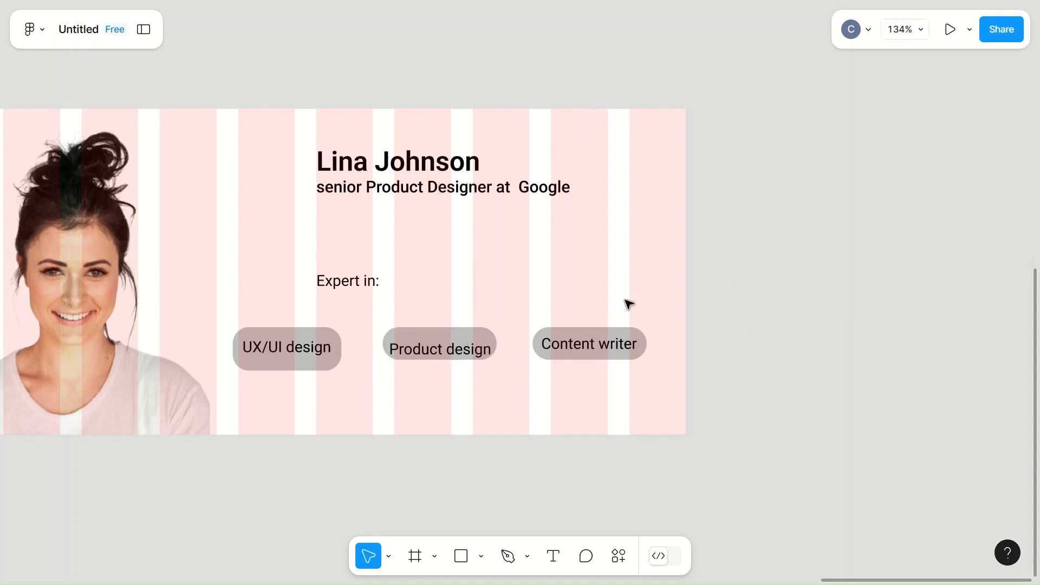
# Set the UX/UI design tag's background height to 30 and move its text up to Y 208
pyautogui.click(300, 340)
pyautogui.click(953, 282)
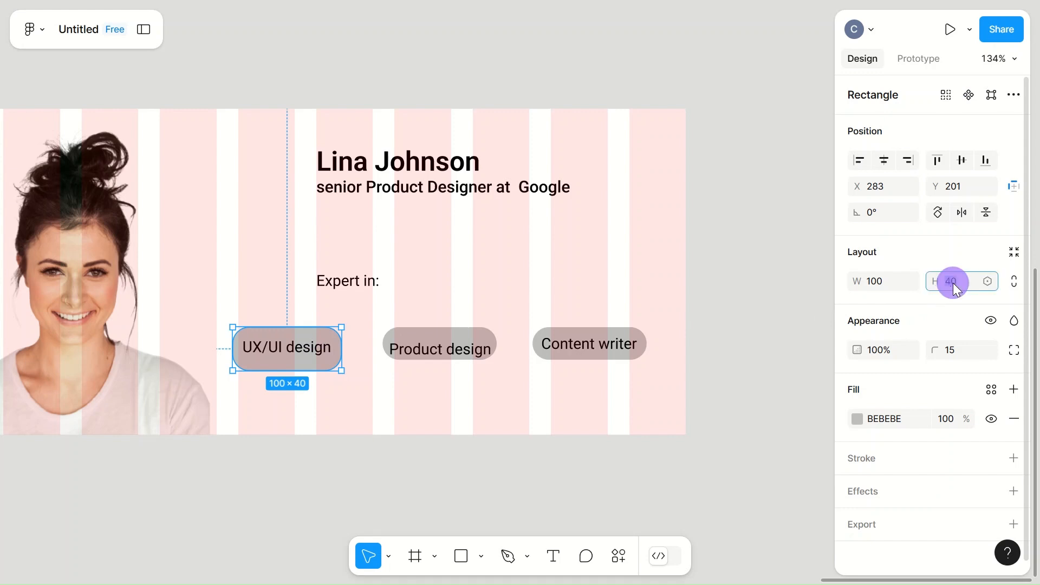
pyautogui.write('30')
pyautogui.click(553, 306)
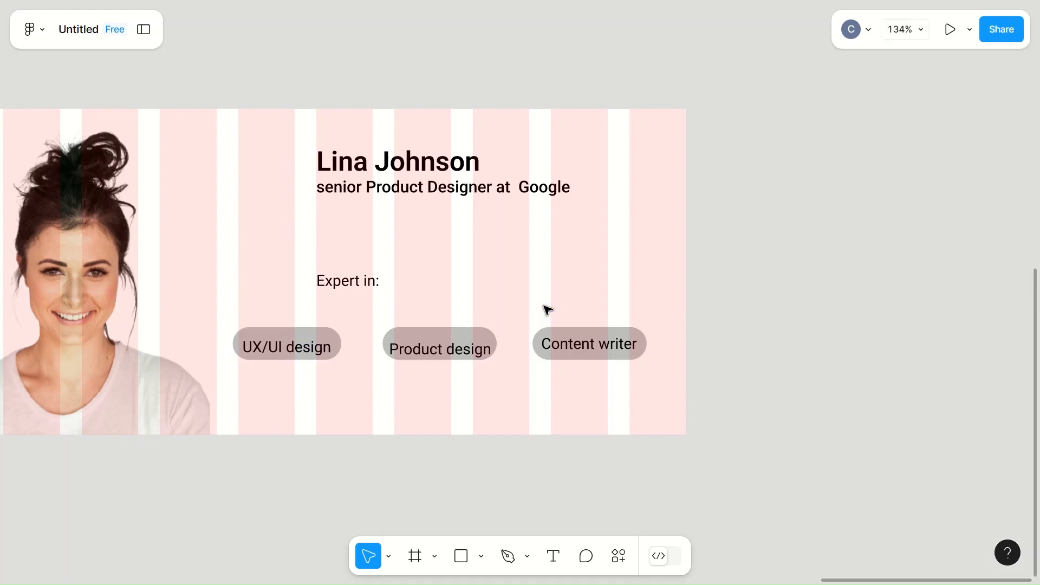
pyautogui.click(295, 351)
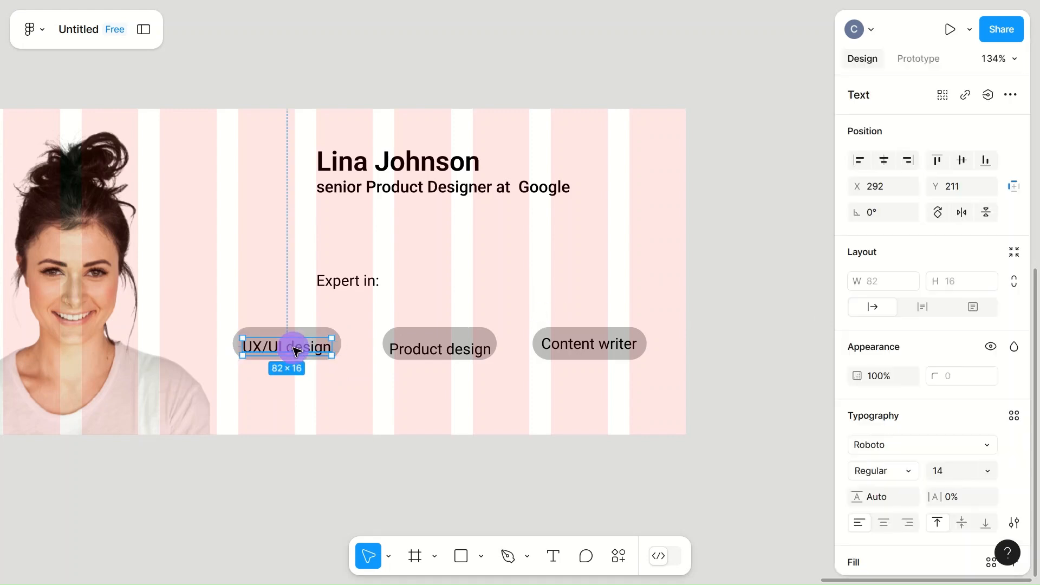
pyautogui.moveTo(293, 347); pyautogui.dragTo(289, 342)
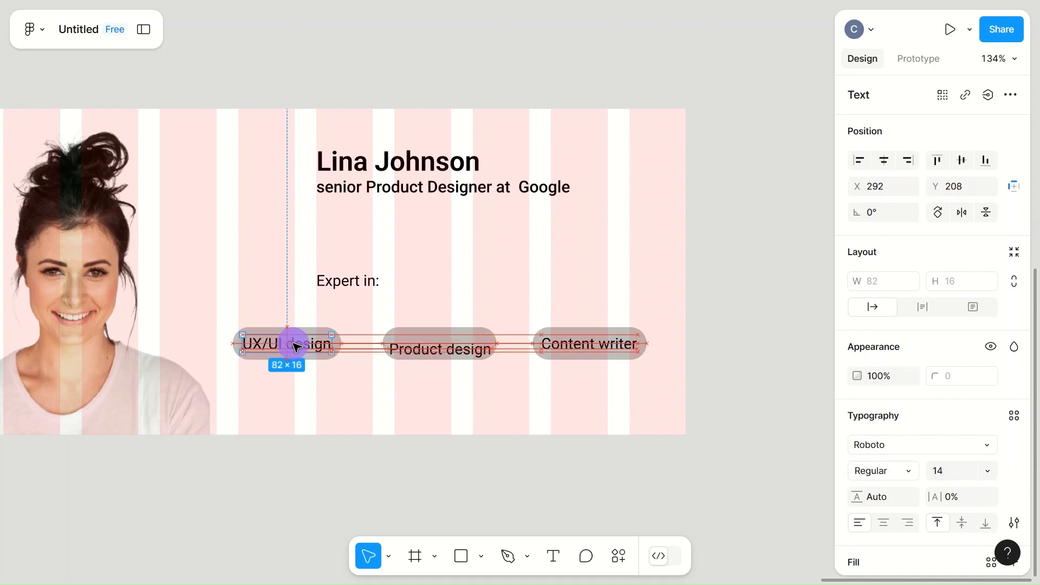
# Move the Product design text up to Y 208 so it sits centred on its background like the Content writer text
pyautogui.click(440, 352)
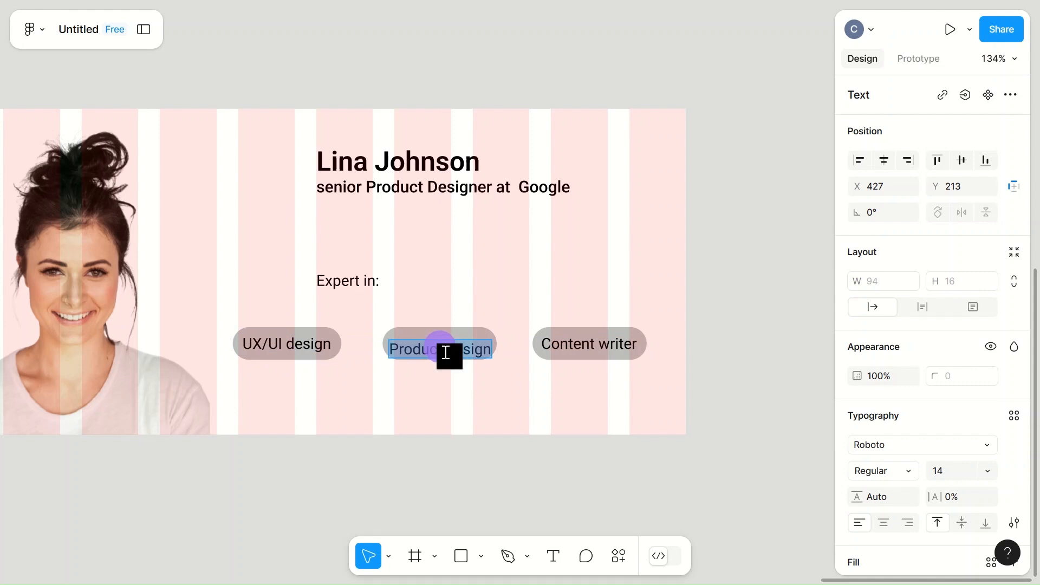
pyautogui.click(561, 316)
pyautogui.moveTo(443, 353); pyautogui.dragTo(443, 348)
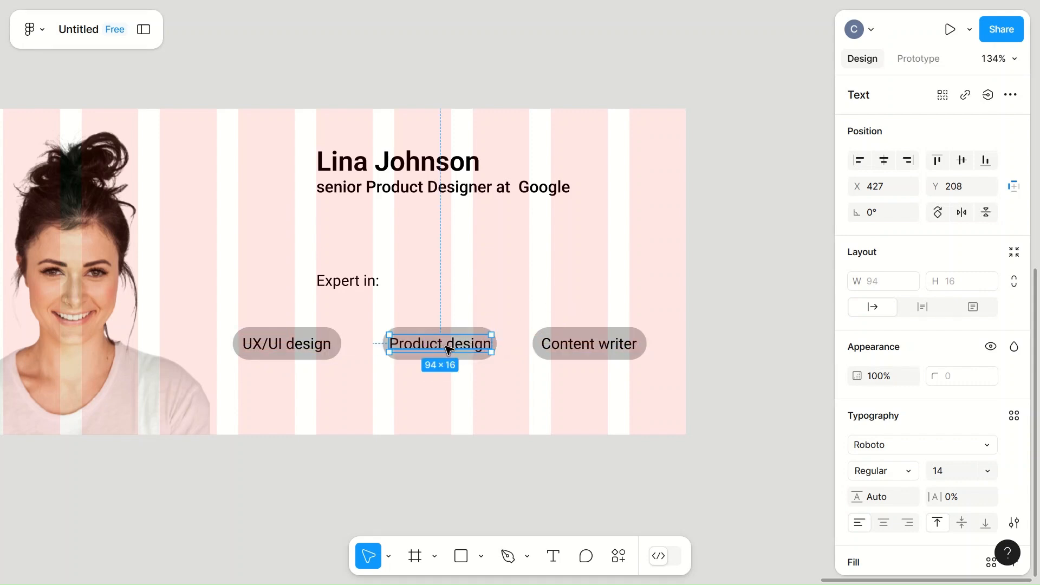
pyautogui.click(598, 348)
pyautogui.moveTo(583, 347)
pyautogui.mouseDown()
pyautogui.moveTo(580, 332)
pyautogui.moveTo(583, 348)
pyautogui.mouseUp()
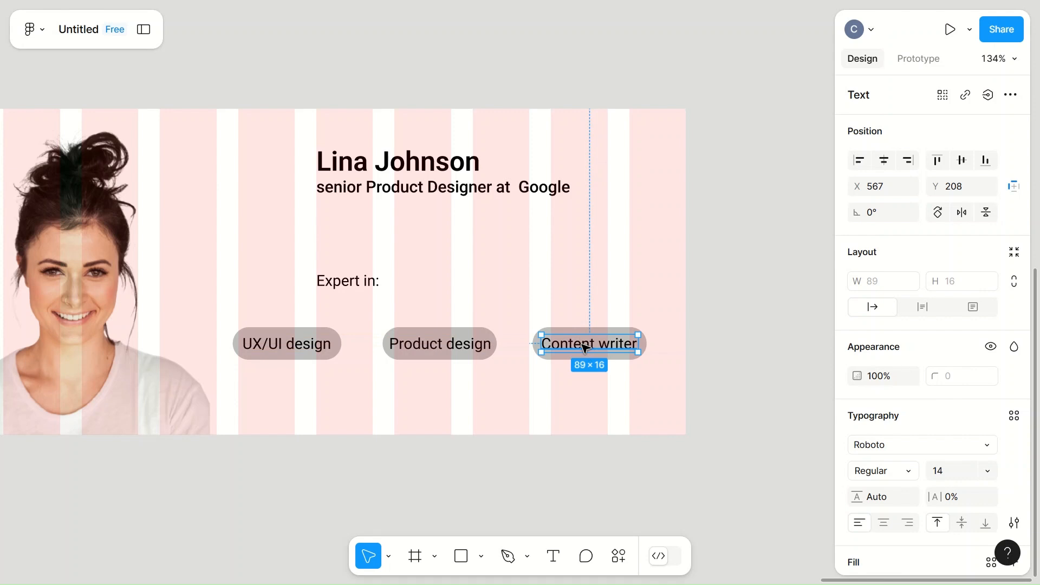
pyautogui.click(562, 330)
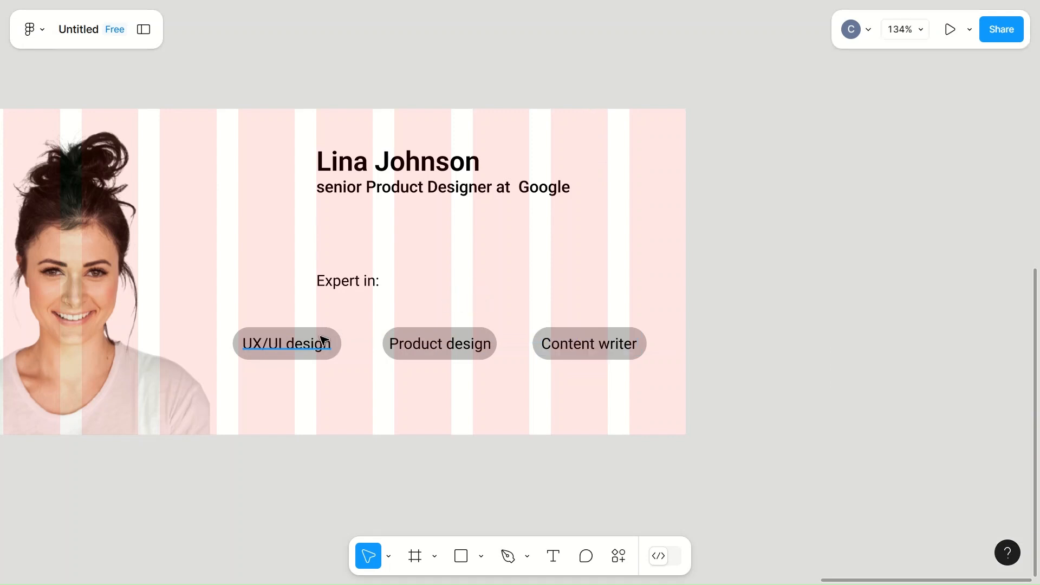
# Combine the UX/UI design text and its background into one auto layout frame
pyautogui.click(303, 344)
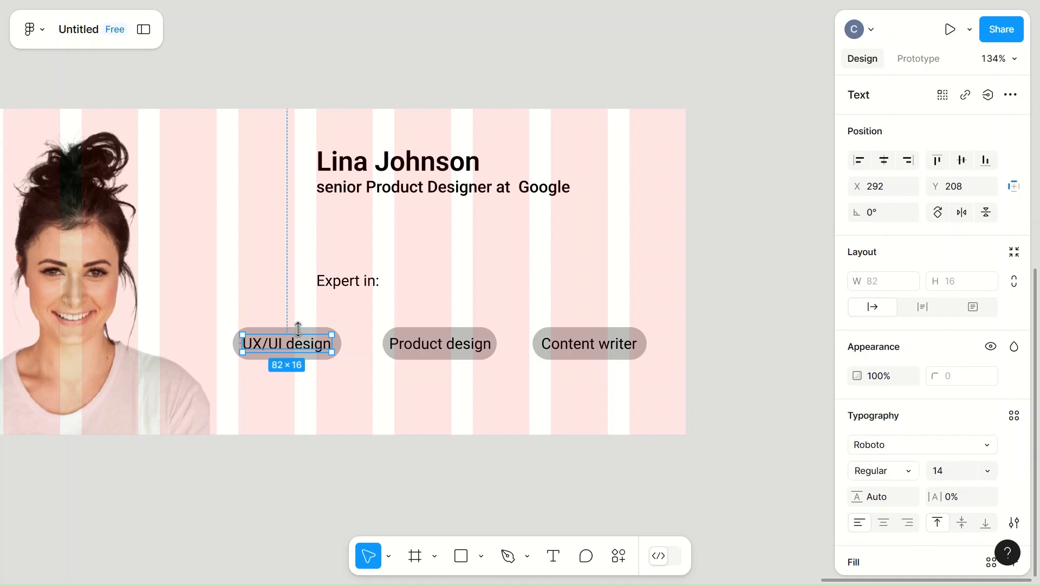
pyautogui.scroll(5, 321, 332)
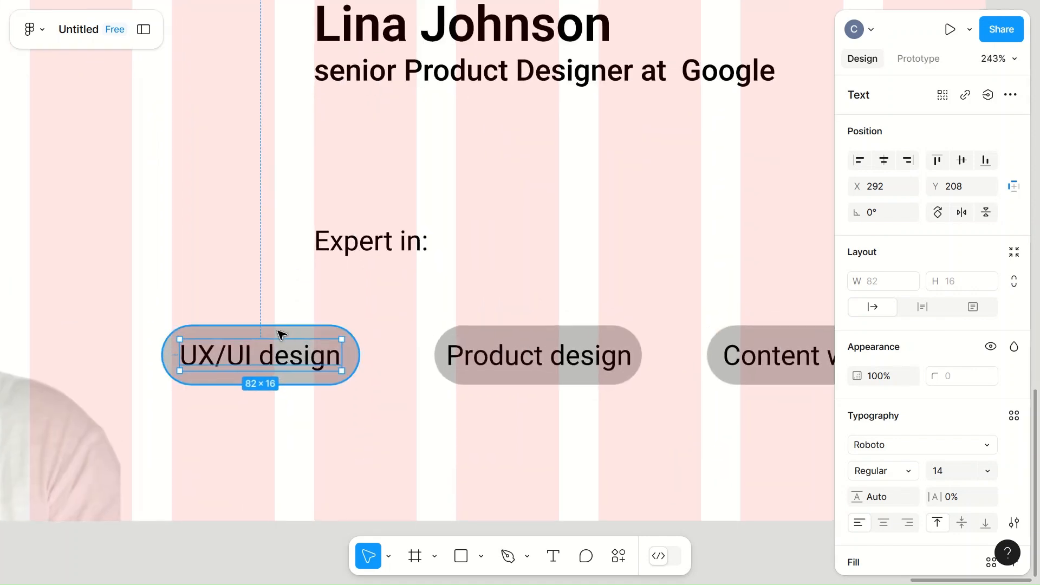
pyautogui.click(280, 331)
pyautogui.keyDown('shift'); pyautogui.click(250, 356); pyautogui.keyUp('shift')
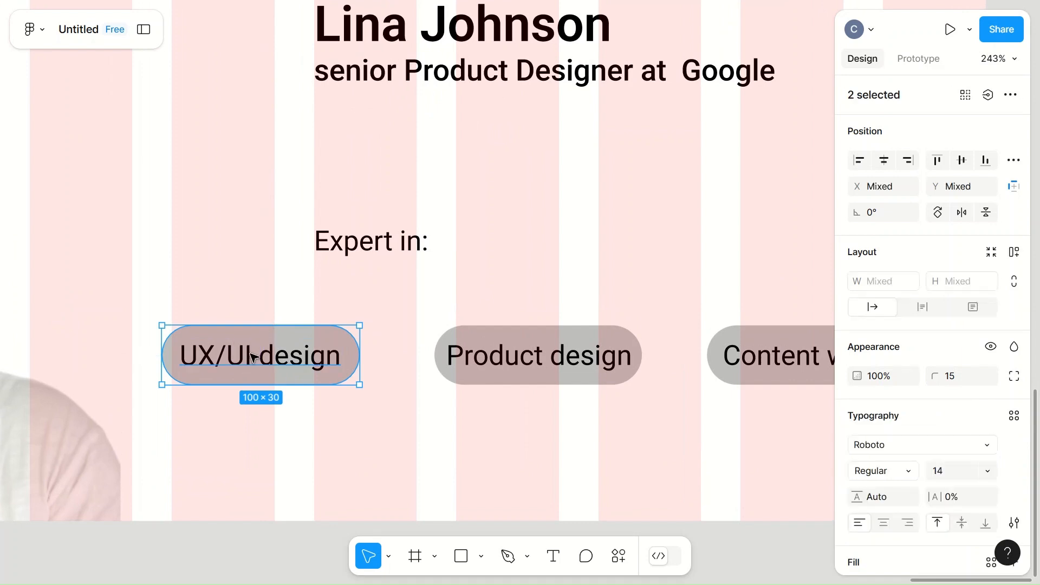
pyautogui.rightClick(287, 356)
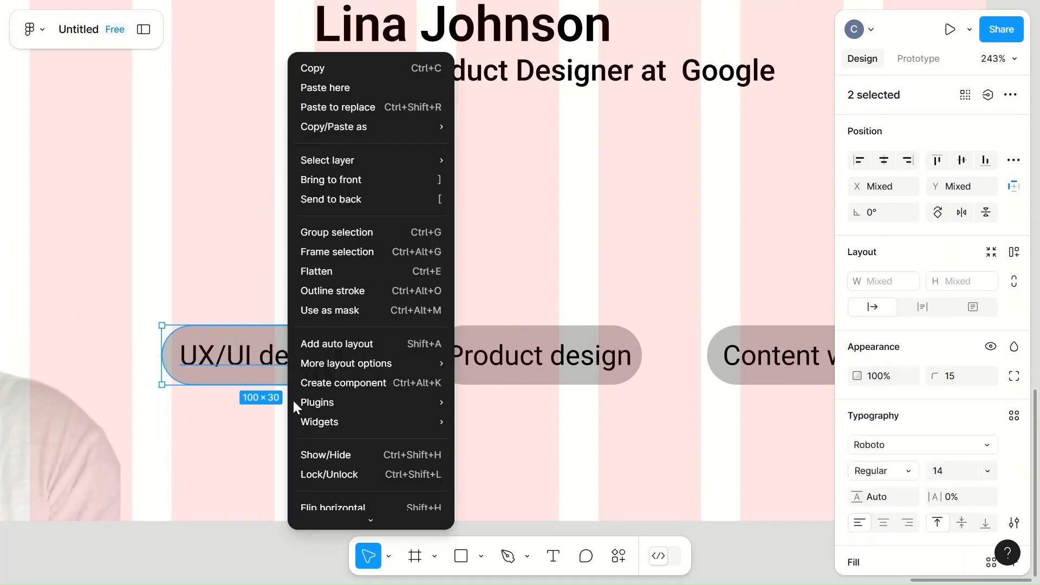
pyautogui.click(371, 342)
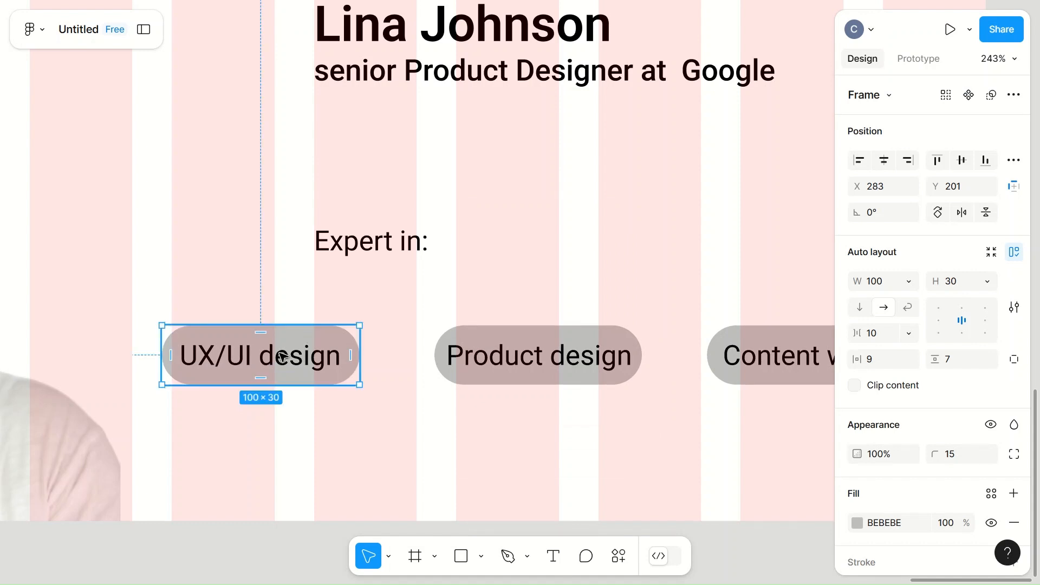
# Combine the Product design text and its background into one auto layout frame
pyautogui.click(509, 355)
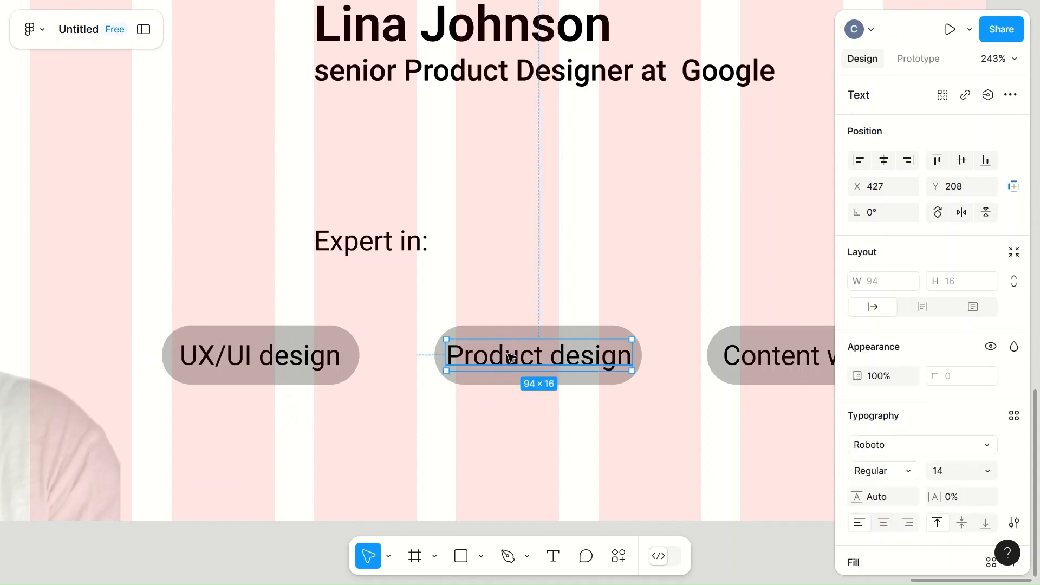
pyautogui.click(596, 334)
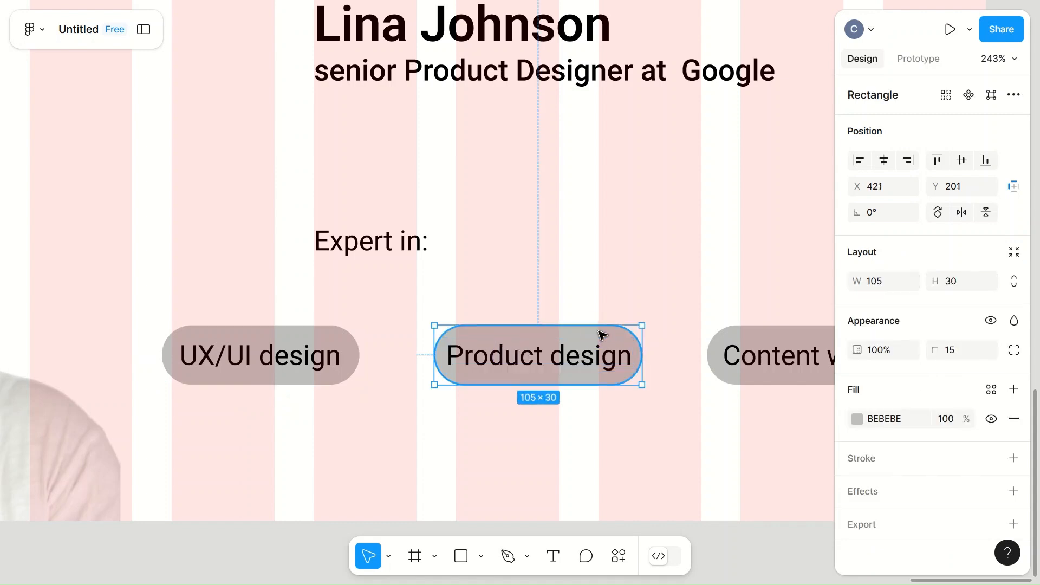
pyautogui.keyDown('shift'); pyautogui.click(550, 354); pyautogui.keyUp('shift')
pyautogui.rightClick(493, 360)
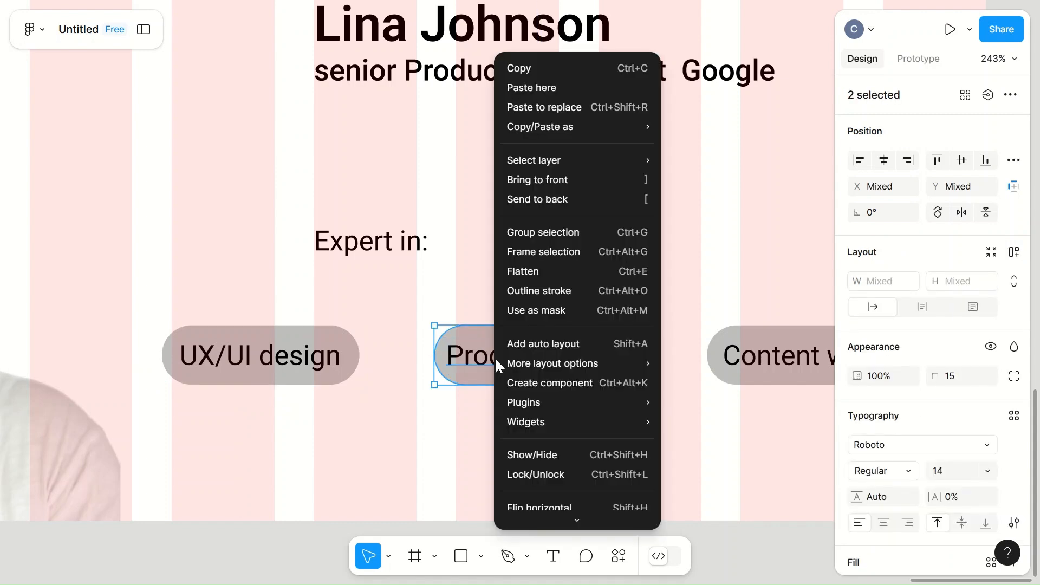
pyautogui.click(568, 340)
# Combine the Content writer text and its background into one auto layout frame, declining the Sticky Keys offer
pyautogui.hscroll(1, 568, 341)
pyautogui.hscroll(5, 569, 341)
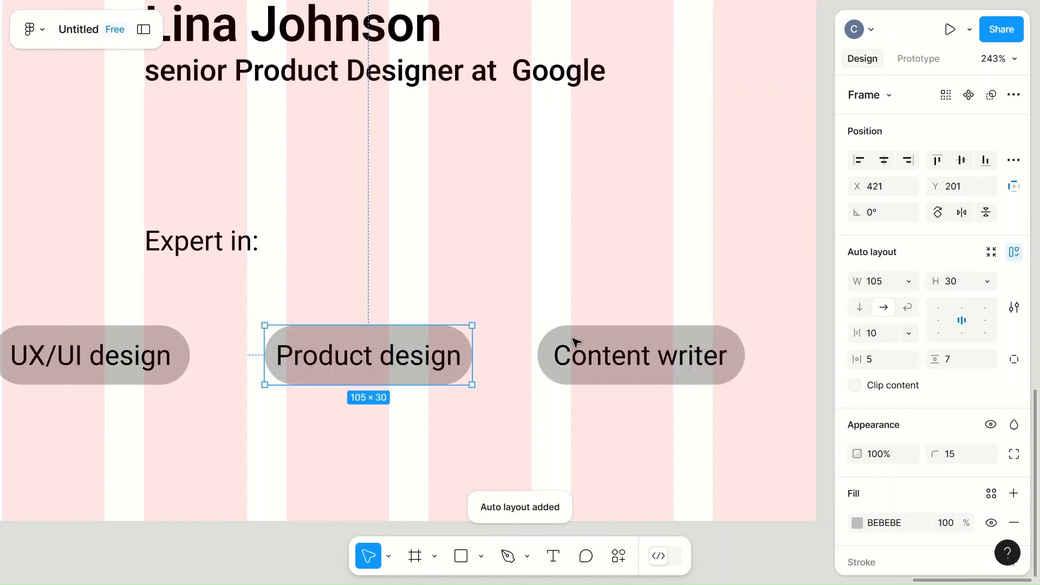
pyautogui.click(631, 358)
pyautogui.keyDown('shift'); pyautogui.click(676, 329); pyautogui.keyUp('shift')
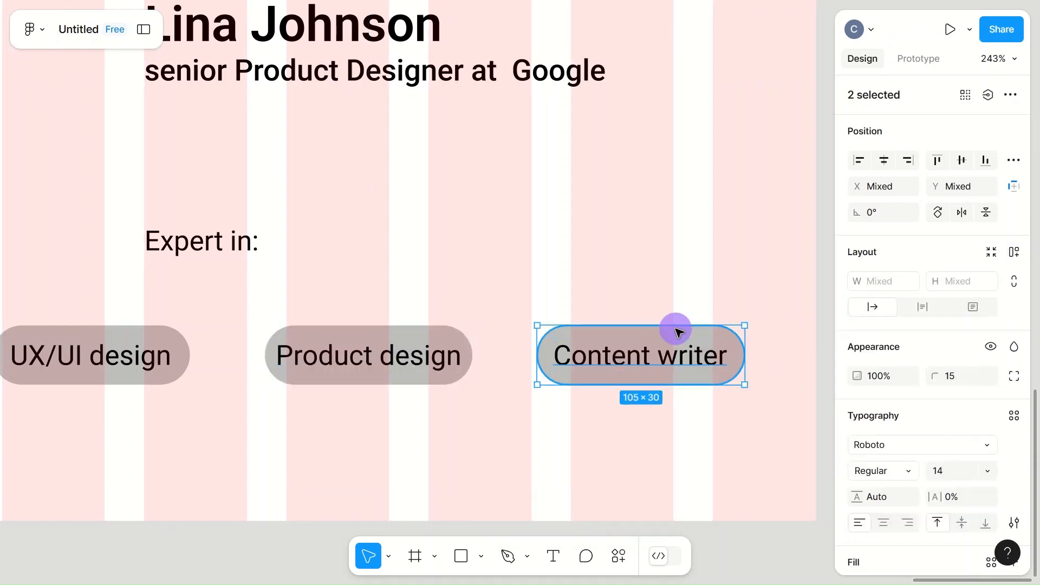
pyautogui.press('shift')
pyautogui.press('shift')
pyautogui.press('shift')
pyautogui.press('shift')
pyautogui.press('shift')
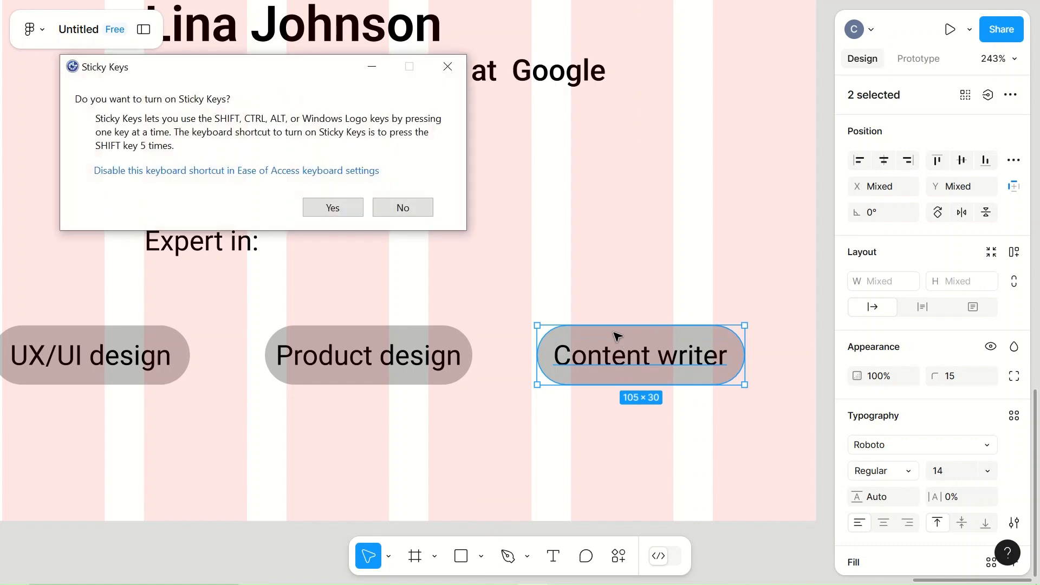
pyautogui.click(392, 208)
pyautogui.rightClick(641, 359)
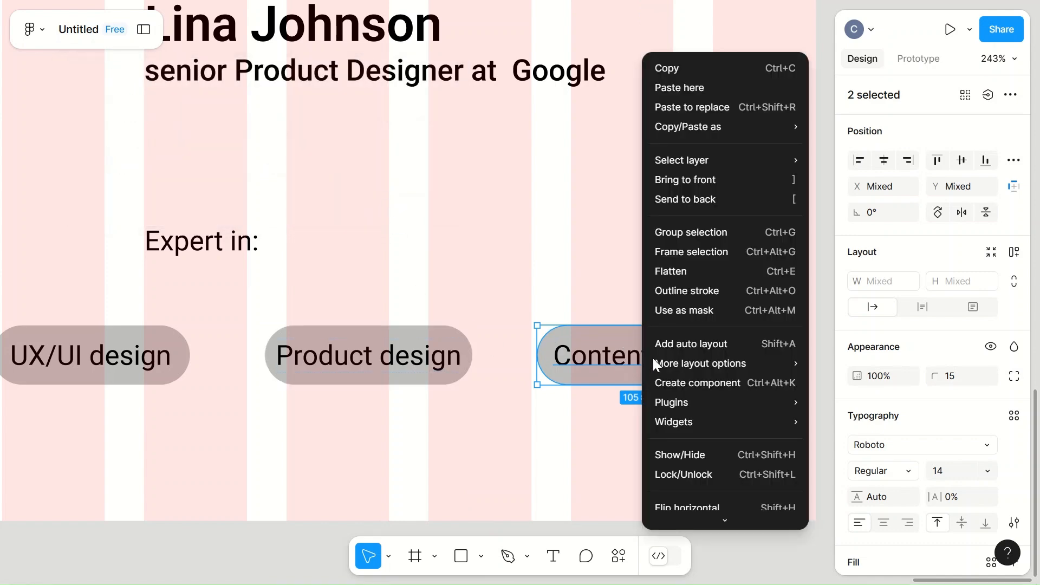
pyautogui.click(696, 347)
# Move the UX/UI design tag directly beneath the "Expert in:" label, at X 360, Y 178
pyautogui.hscroll(2, 697, 344)
pyautogui.scroll(-5, 696, 342)
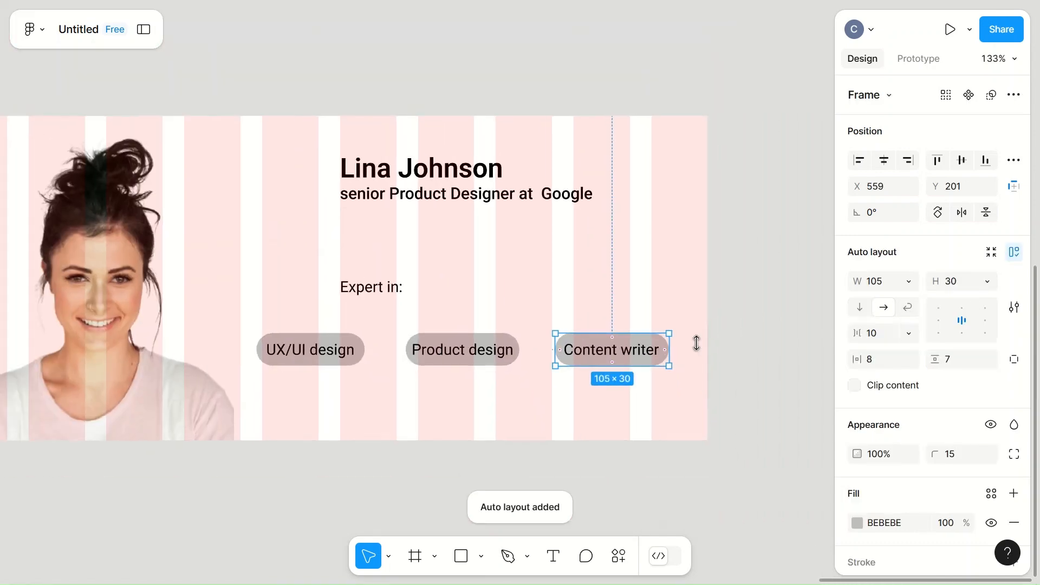
pyautogui.moveTo(303, 348); pyautogui.dragTo(388, 325)
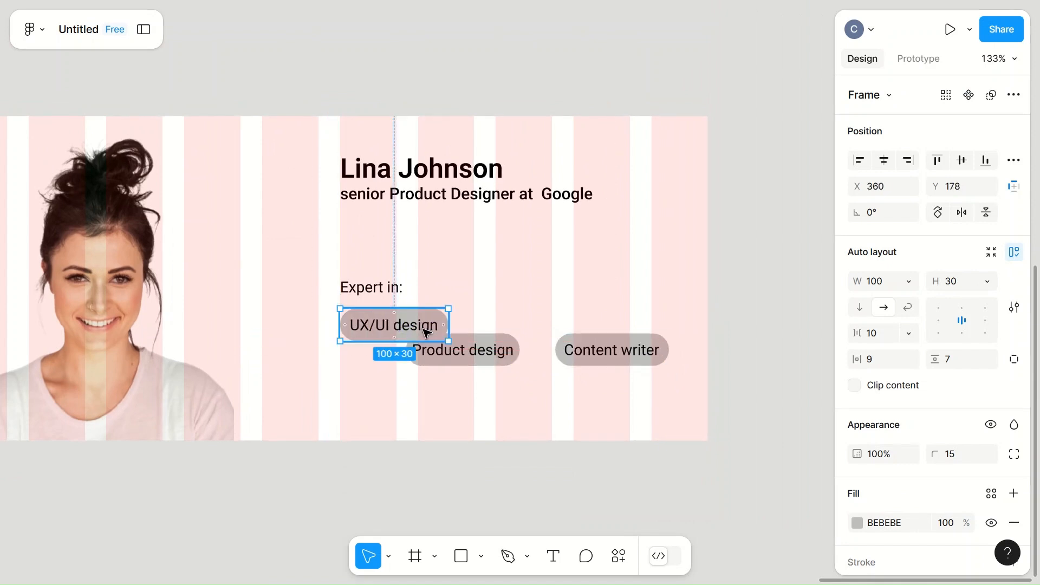
# Line up the Product design and Content writer tags beside the UX/UI design tag at Y 178, with Content writer at X 587
pyautogui.click(470, 360)
pyautogui.moveTo(470, 360); pyautogui.dragTo(529, 336)
pyautogui.click(608, 349)
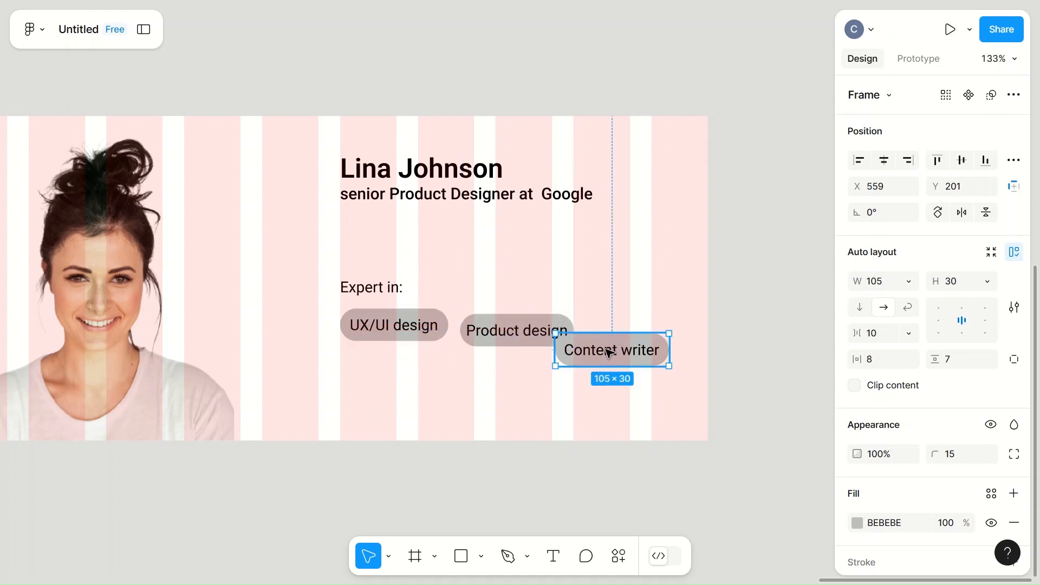
pyautogui.moveTo(642, 340); pyautogui.dragTo(639, 333)
pyautogui.moveTo(533, 326)
pyautogui.mouseDown()
pyautogui.moveTo(522, 314)
pyautogui.moveTo(520, 324)
pyautogui.mouseUp()
pyautogui.click(623, 330)
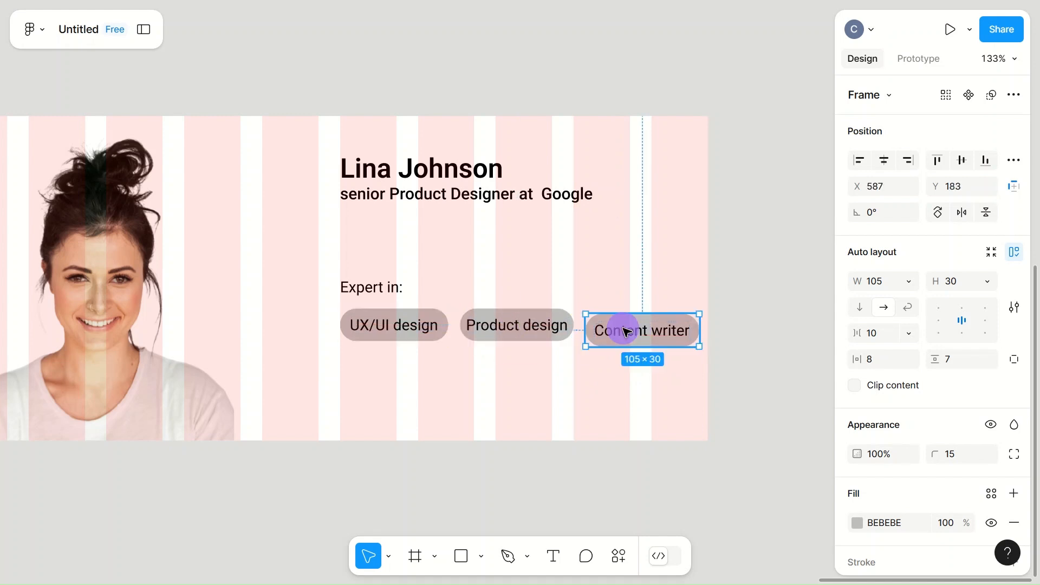
pyautogui.click(641, 330)
pyautogui.moveTo(642, 330); pyautogui.dragTo(643, 327)
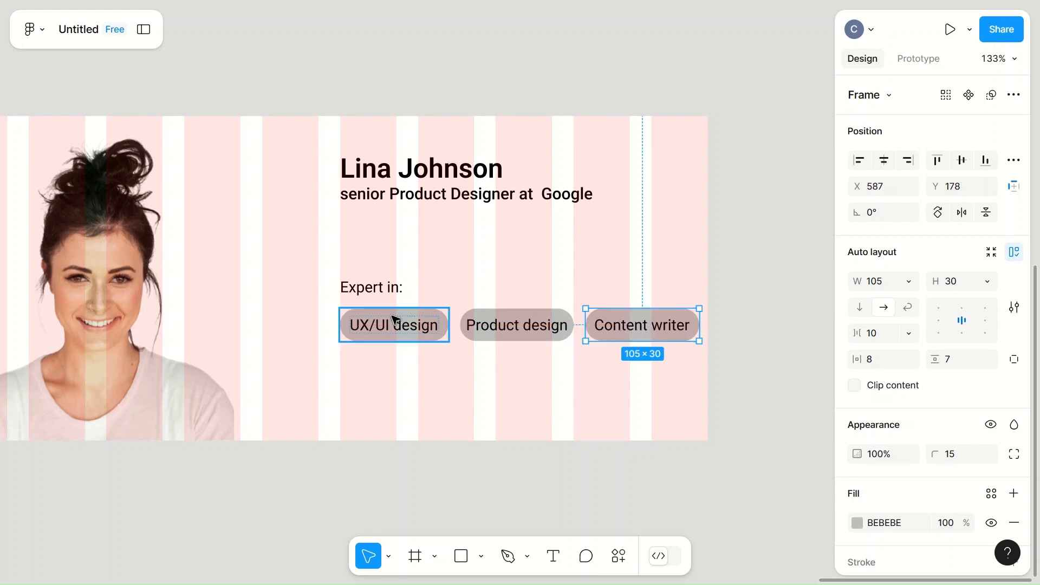
pyautogui.click(554, 294)
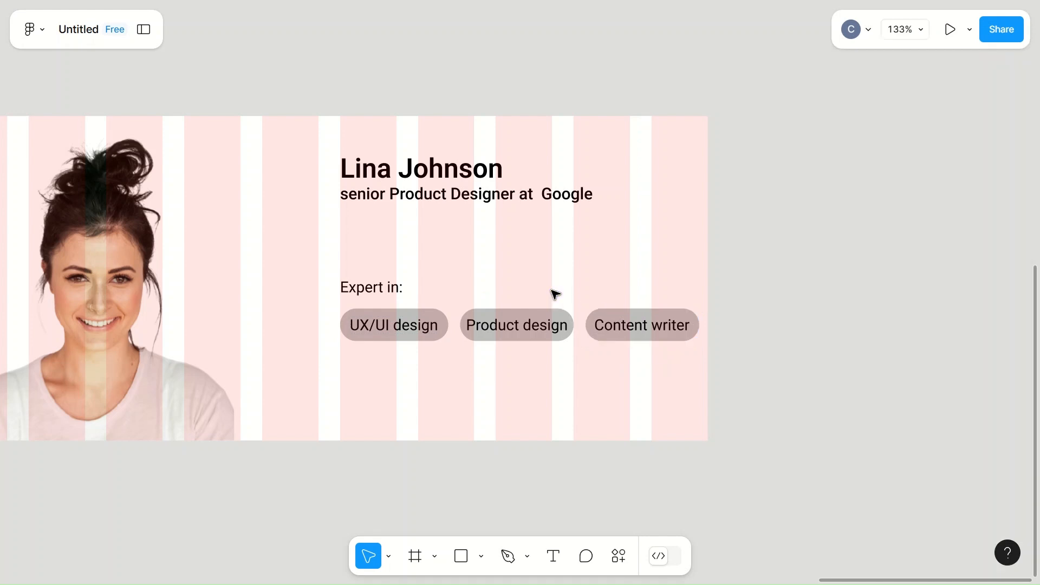
# Set the spacing between the three skill tags to 10
pyautogui.click(399, 322)
pyautogui.keyDown('shift'); pyautogui.click(494, 326); pyautogui.keyUp('shift')
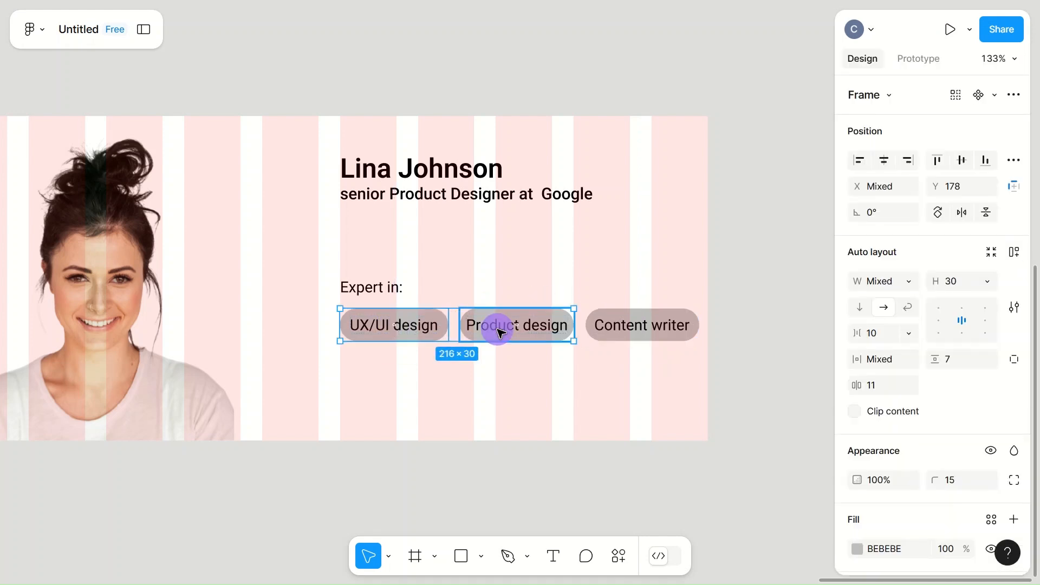
pyautogui.keyDown('shift'); pyautogui.click(635, 332); pyautogui.keyUp('shift')
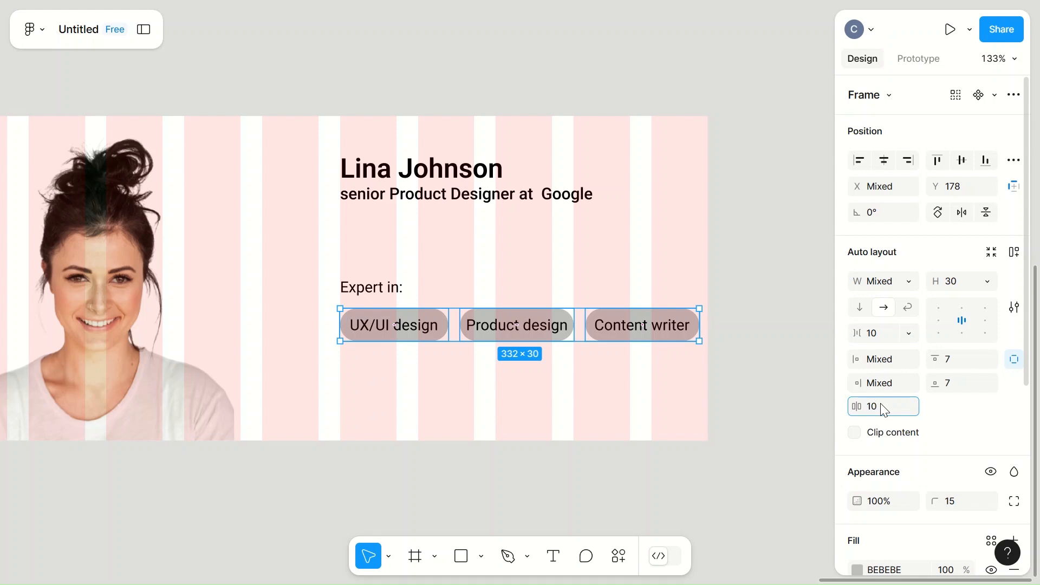
pyautogui.click(637, 246)
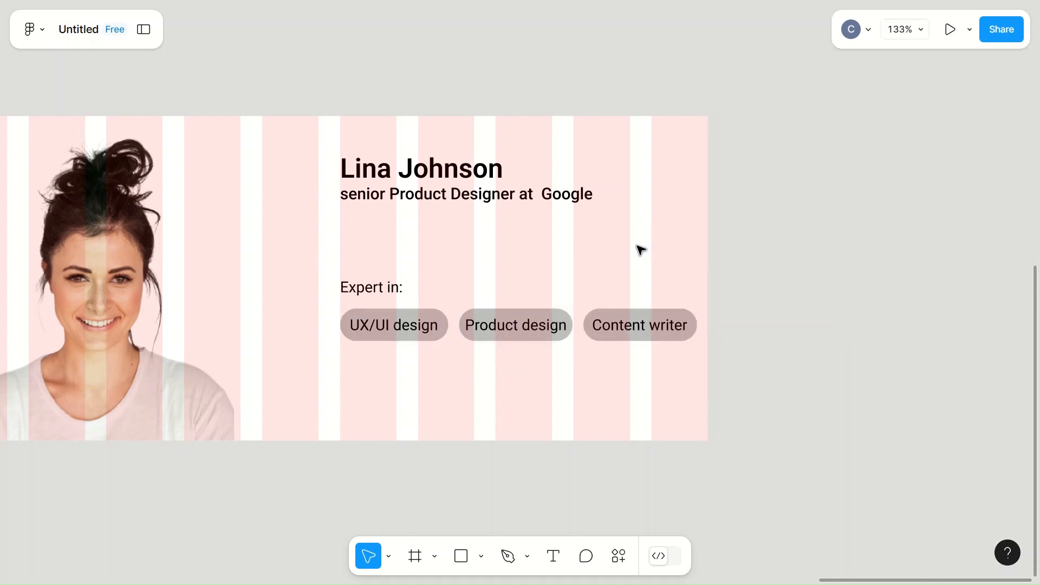
# Move the About and Book a Session buttons with their texts into the card below the skill tags, left-aligned with the UX/UI design tag
pyautogui.scroll(5, 490, 285)
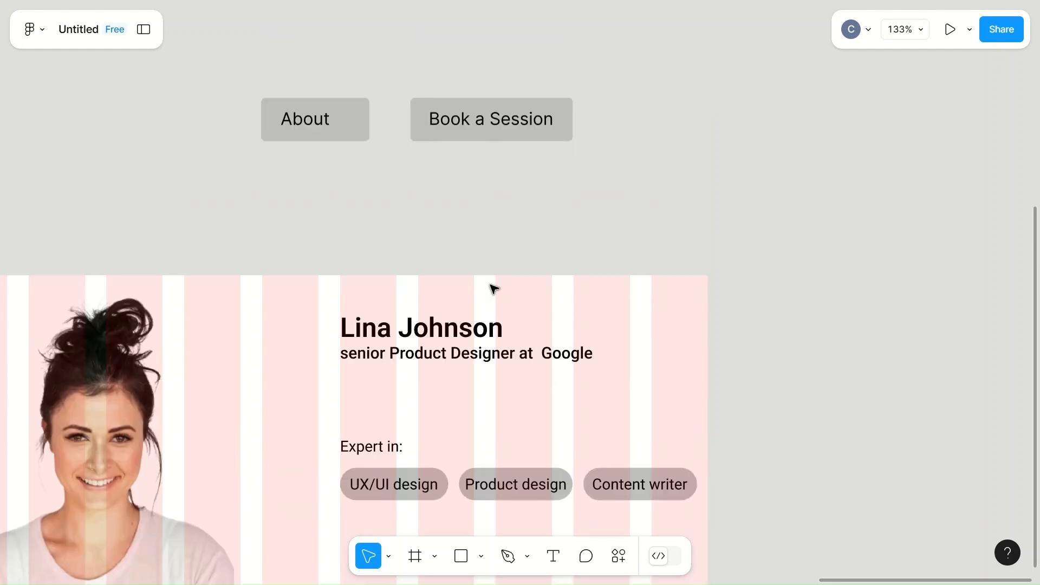
pyautogui.scroll(-3, 490, 286)
pyautogui.click(395, 177)
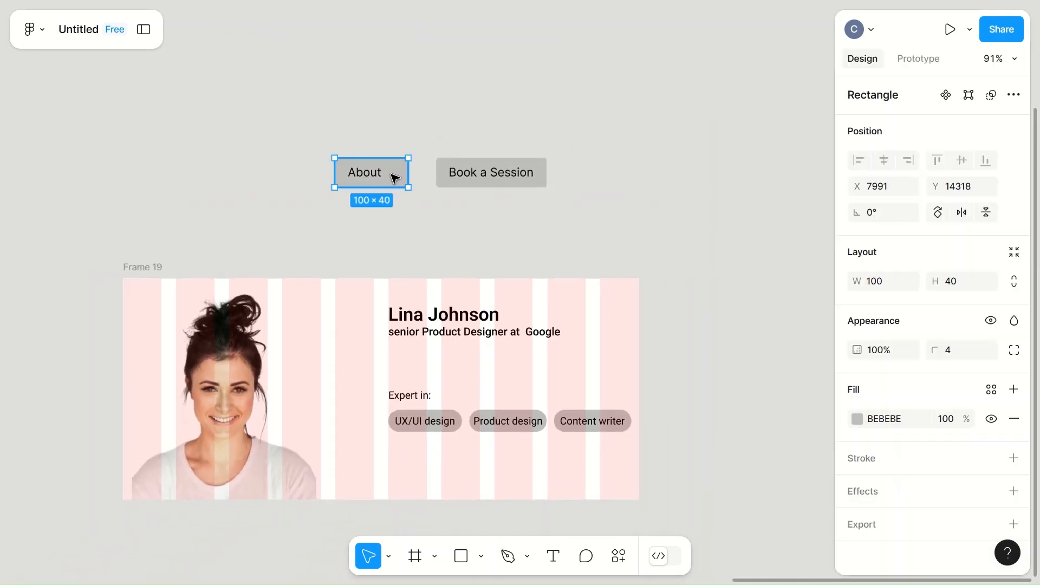
pyautogui.keyDown('shift'); pyautogui.click(360, 172); pyautogui.keyUp('shift')
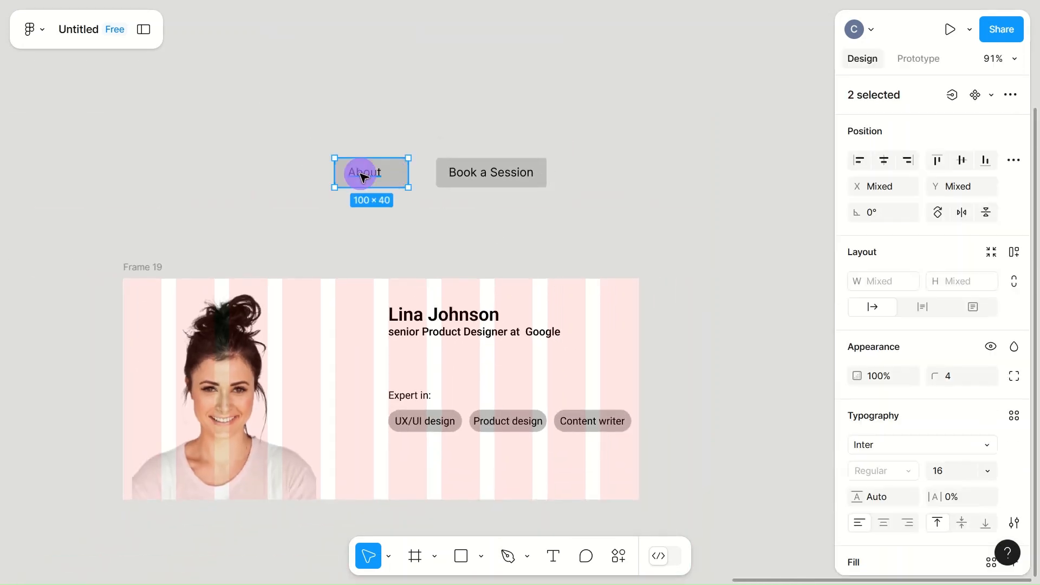
pyautogui.keyDown('shift'); pyautogui.click(503, 176); pyautogui.keyUp('shift')
pyautogui.keyDown('shift'); pyautogui.click(544, 174); pyautogui.keyUp('shift')
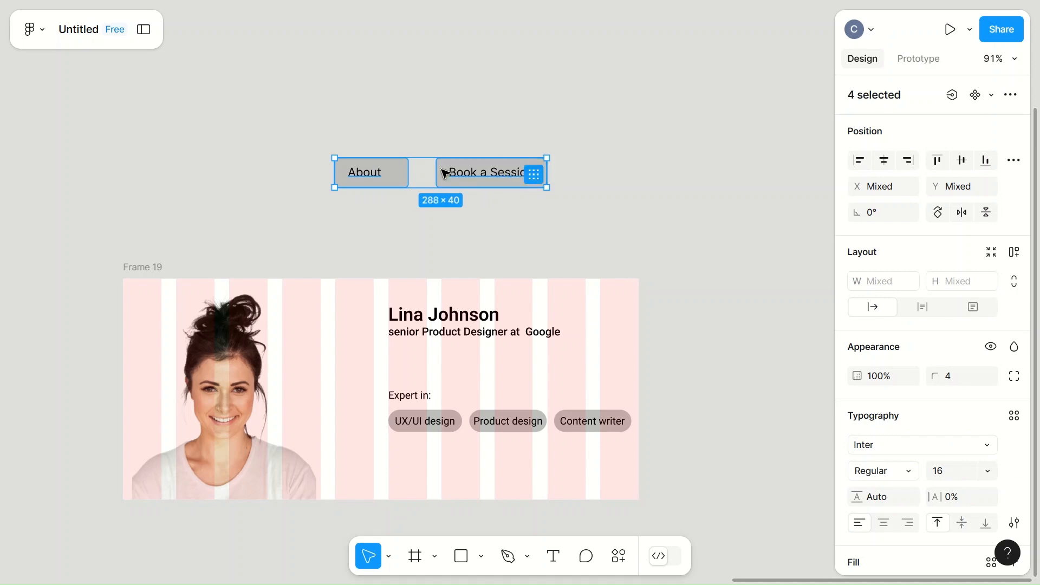
pyautogui.click(417, 172)
pyautogui.moveTo(417, 172); pyautogui.dragTo(473, 468)
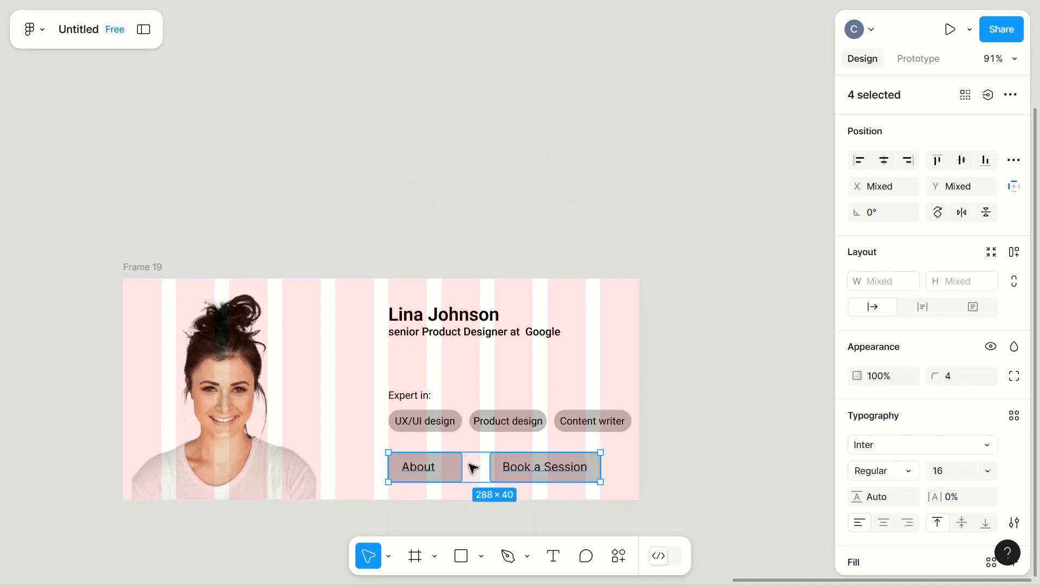
pyautogui.scroll(5, 471, 466)
pyautogui.scroll(-2, 471, 466)
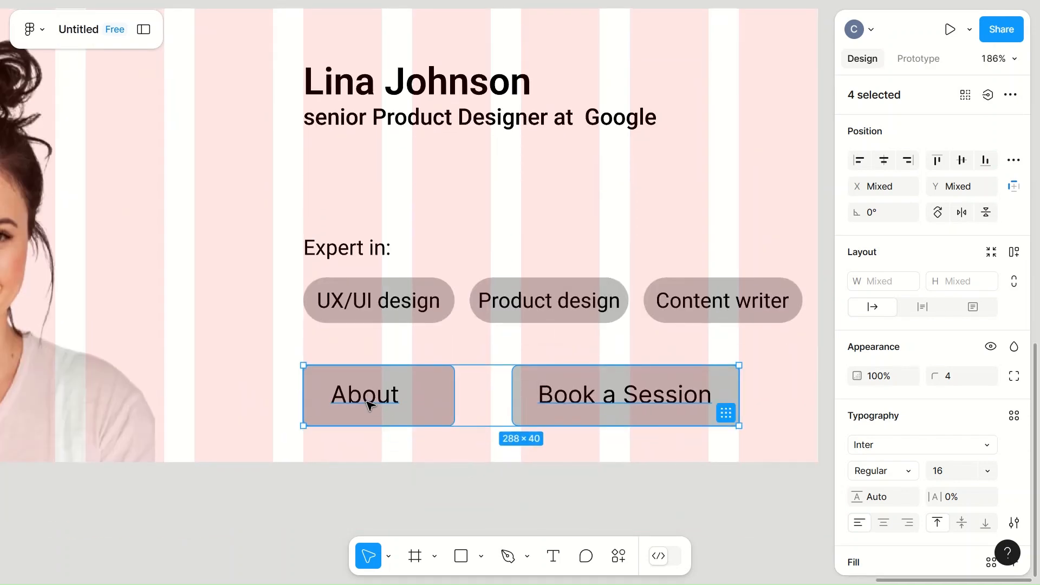
# Set the font size of the About and Book a Session button texts to 14
pyautogui.doubleClick(368, 401)
pyautogui.keyDown('shift'); pyautogui.click(634, 400); pyautogui.keyUp('shift')
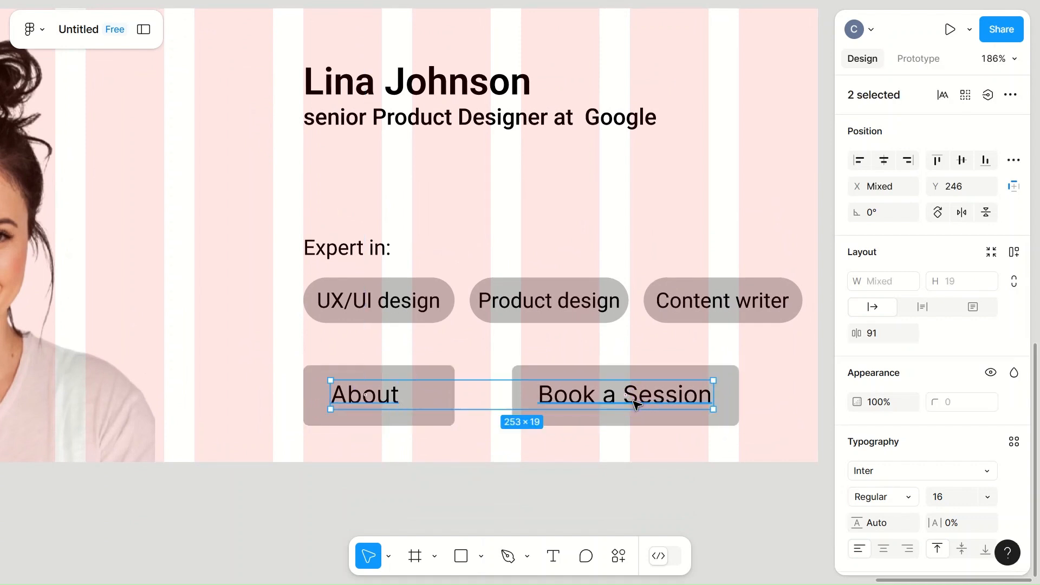
pyautogui.click(953, 497)
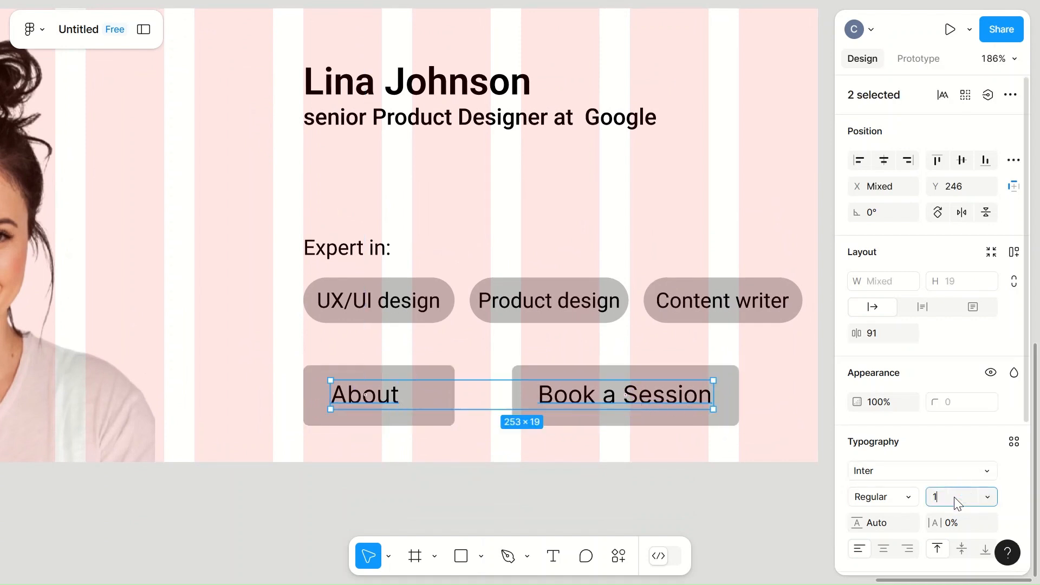
pyautogui.write('4')
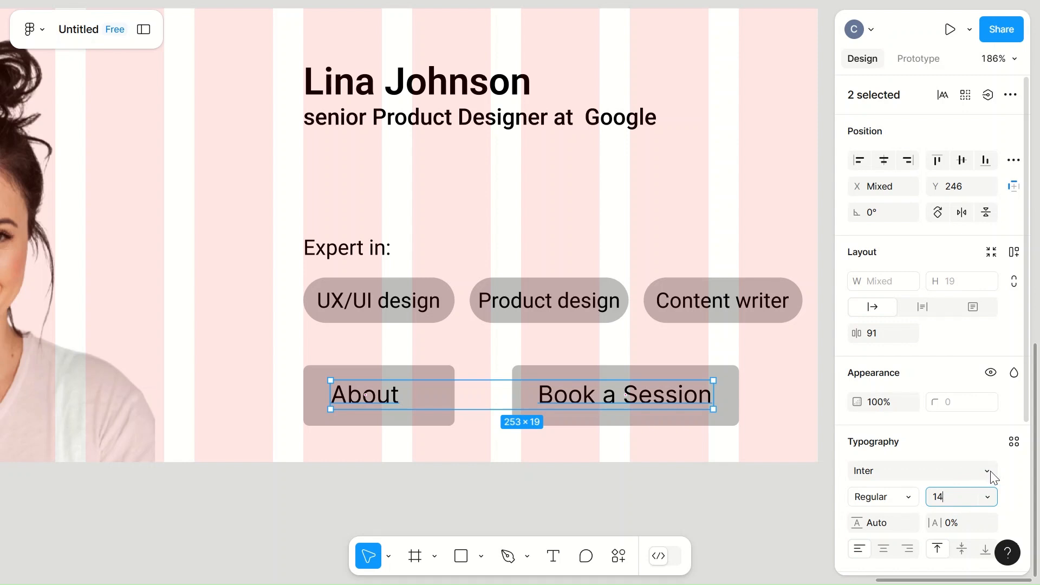
pyautogui.click(708, 462)
# Change the font of the About and Book a Session button texts to Roboto
pyautogui.doubleClick(377, 406)
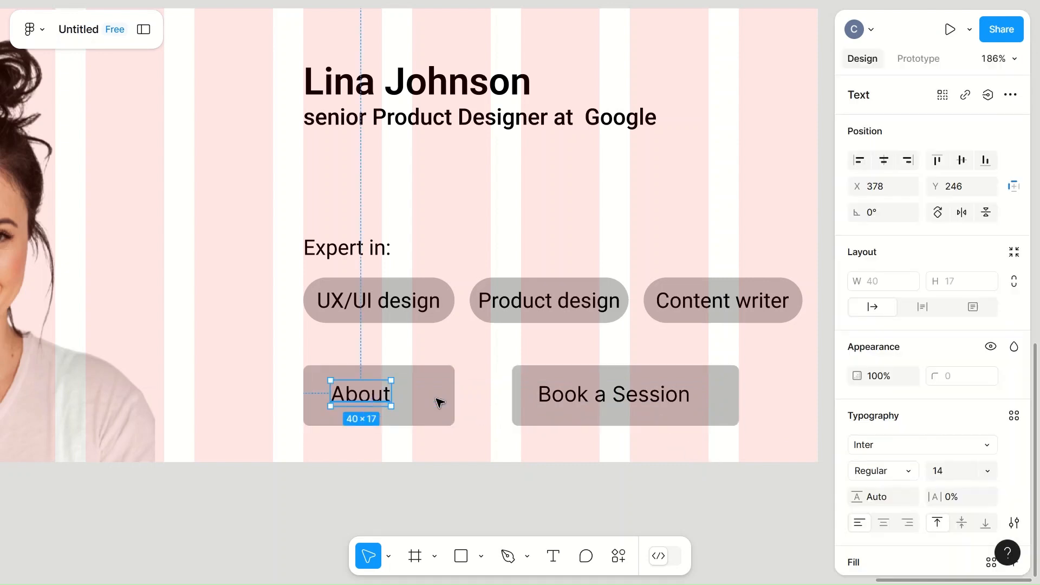
pyautogui.keyDown('shift'); pyautogui.click(575, 399); pyautogui.keyUp('shift')
pyautogui.click(915, 472)
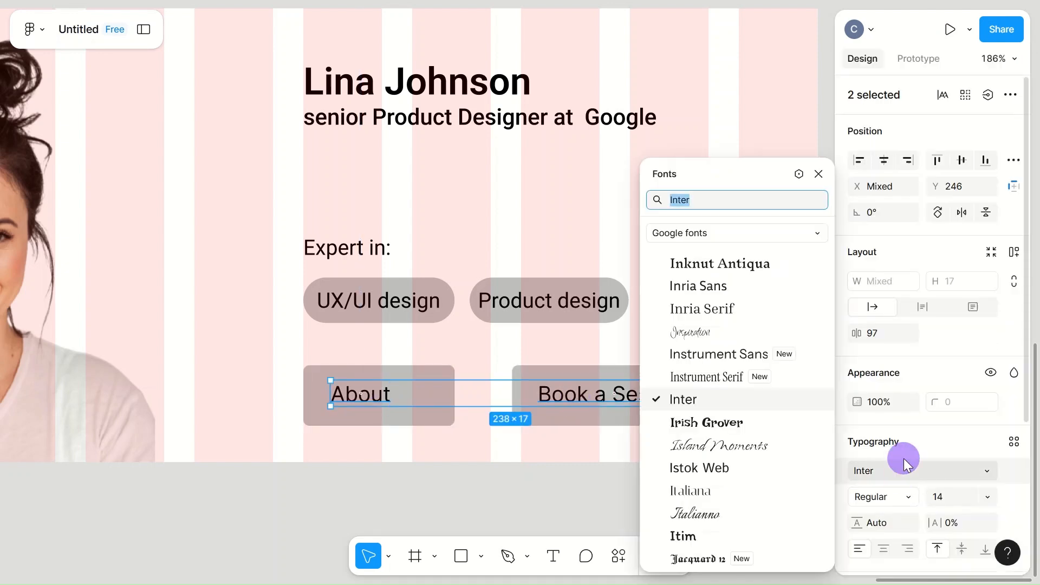
pyautogui.write('ro')
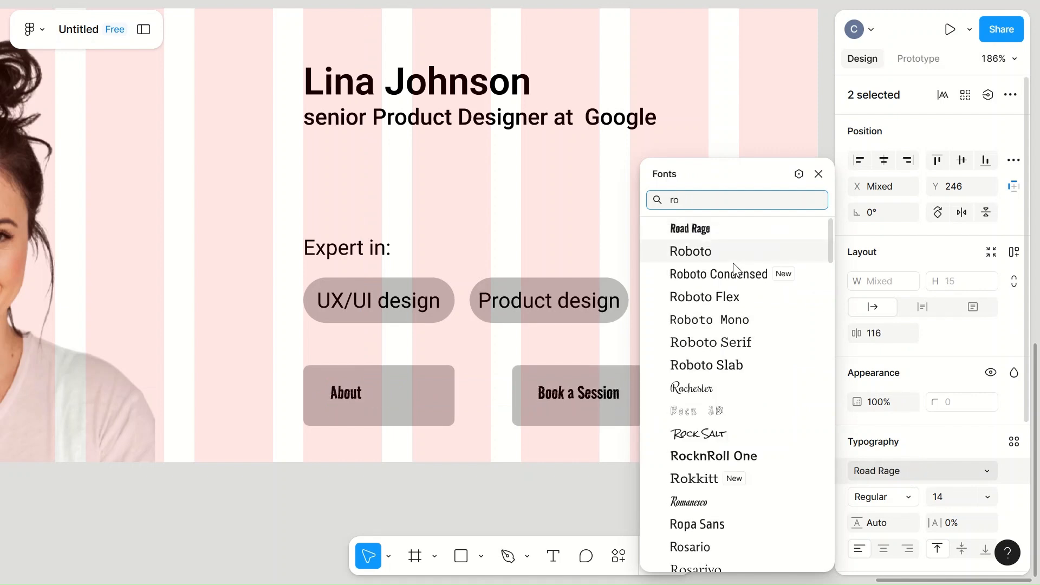
pyautogui.click(733, 261)
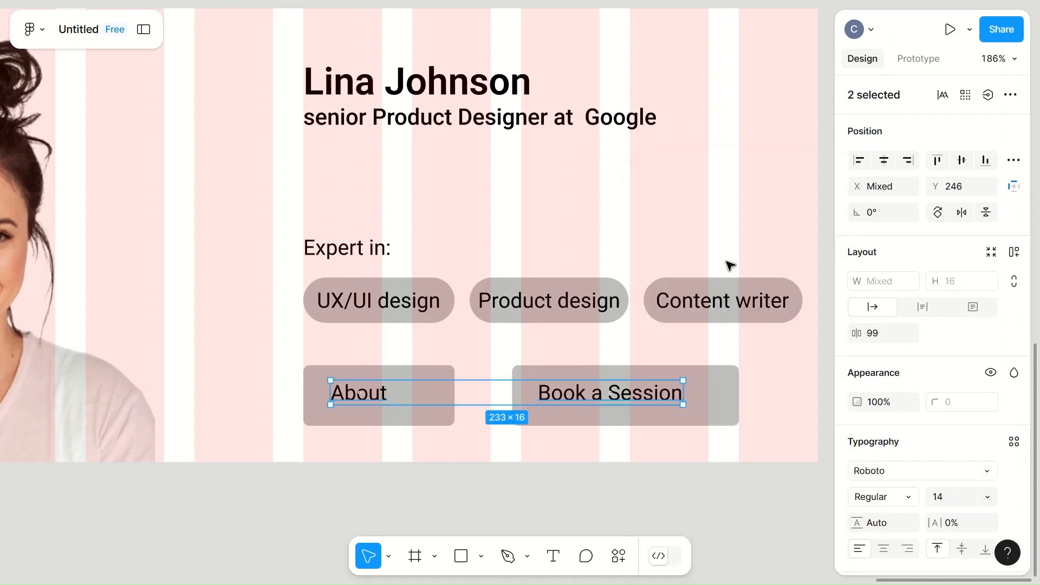
# Set the height of both button rectangles, About and Book a Session, to 35
pyautogui.click(420, 374)
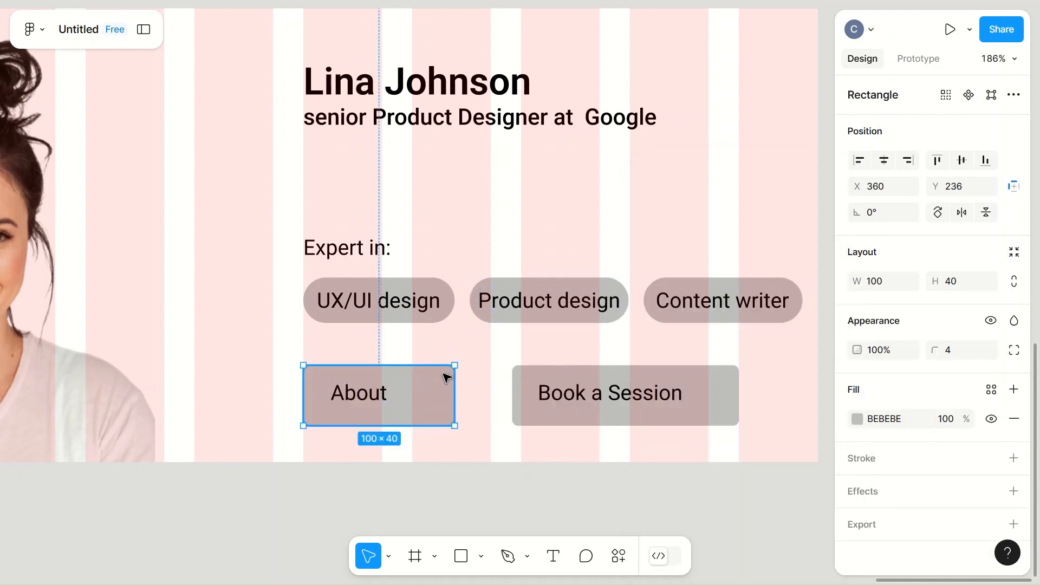
pyautogui.click(951, 282)
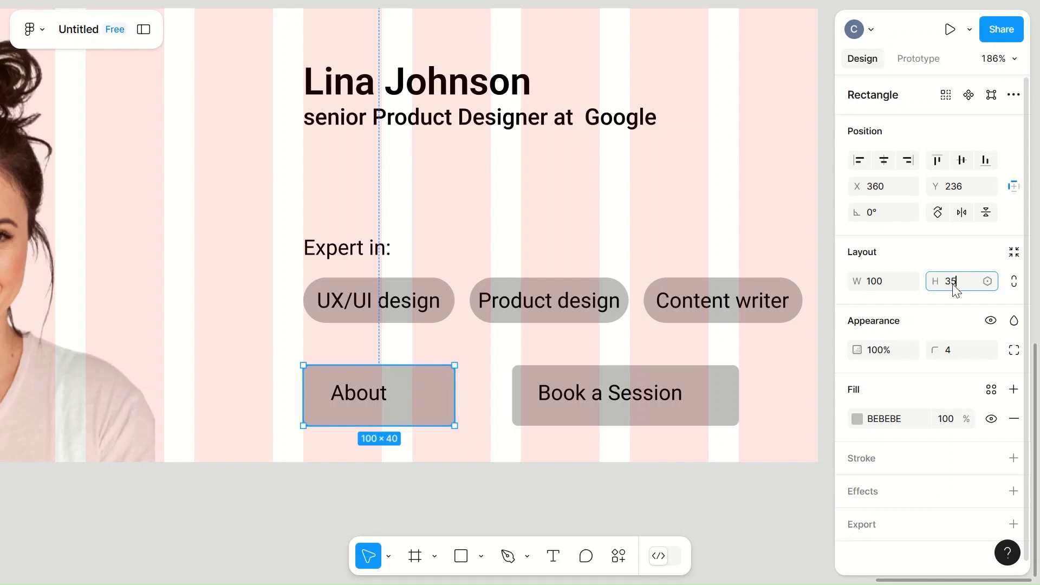
pyautogui.write('35')
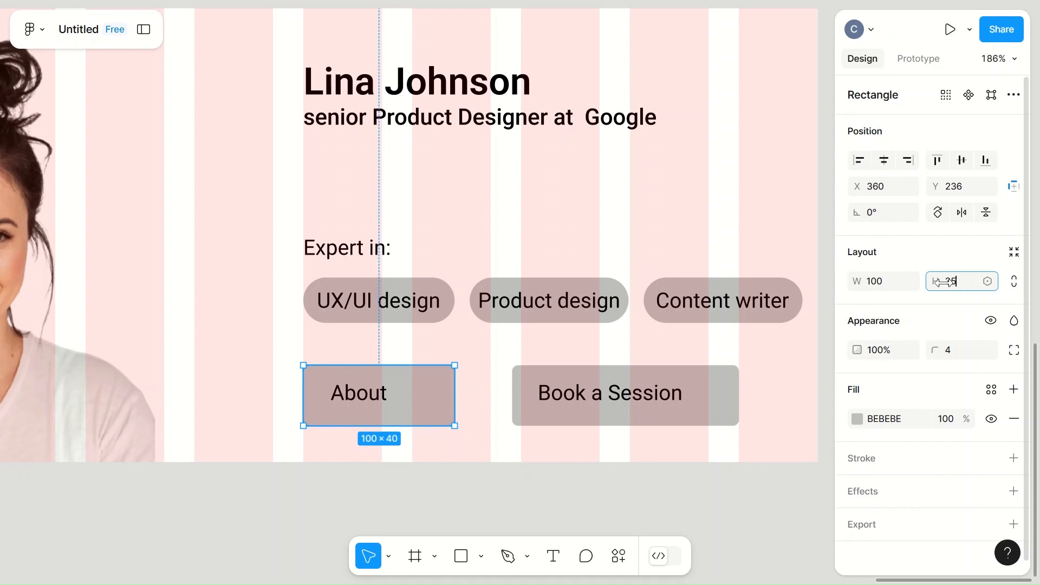
pyautogui.click(717, 394)
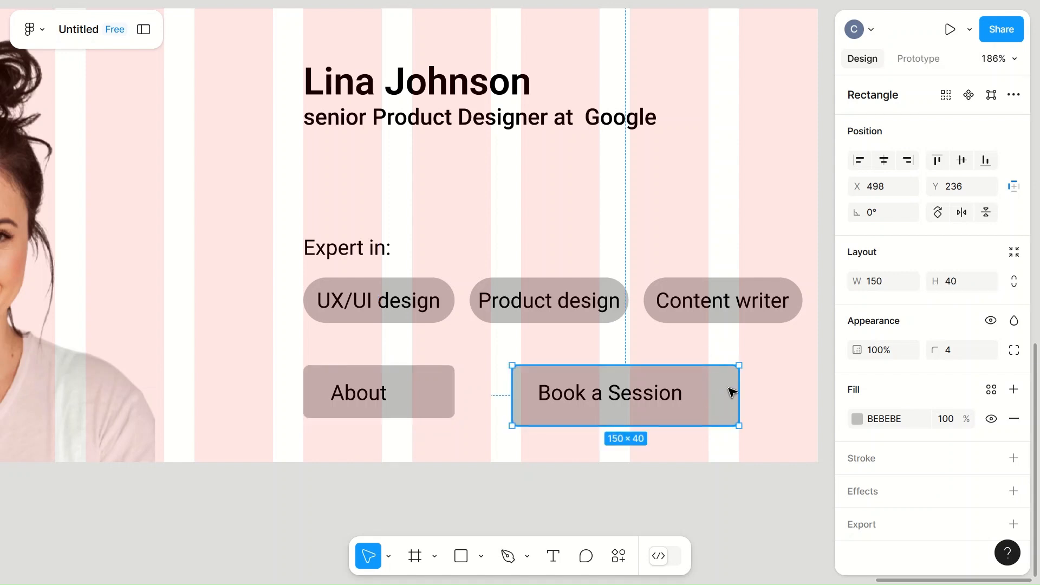
pyautogui.click(958, 280)
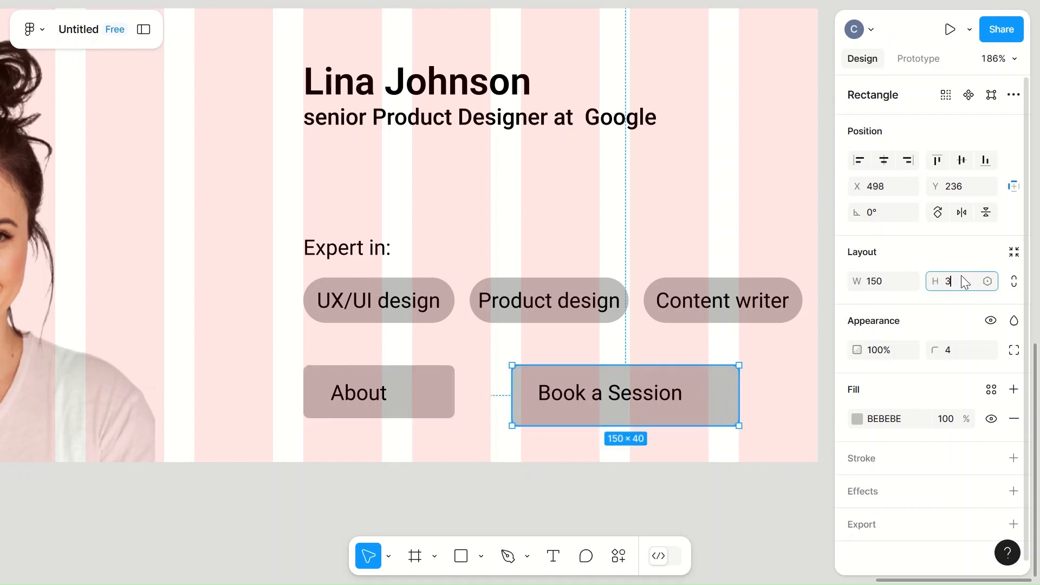
pyautogui.write('35')
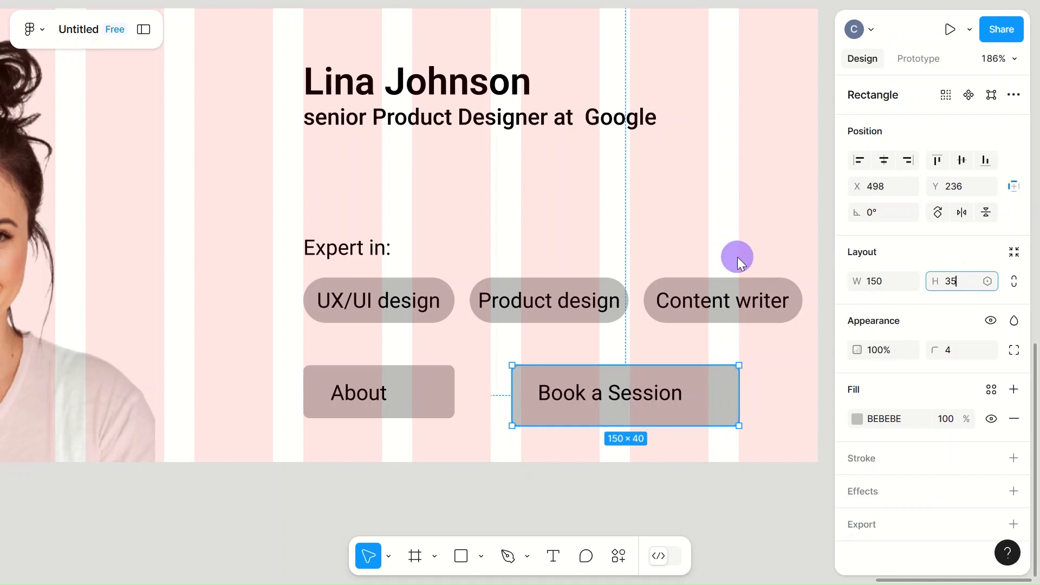
pyautogui.click(739, 260)
# Combine the About text and its rectangle into one auto-layout button
pyautogui.hscroll(4, 740, 260)
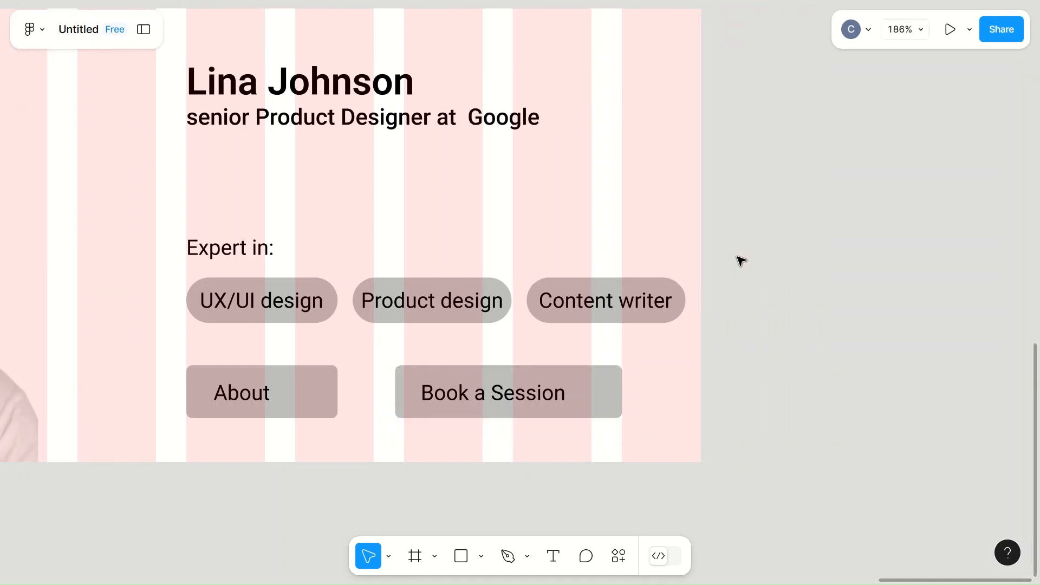
pyautogui.click(249, 393)
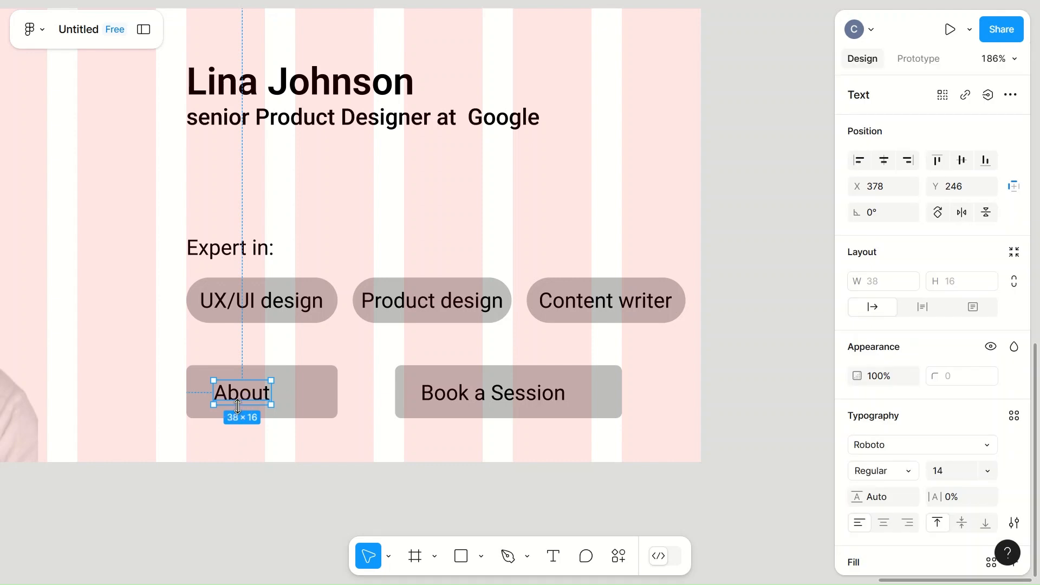
pyautogui.keyDown('shift'); pyautogui.click(292, 402); pyautogui.keyUp('shift')
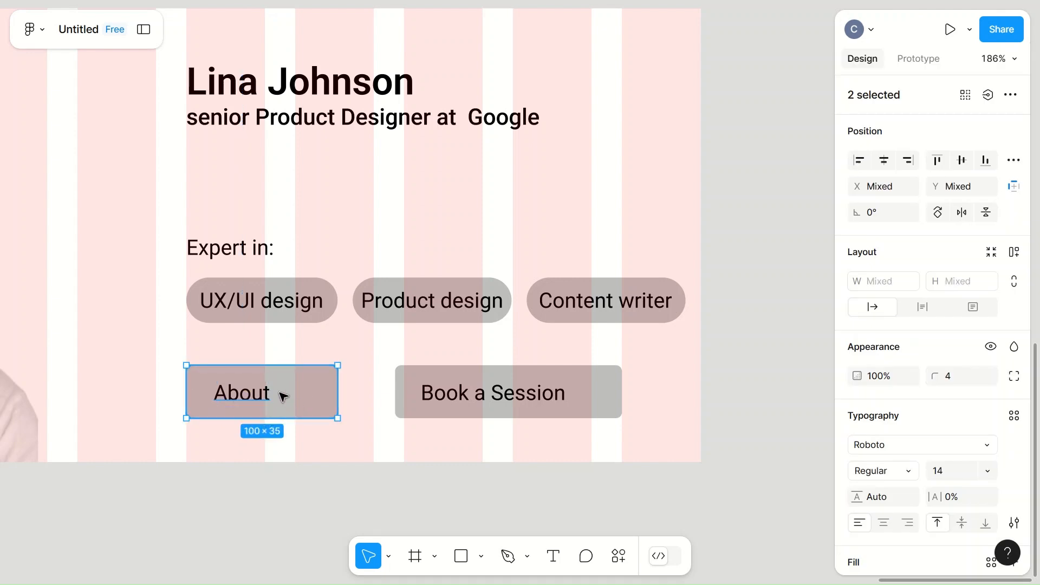
pyautogui.rightClick(283, 396)
pyautogui.click(400, 345)
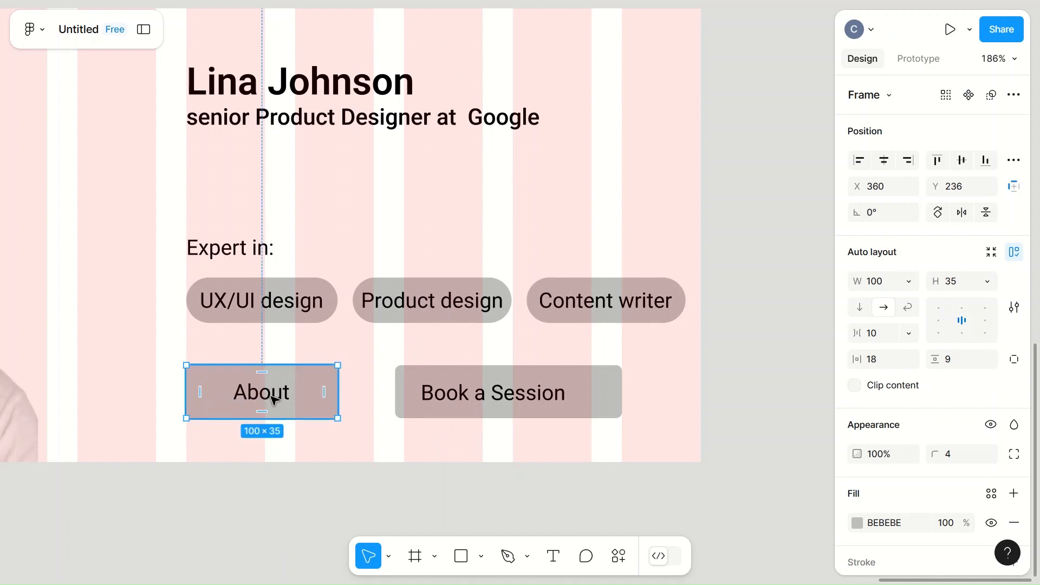
# Combine the Book a Session text and its rectangle into one auto-layout button
pyautogui.click(476, 398)
pyautogui.keyDown('shift'); pyautogui.click(603, 393); pyautogui.keyUp('shift')
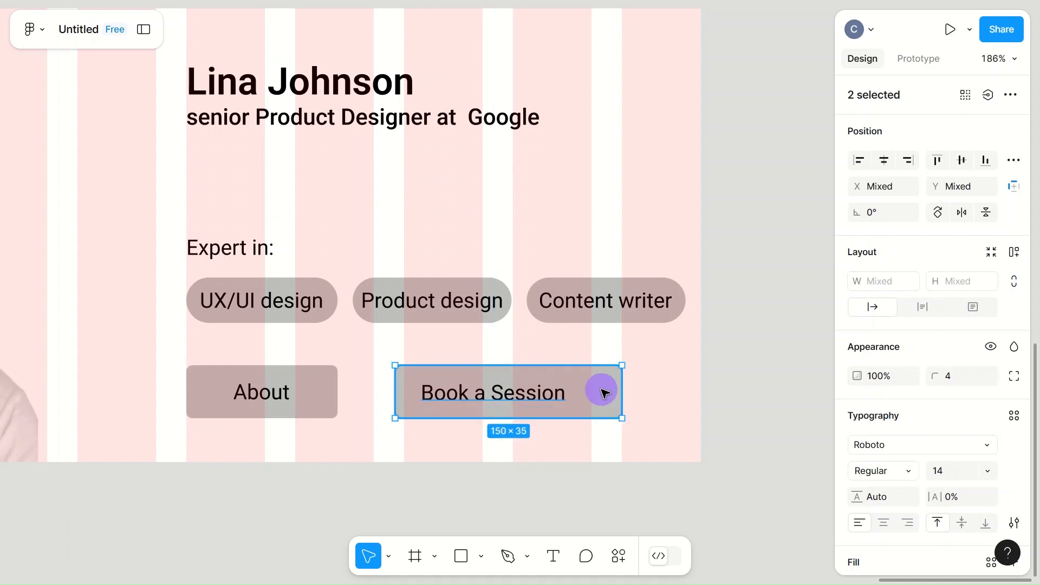
pyautogui.rightClick(550, 385)
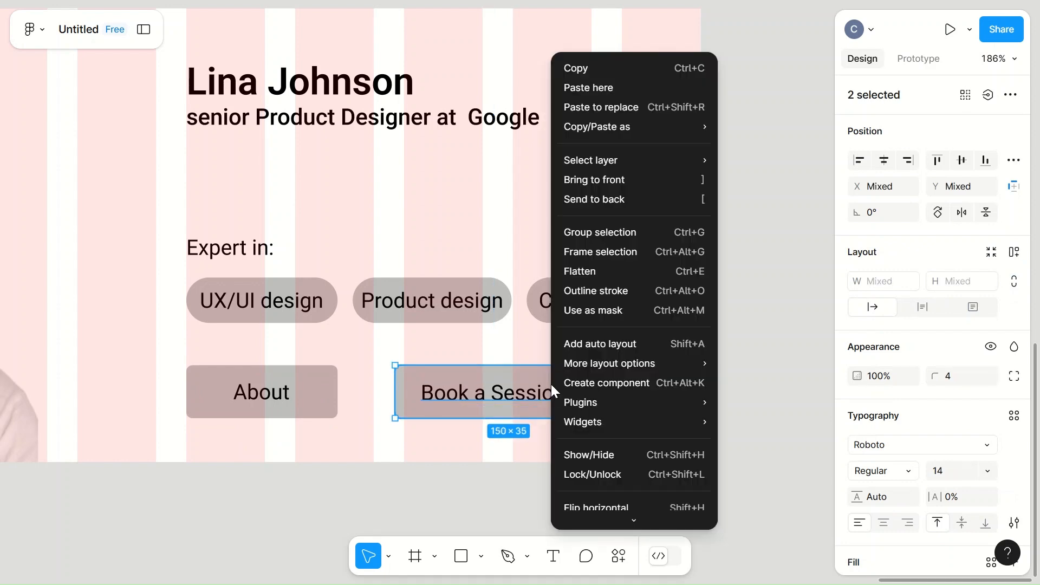
pyautogui.click(608, 344)
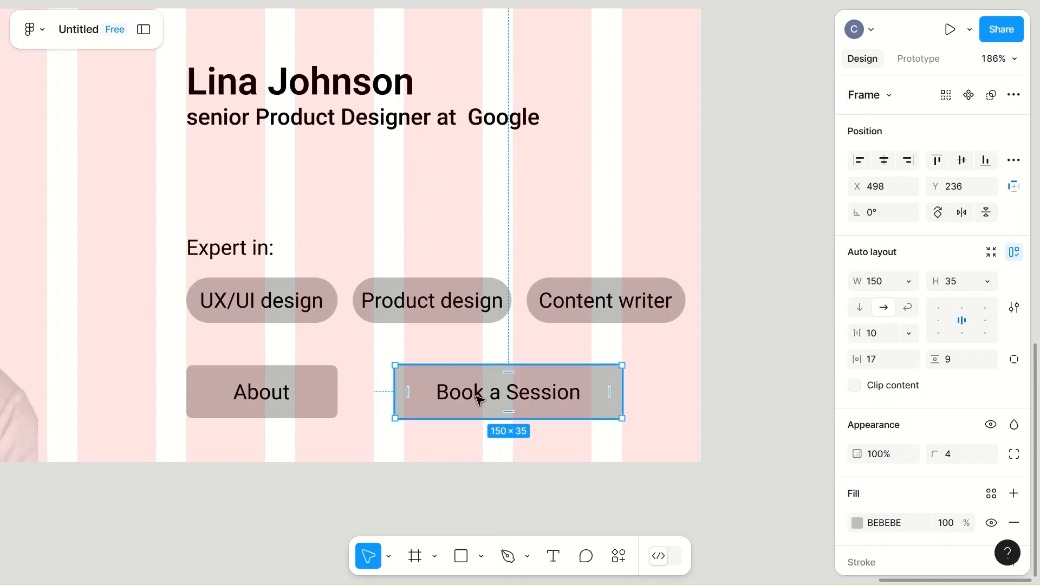
pyautogui.click(367, 390)
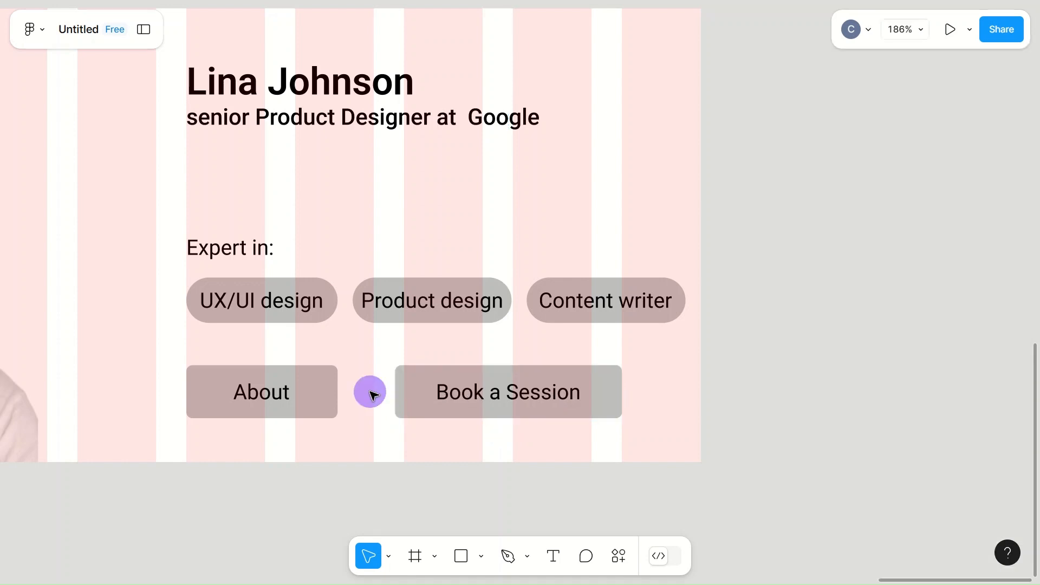
pyautogui.click(269, 391)
pyautogui.moveTo(204, 382)
pyautogui.mouseDown()
pyautogui.moveTo(225, 383)
pyautogui.moveTo(214, 385)
pyautogui.mouseUp()
pyautogui.hotkey('ctrl', 'z')
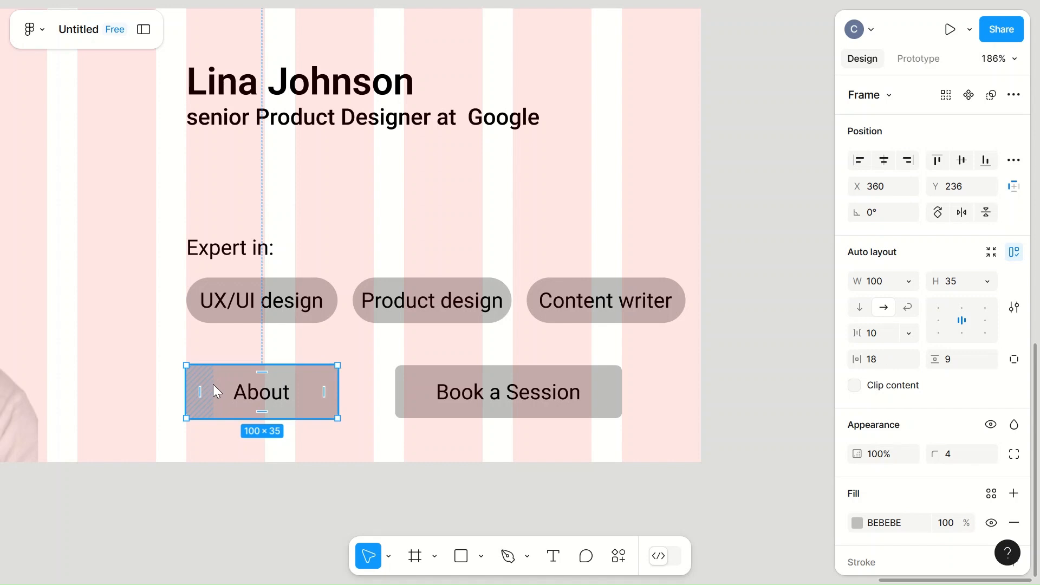
pyautogui.hotkey('ctrl', 'z')
pyautogui.click(307, 347)
pyautogui.click(325, 392)
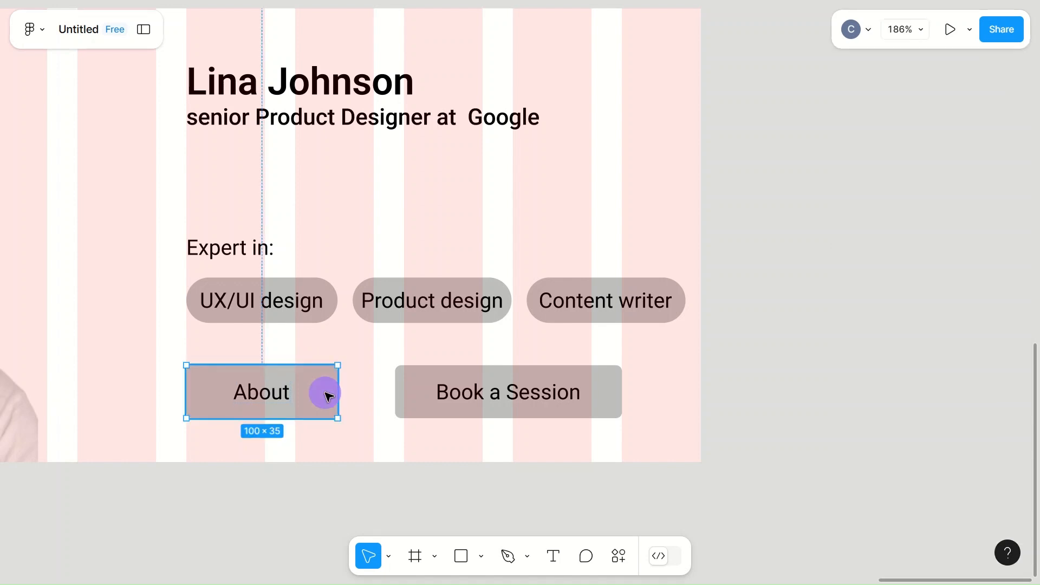
pyautogui.moveTo(307, 390); pyautogui.dragTo(308, 391)
# Shift the Book a Session button away from the About button to X 504, keeping Y 236
pyautogui.click(441, 391)
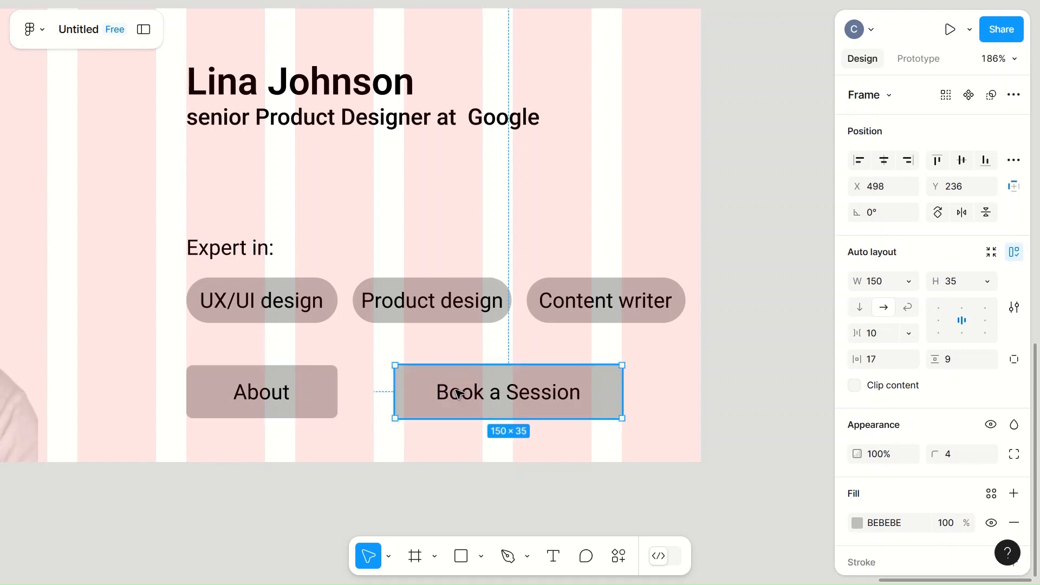
pyautogui.moveTo(426, 386)
pyautogui.mouseDown()
pyautogui.moveTo(442, 386)
pyautogui.moveTo(431, 386)
pyautogui.mouseUp()
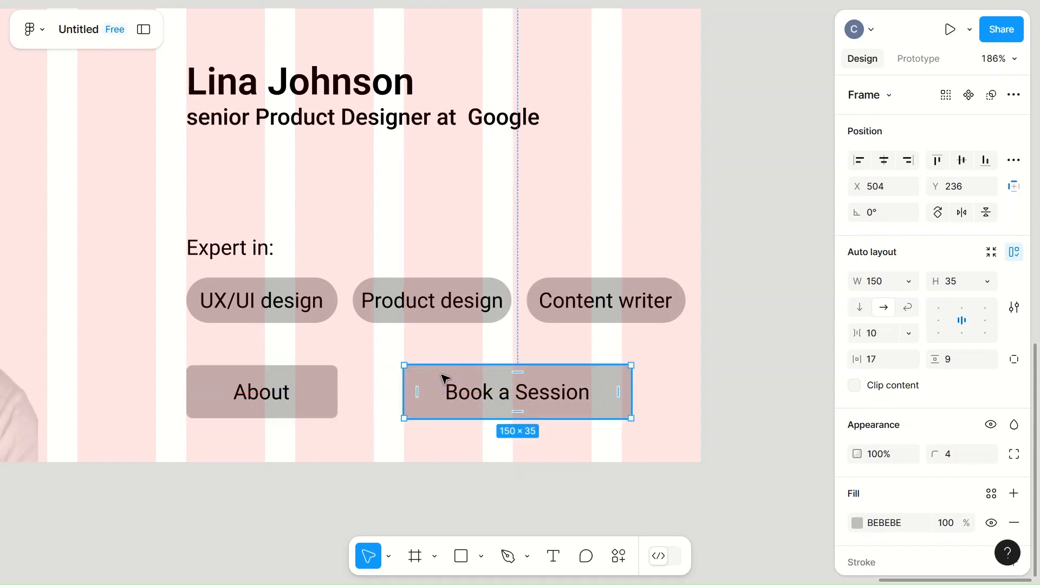
pyautogui.click(517, 337)
pyautogui.scroll(-5, 518, 339)
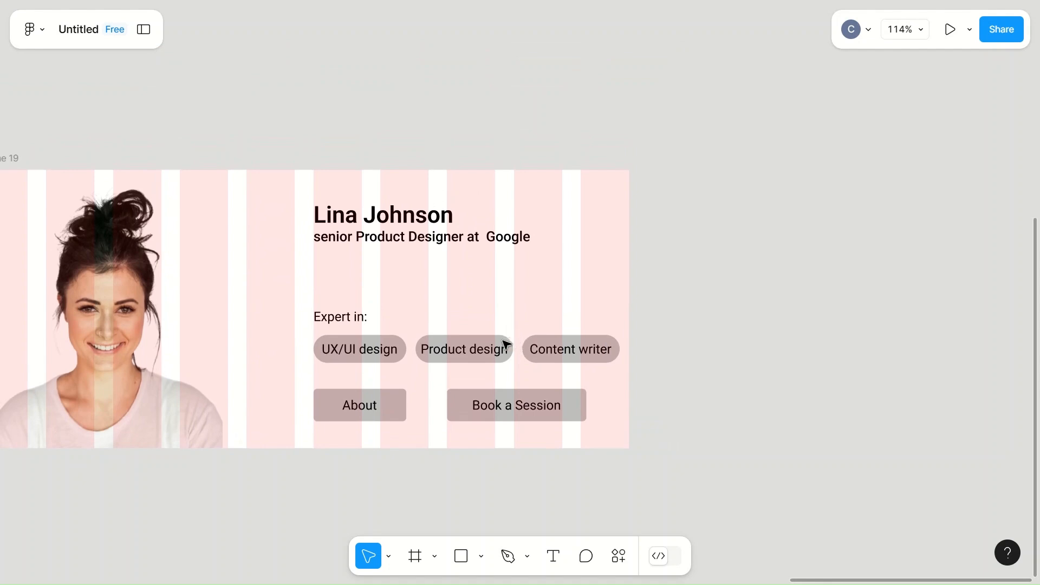
pyautogui.click(470, 407)
pyautogui.click(456, 405)
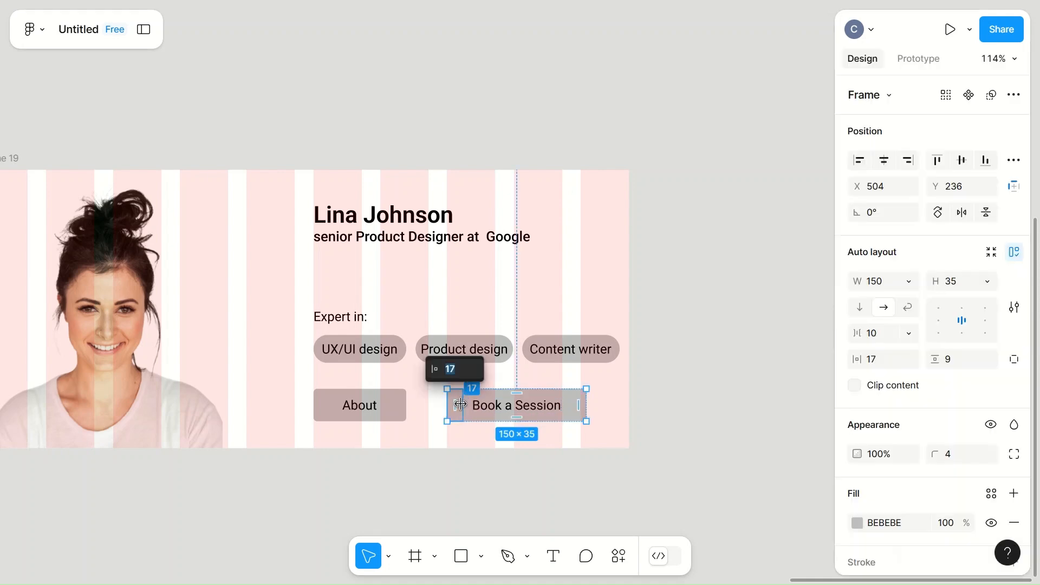
pyautogui.click(613, 417)
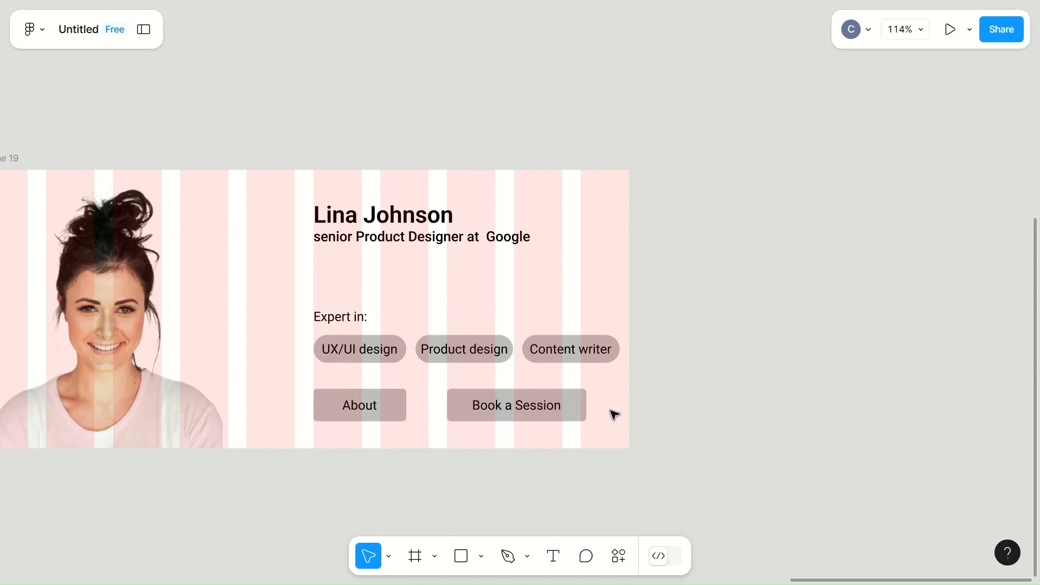
pyautogui.click(577, 400)
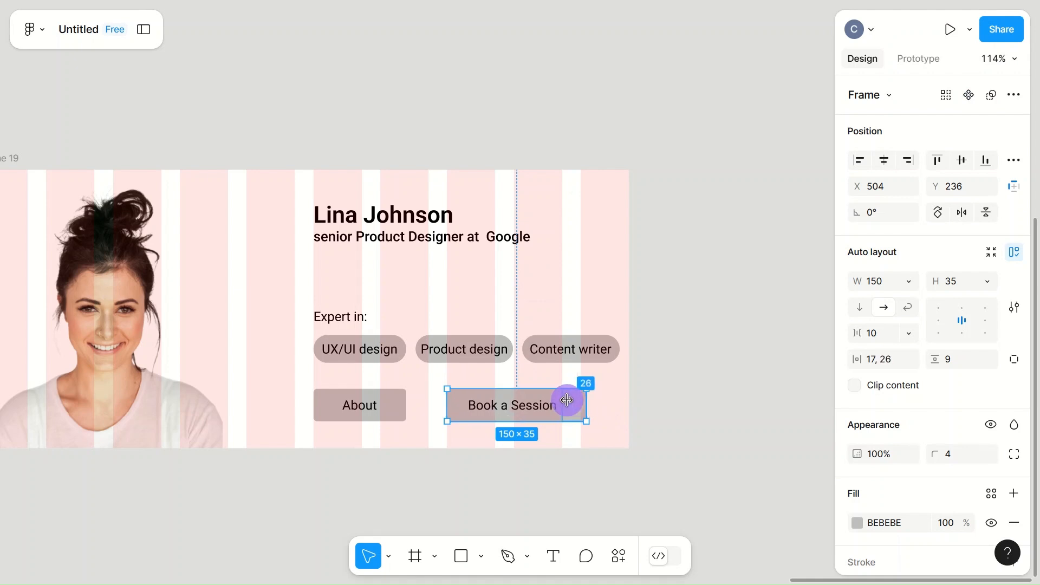
pyautogui.click(568, 403)
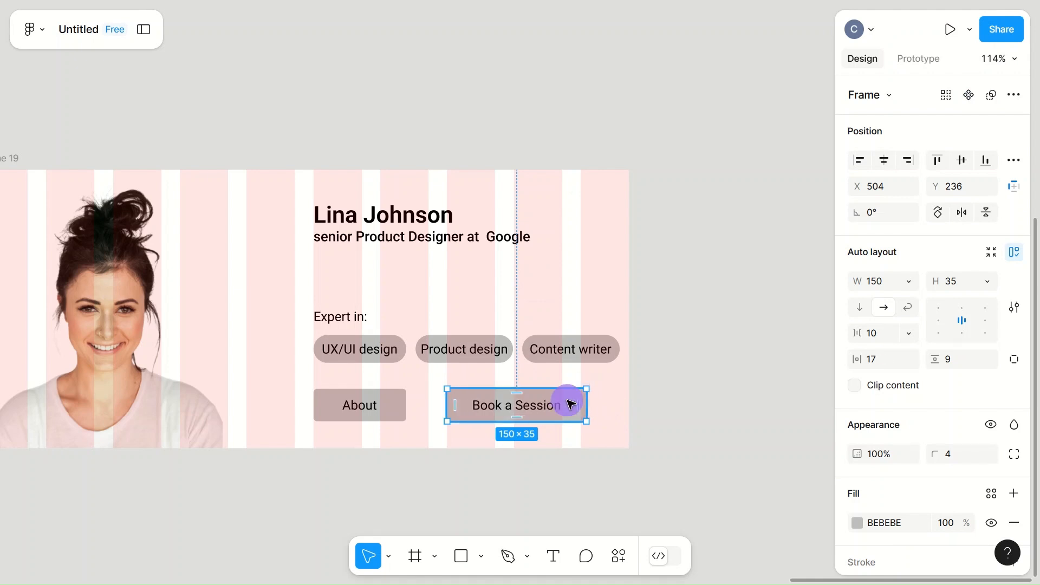
pyautogui.click(615, 418)
# Move the Book a Session button closer to the About button, to X 484, Y 236
pyautogui.click(565, 406)
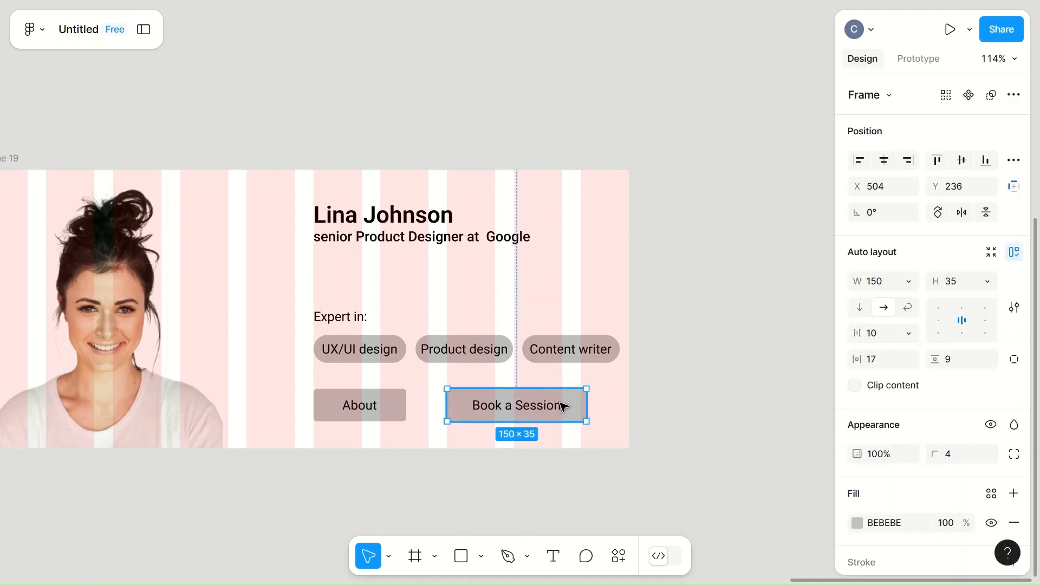
pyautogui.moveTo(559, 404)
pyautogui.mouseDown()
pyautogui.moveTo(531, 404)
pyautogui.moveTo(542, 405)
pyautogui.mouseUp()
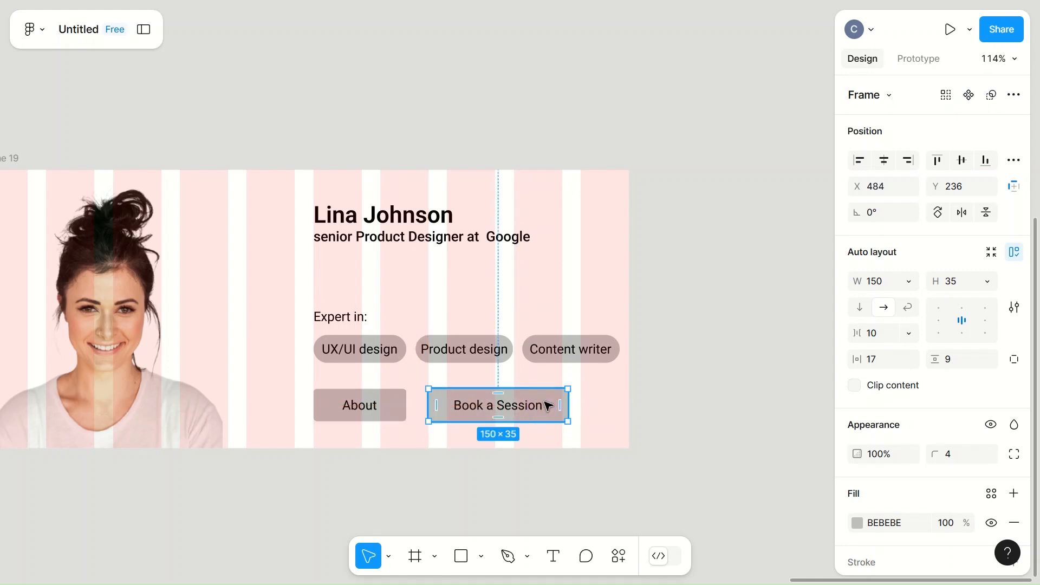
pyautogui.click(603, 404)
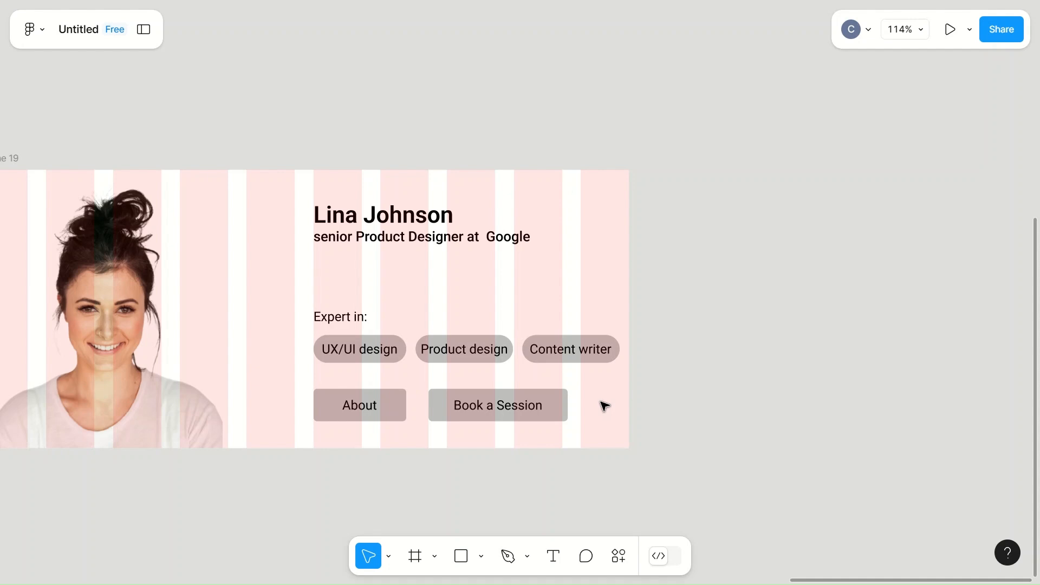
# Remove the column layout grid from the 700 × 300 profile card frame
pyautogui.hscroll(-3, 604, 405)
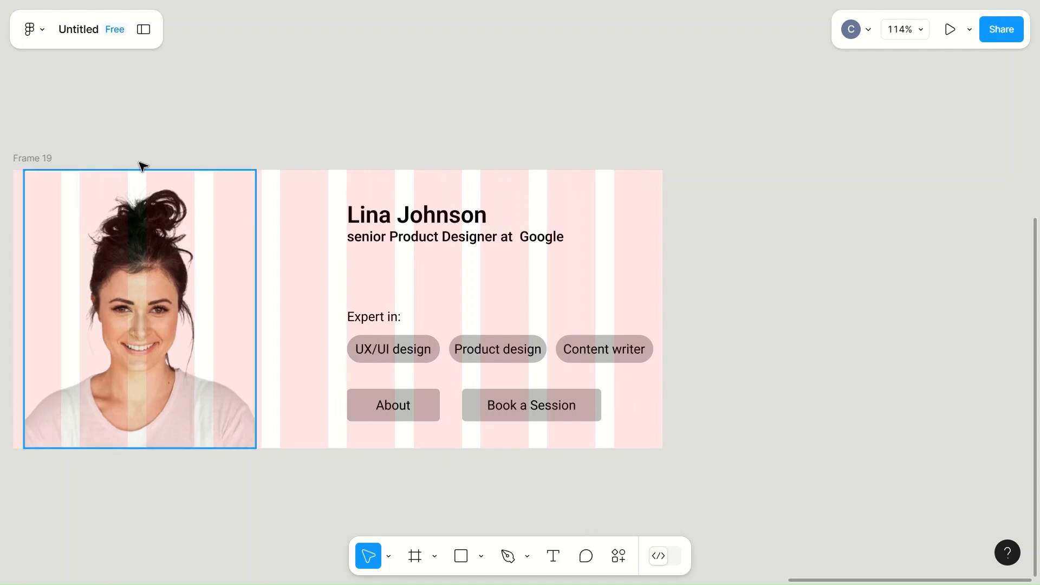
pyautogui.click(41, 157)
pyautogui.scroll(-5, 931, 353)
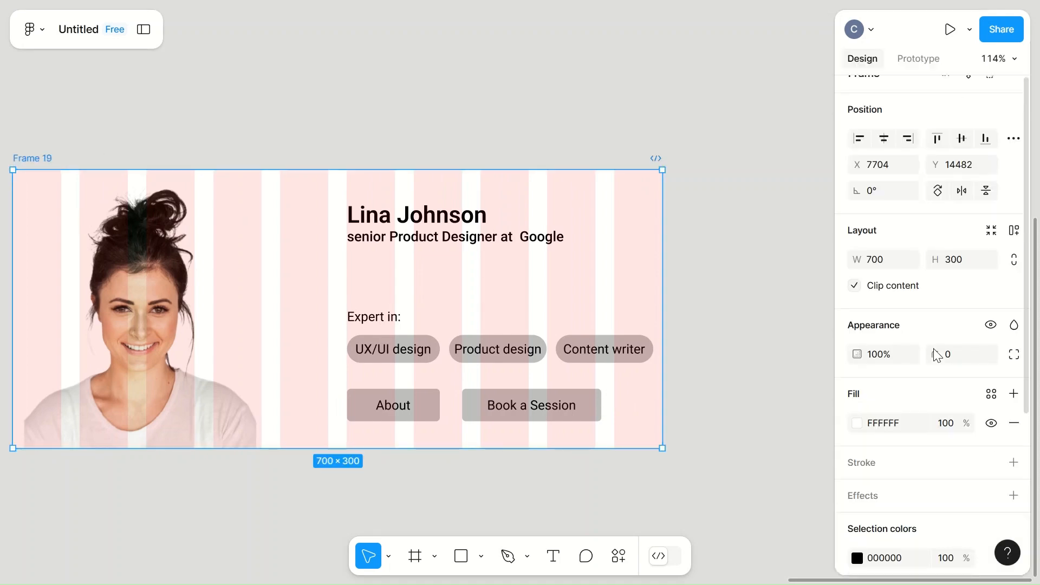
pyautogui.click(1014, 477)
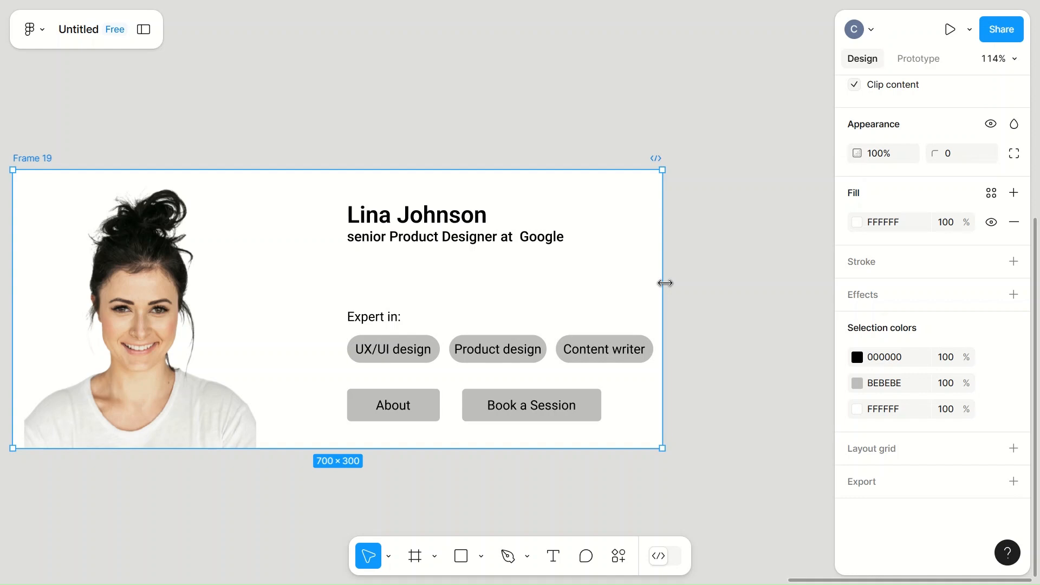
pyautogui.click(367, 353)
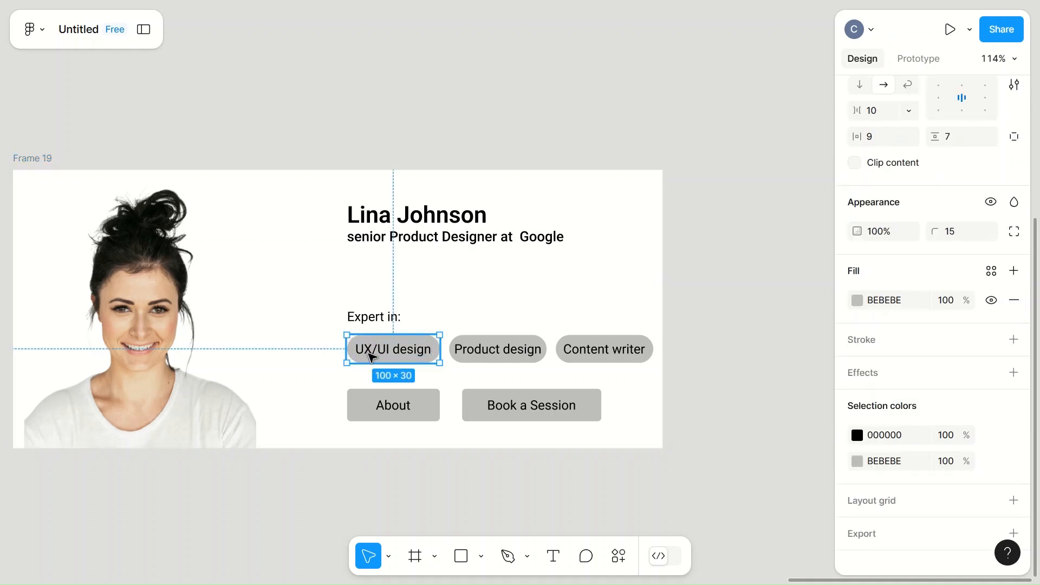
pyautogui.click(490, 314)
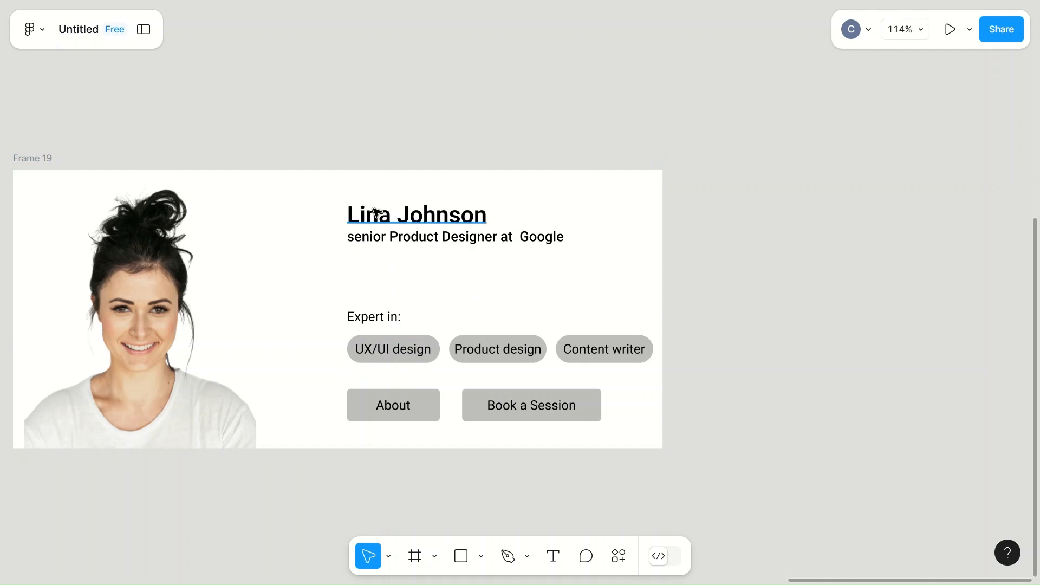
# Draw an ellipse about 167 × 123 on the empty canvas beside the card and resize it to 100 × 100
pyautogui.hscroll(-3, 259, 301)
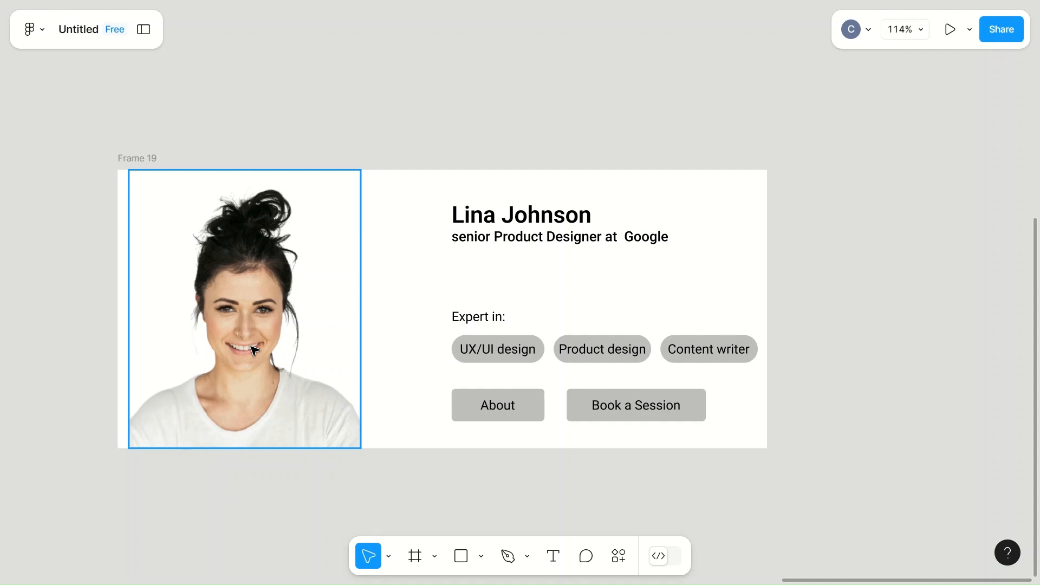
pyautogui.scroll(-5, 255, 350)
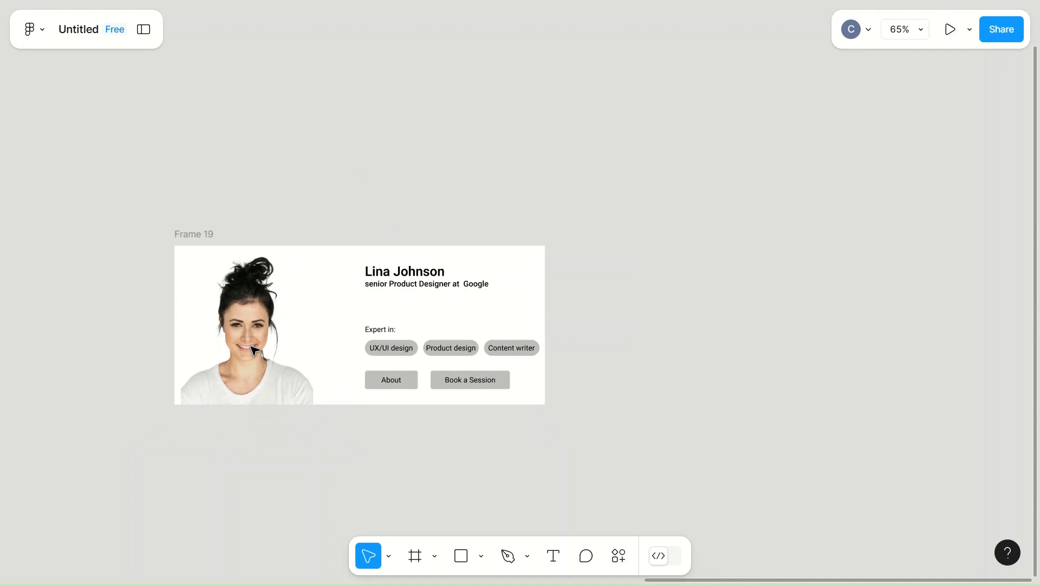
pyautogui.press('o')
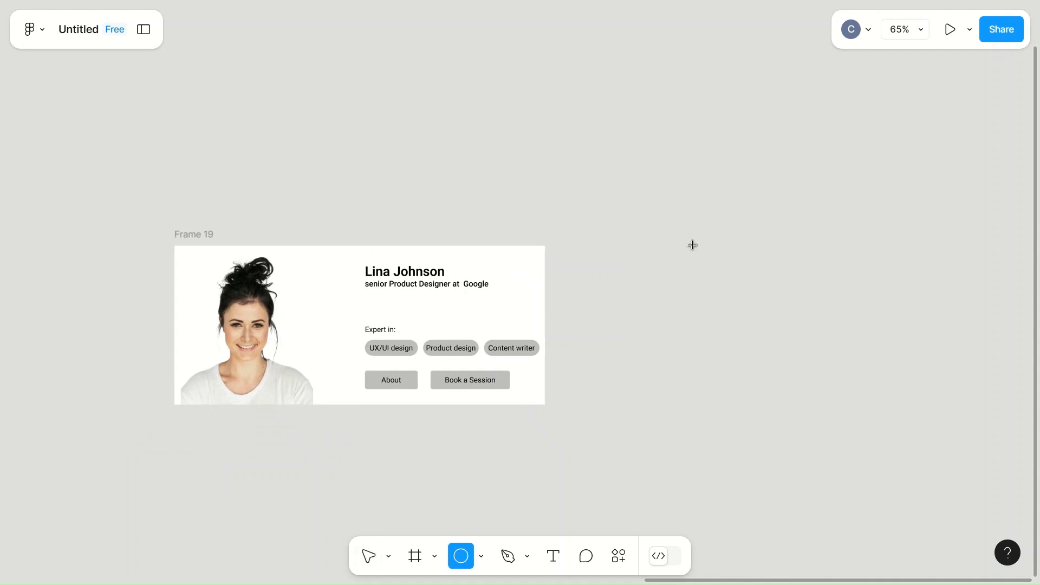
pyautogui.moveTo(633, 203); pyautogui.dragTo(722, 264)
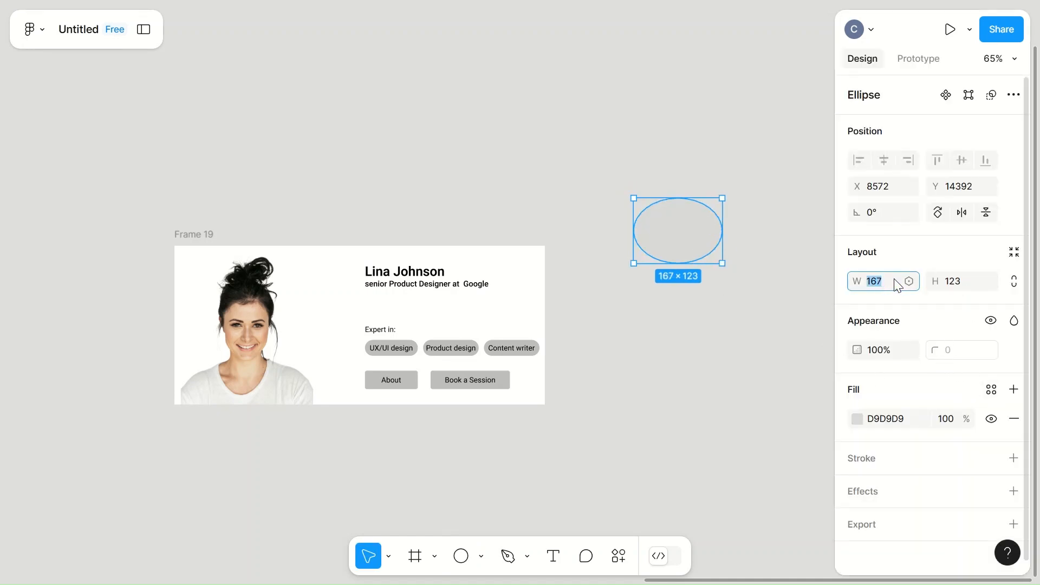
pyautogui.write('100')
pyautogui.click(960, 279)
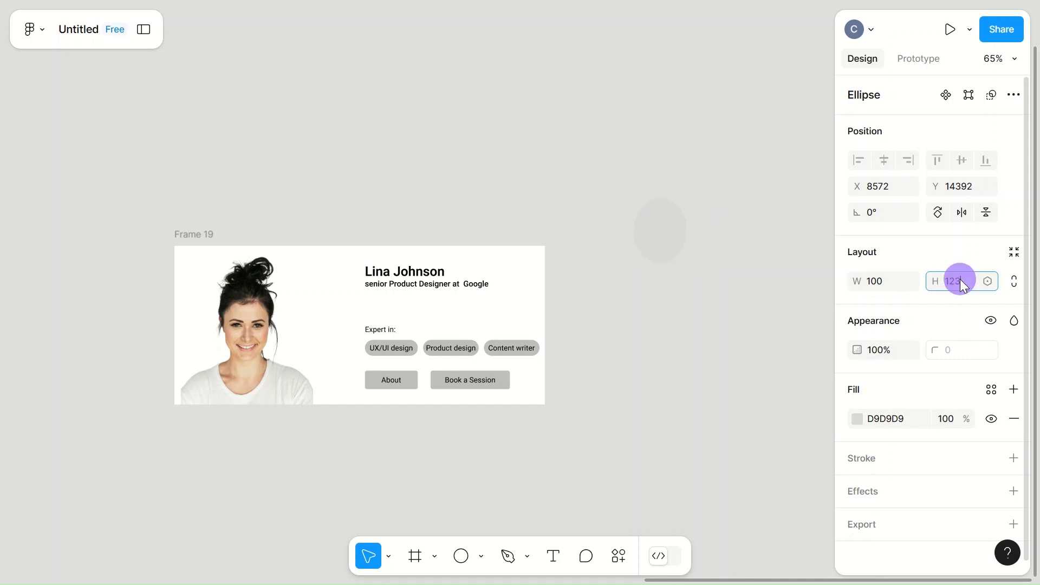
pyautogui.write('100')
pyautogui.press('Return')
pyautogui.click(655, 357)
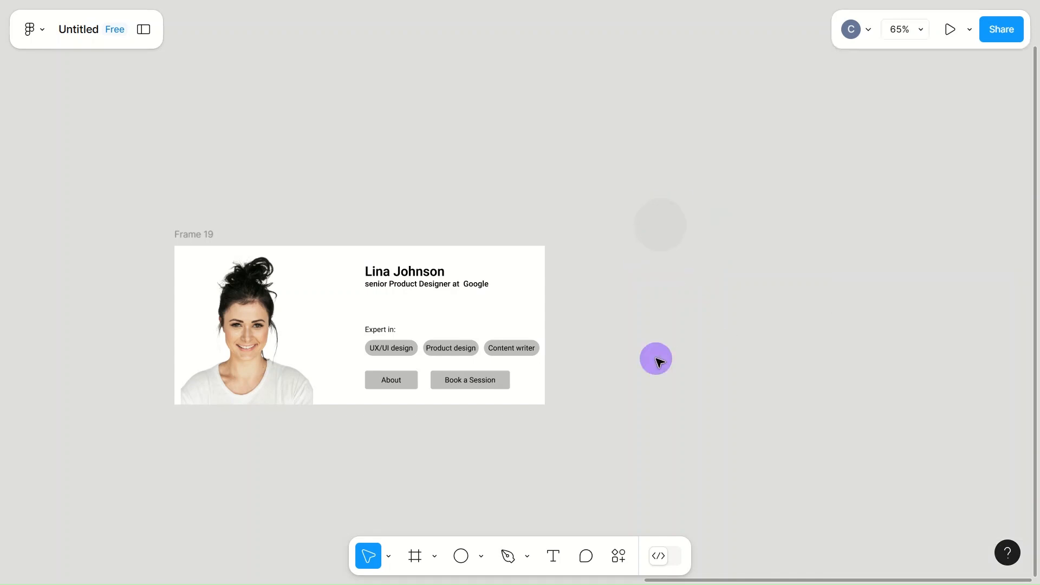
# Move the circle down beside the card's lower edge, to X 8524, Y 14732
pyautogui.click(662, 221)
pyautogui.moveTo(662, 221); pyautogui.dragTo(636, 405)
pyautogui.scroll(5, 636, 404)
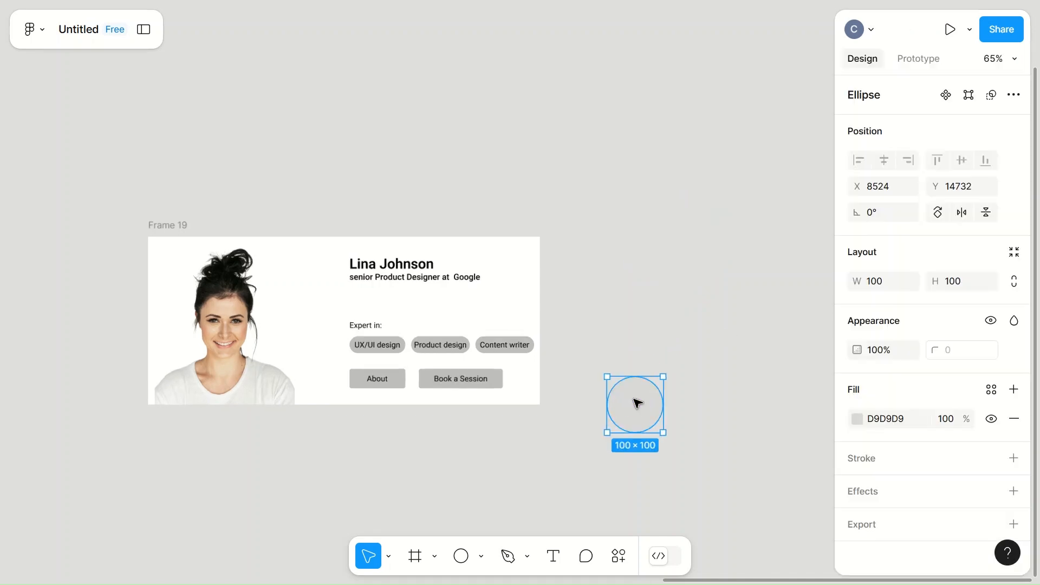
# Change the circle's solid fill to a radial gradient
pyautogui.click(856, 419)
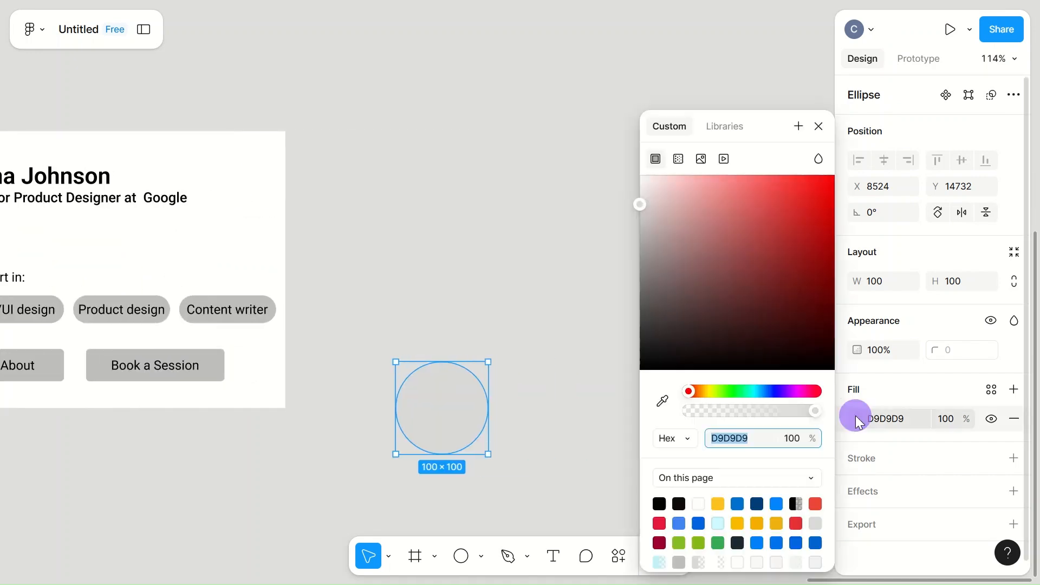
pyautogui.click(655, 159)
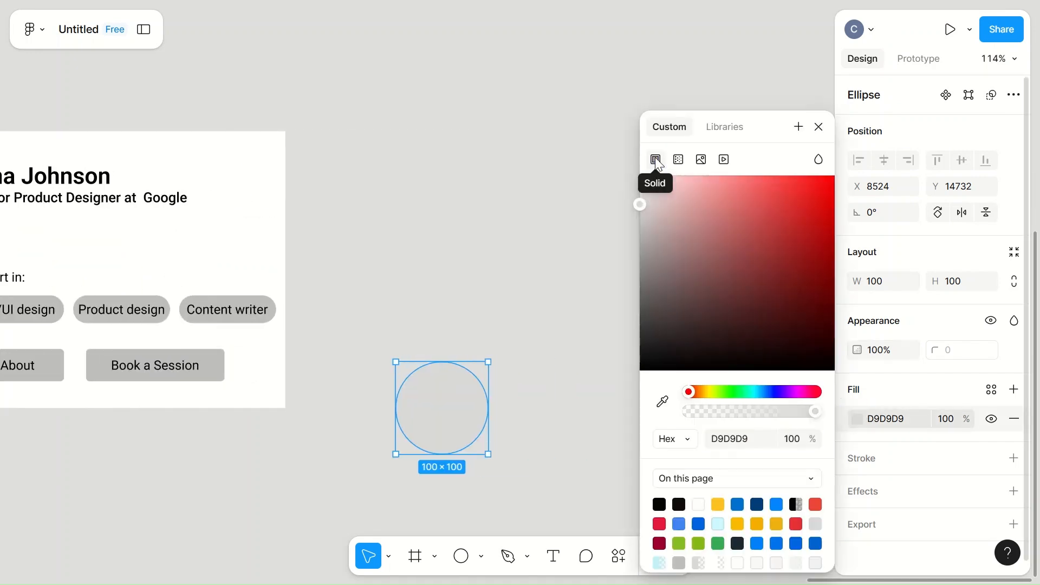
pyautogui.click(680, 161)
pyautogui.click(713, 194)
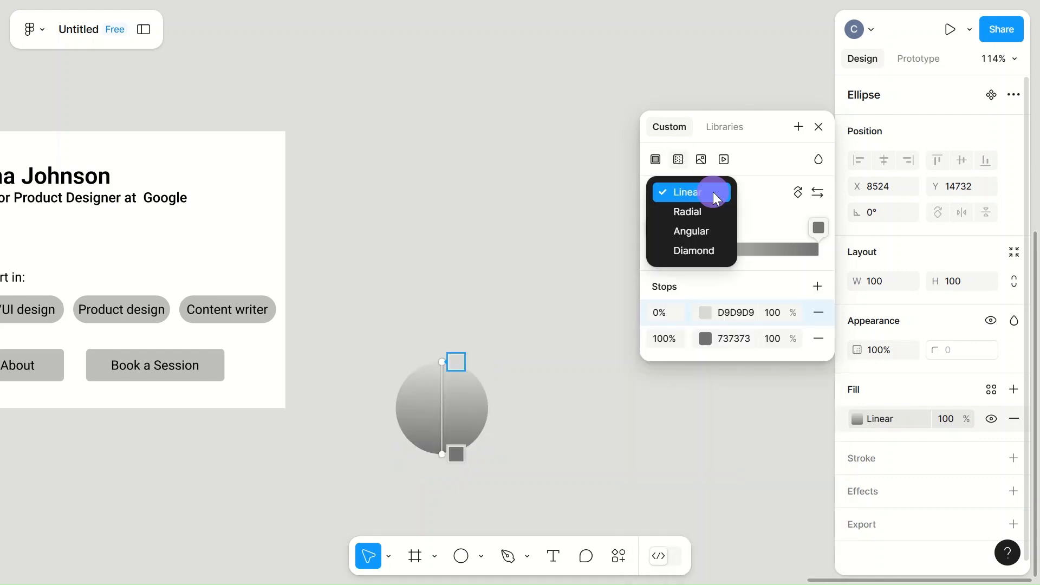
pyautogui.click(682, 213)
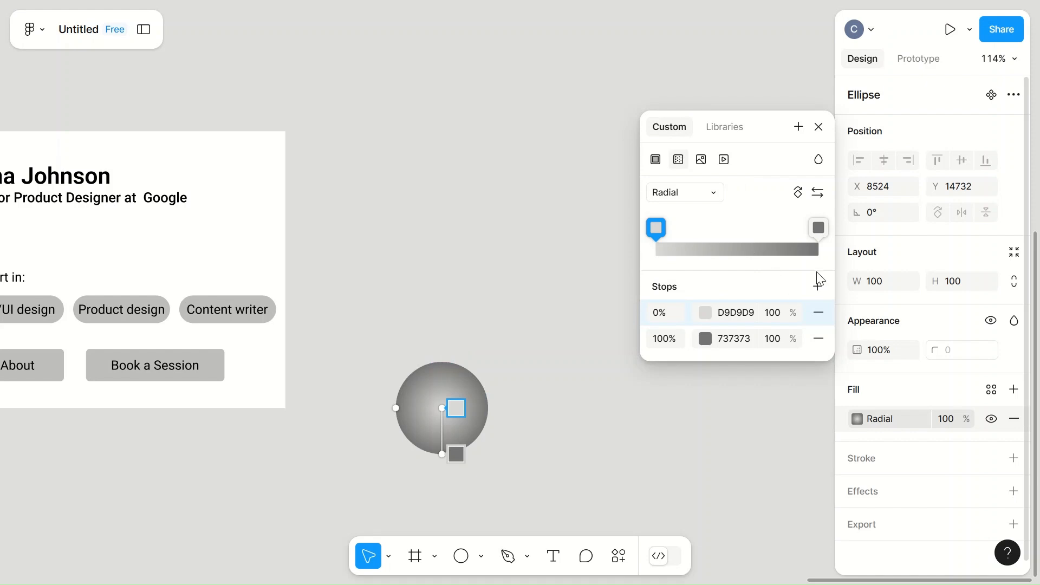
# Set the radial gradient's 0% stop to the light purple DEB3EA
pyautogui.click(819, 228)
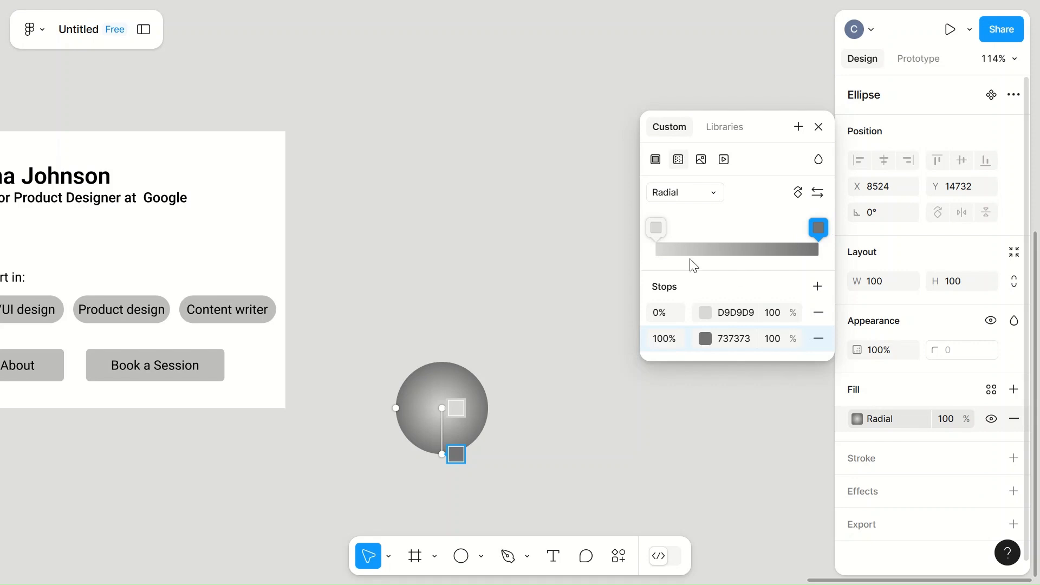
pyautogui.click(705, 313)
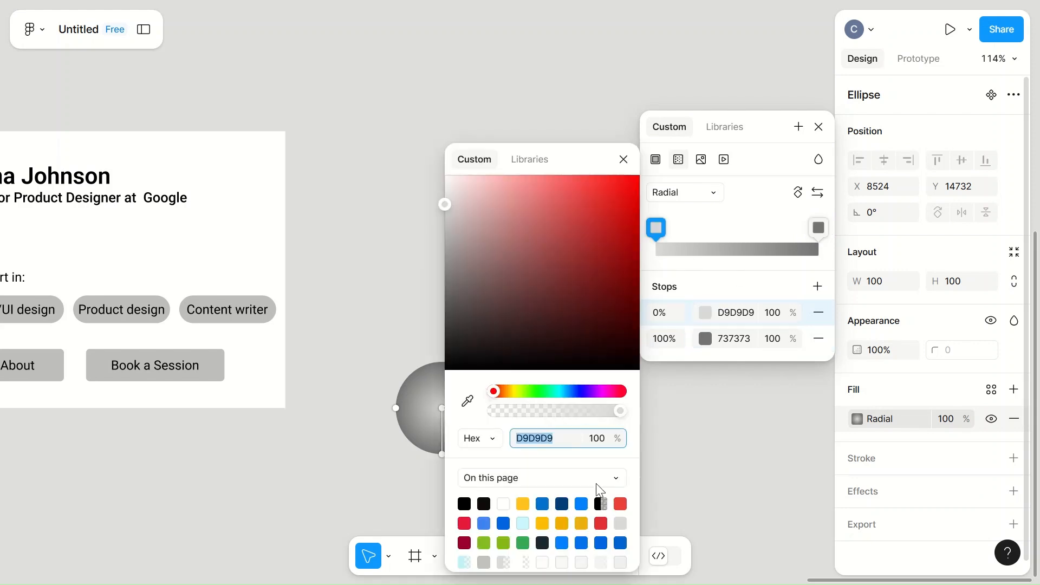
pyautogui.click(595, 391)
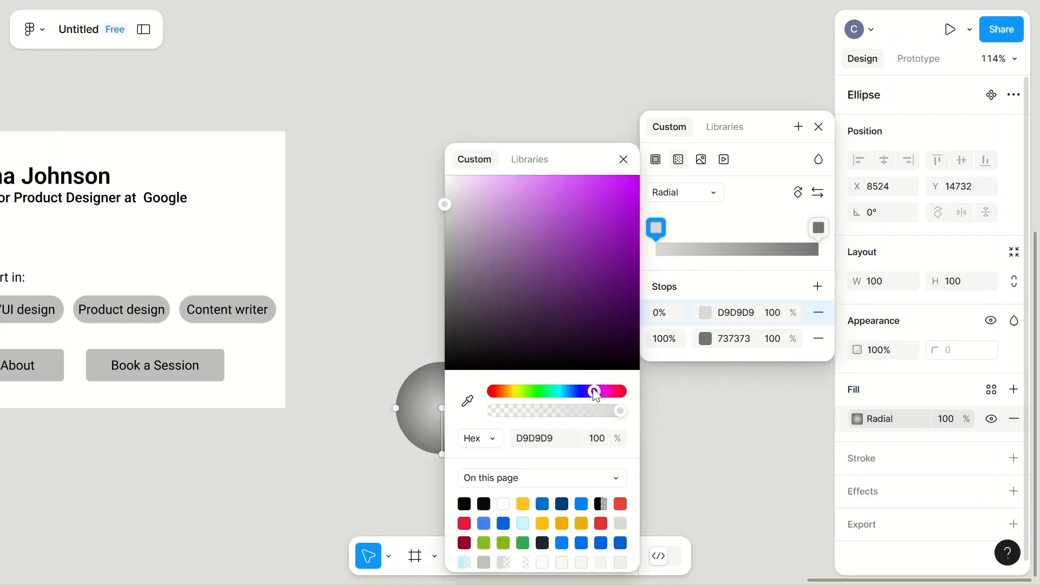
pyautogui.click(480, 188)
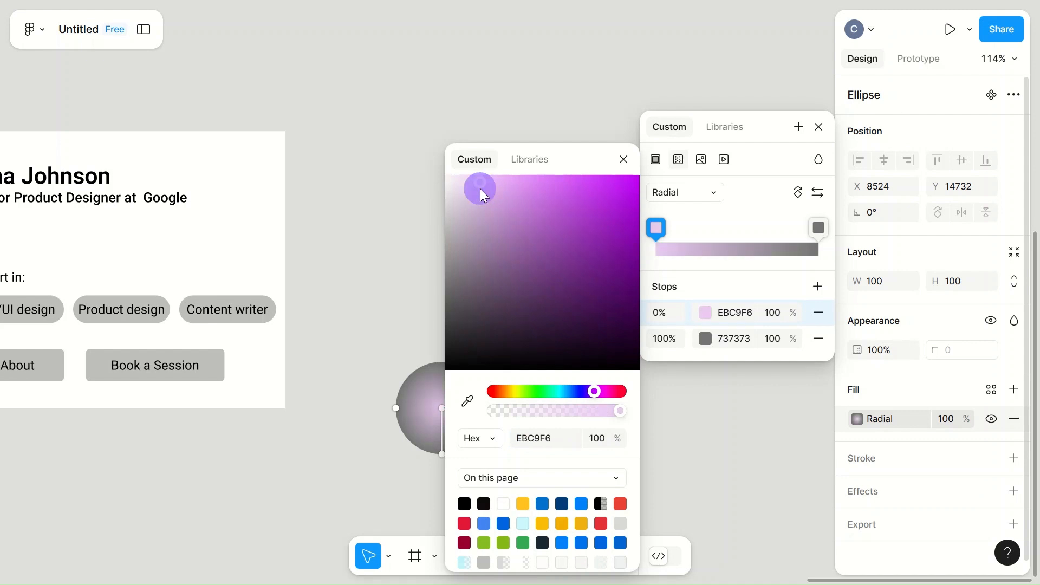
pyautogui.moveTo(486, 191); pyautogui.dragTo(491, 205)
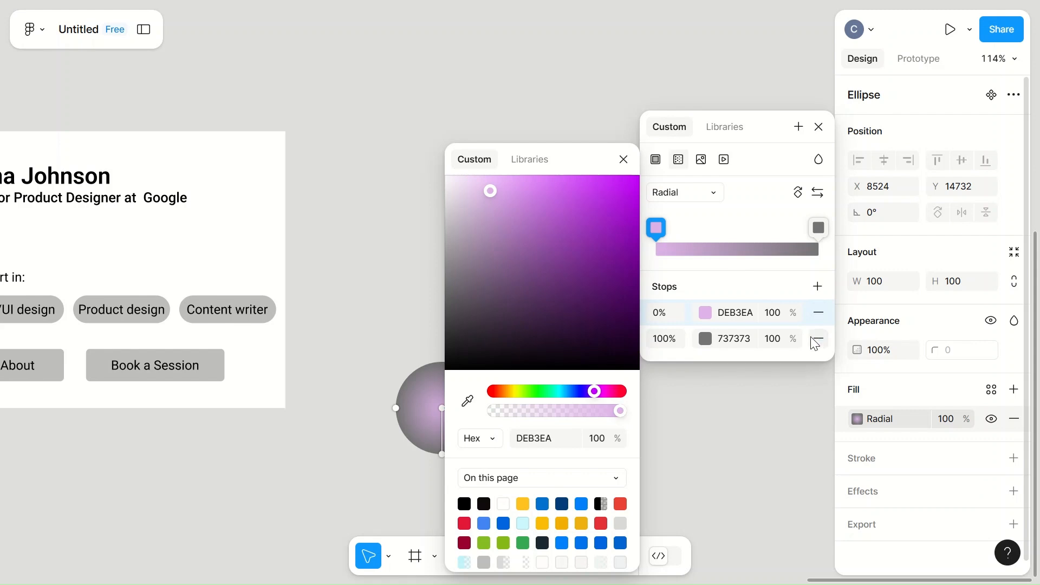
# Set the radial gradient's 100% stop to the pale pink FBD3F7 and finish editing the fill
pyautogui.click(705, 338)
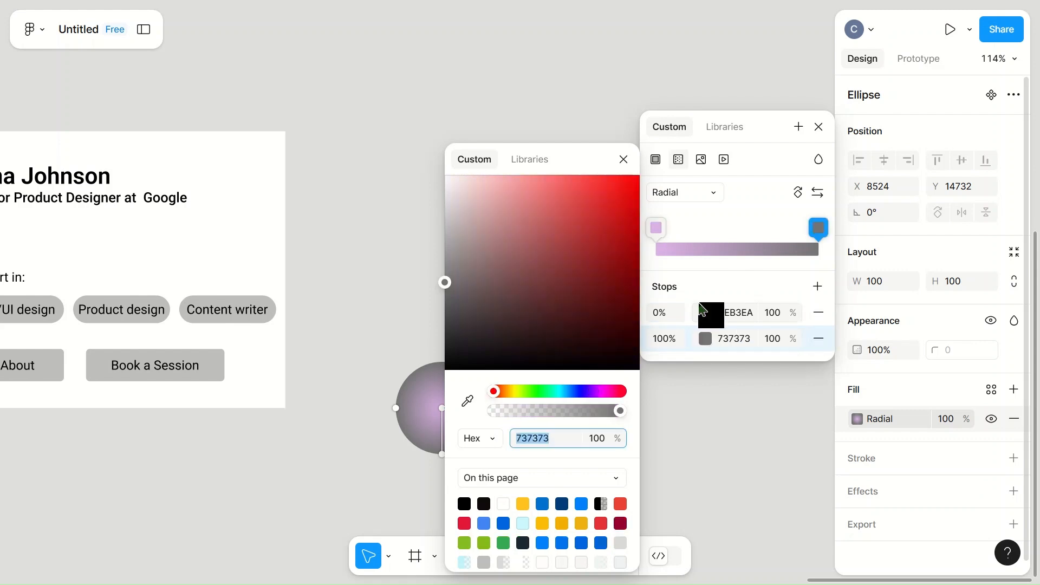
pyautogui.click(601, 391)
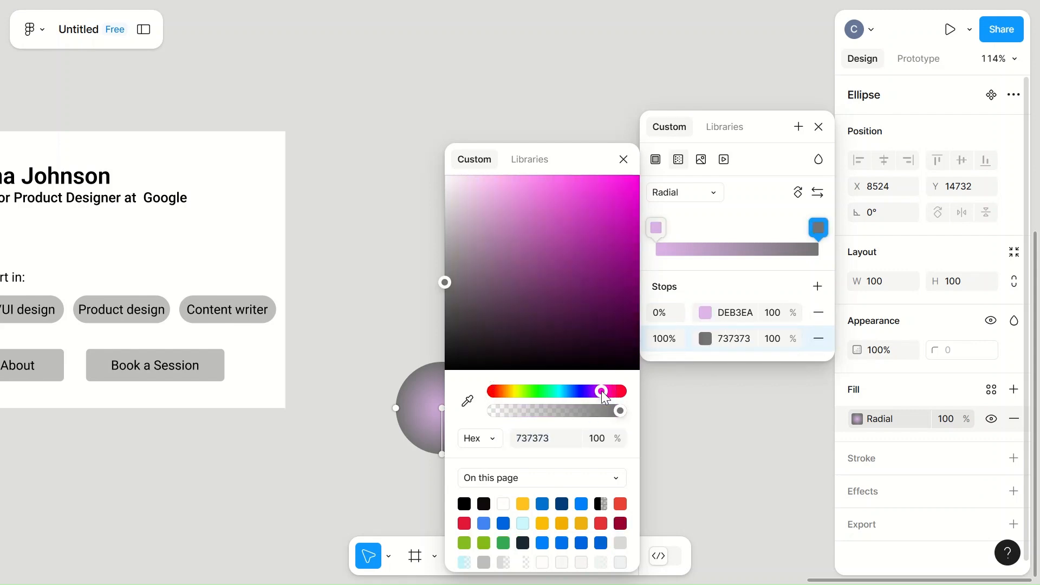
pyautogui.click(490, 177)
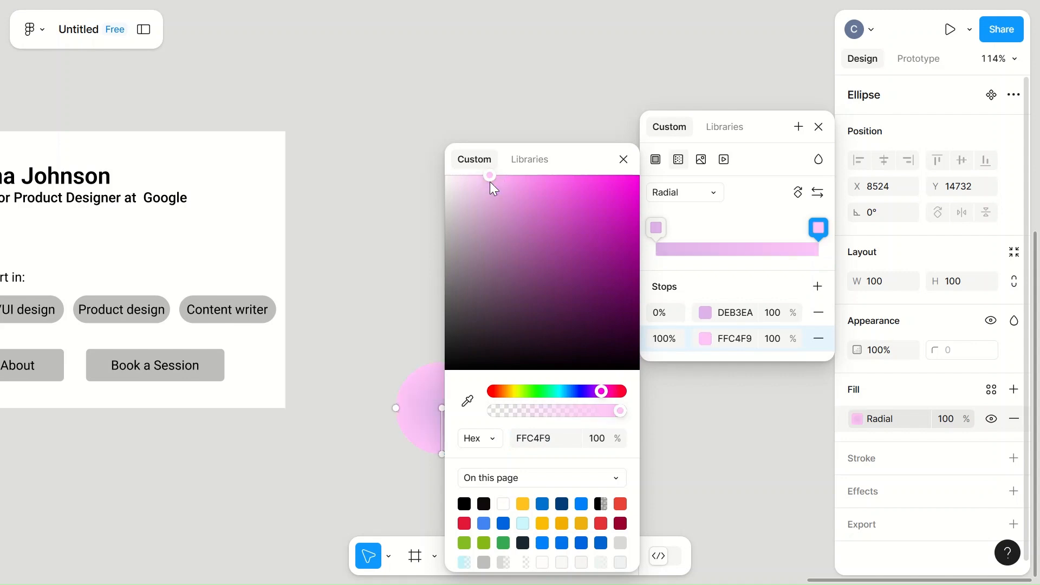
pyautogui.moveTo(489, 181); pyautogui.dragTo(488, 187)
pyautogui.moveTo(489, 180); pyautogui.dragTo(476, 178)
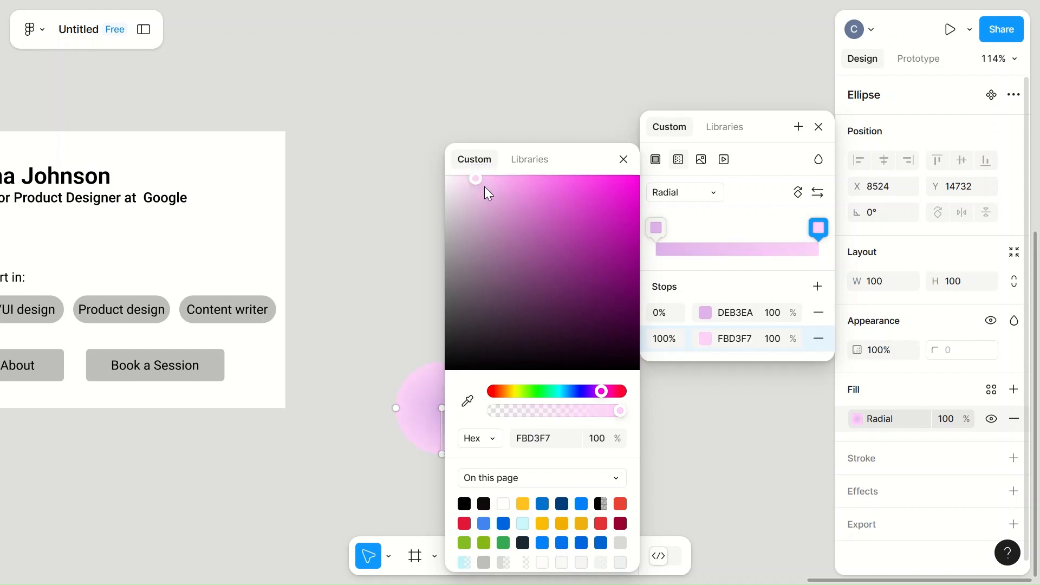
pyautogui.click(819, 126)
# Add an effect to the gradient circle and change its type to Layer blur
pyautogui.click(451, 417)
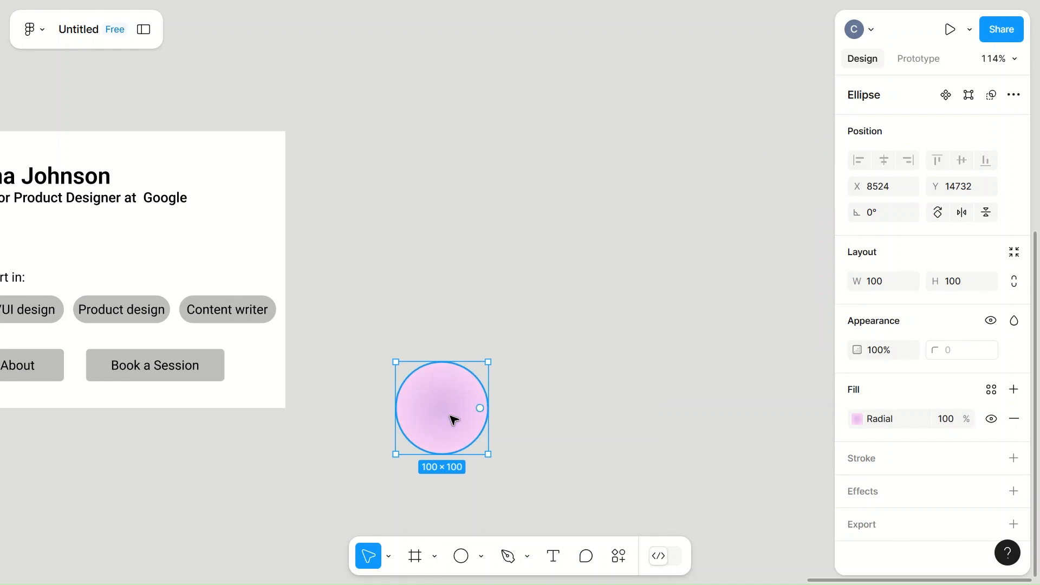
pyautogui.click(948, 418)
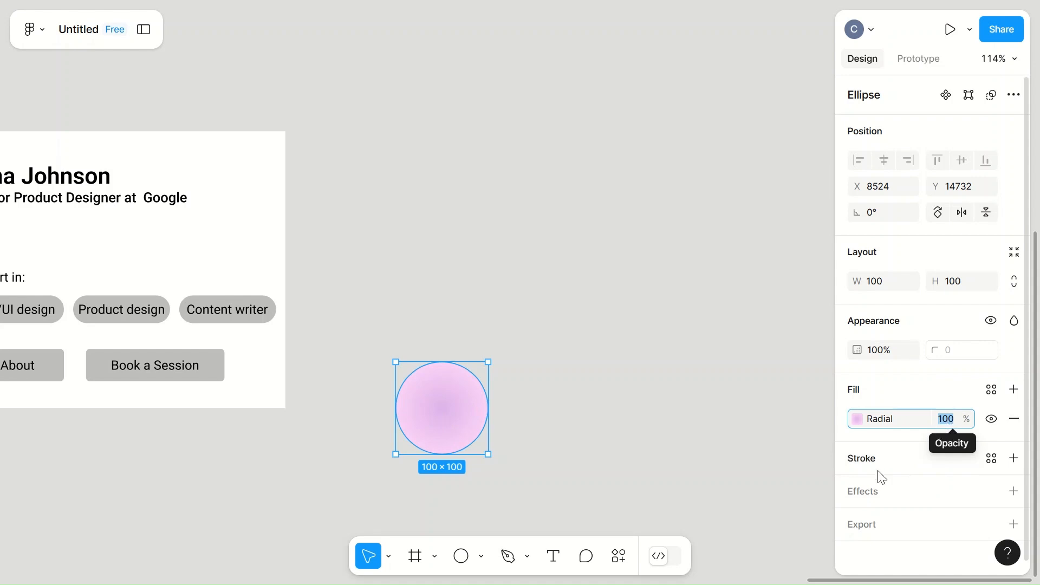
pyautogui.click(1013, 491)
pyautogui.scroll(-1, 929, 494)
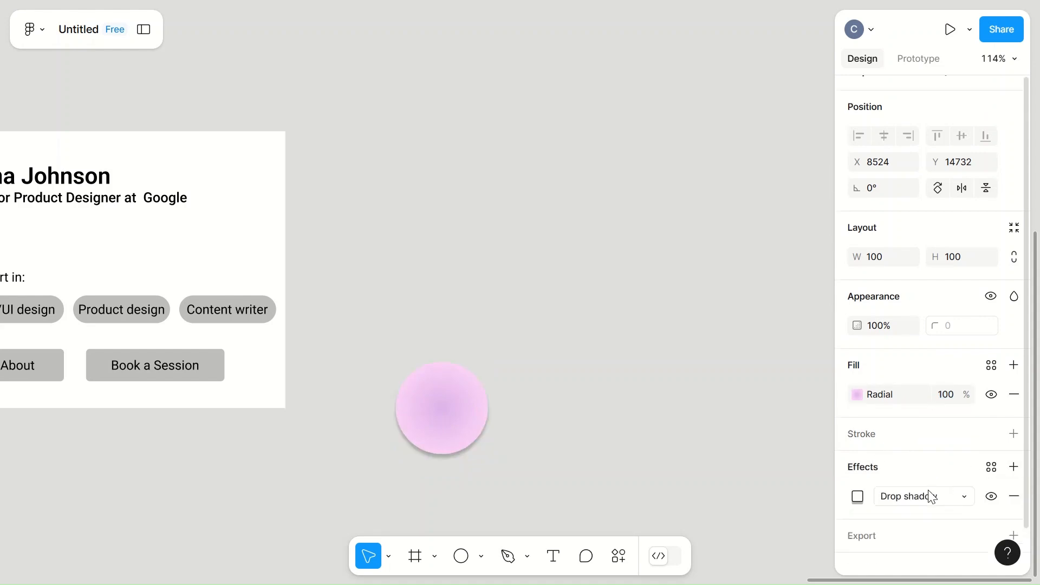
pyautogui.click(858, 477)
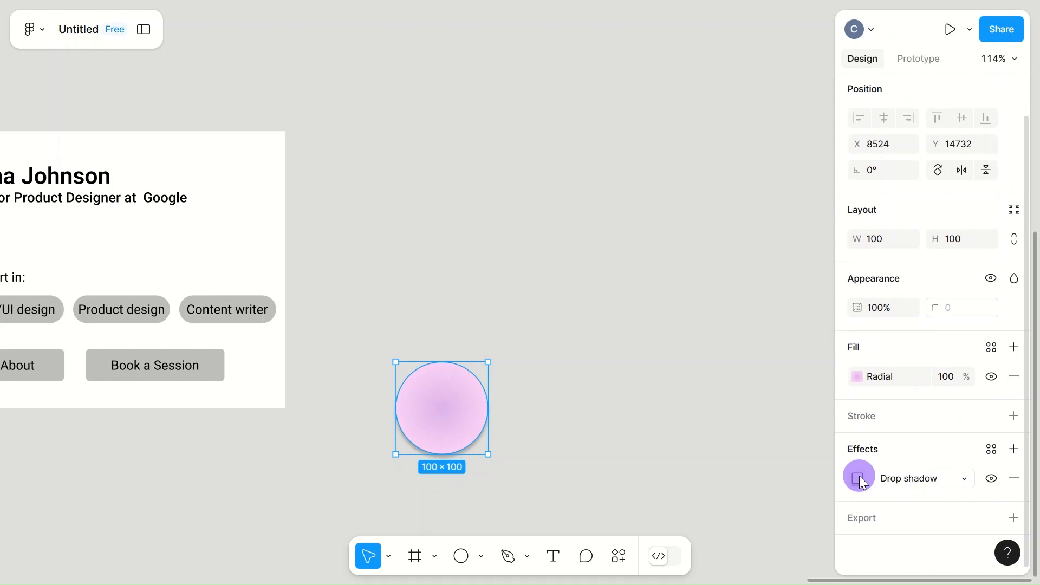
pyautogui.click(914, 478)
pyautogui.click(924, 497)
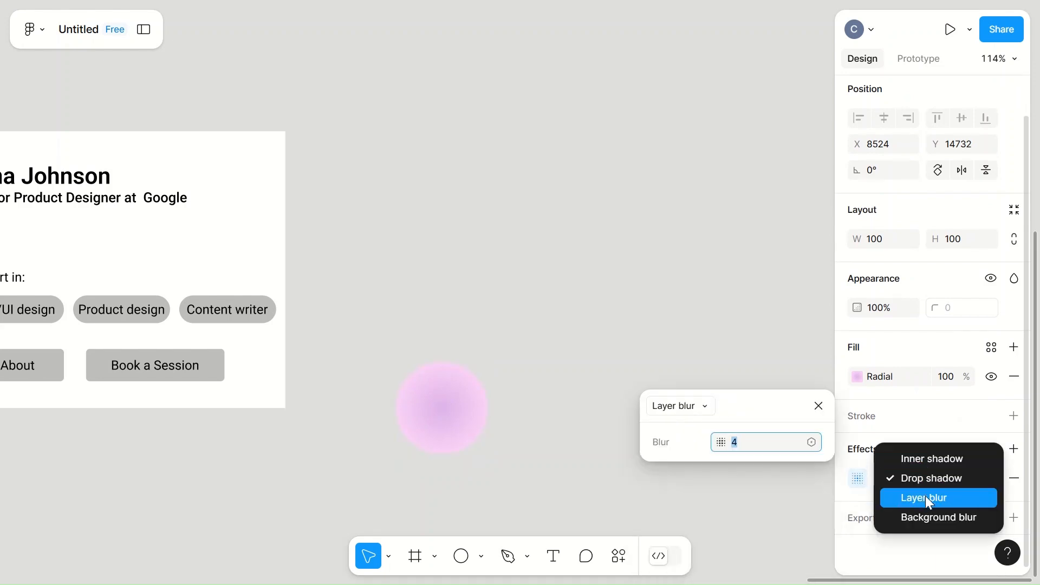
# Switch the circle's effect to Background blur and increase its blur amount
pyautogui.click(943, 525)
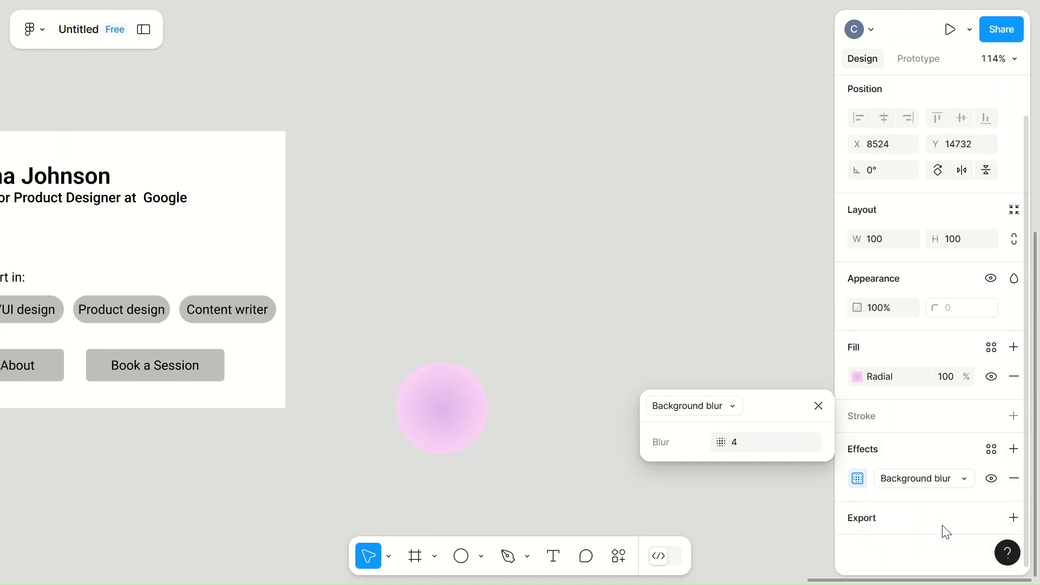
pyautogui.click(750, 450)
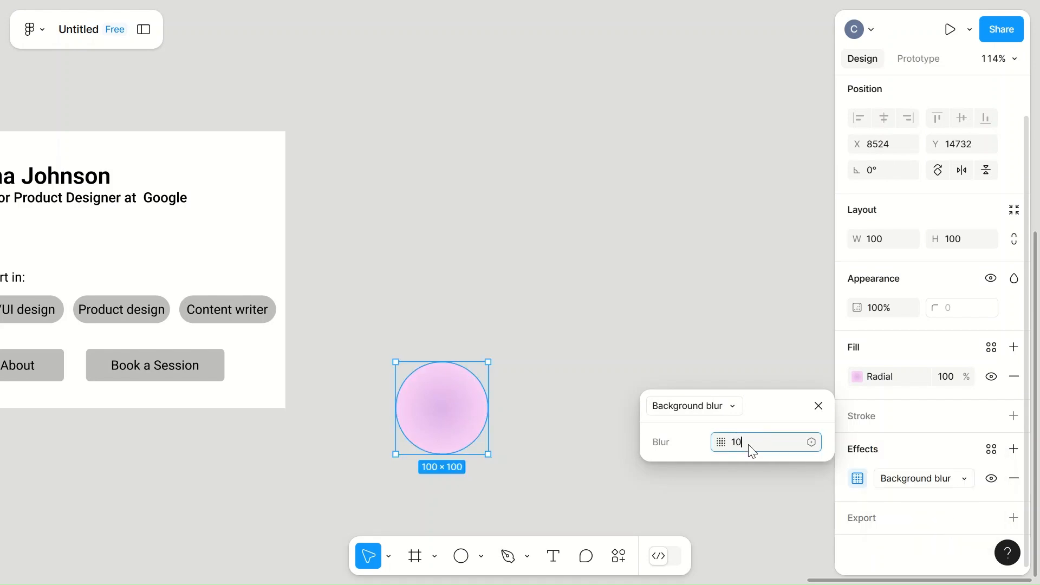
pyautogui.click(569, 341)
# Change the circle's Background blur effect back to Layer blur
pyautogui.click(472, 403)
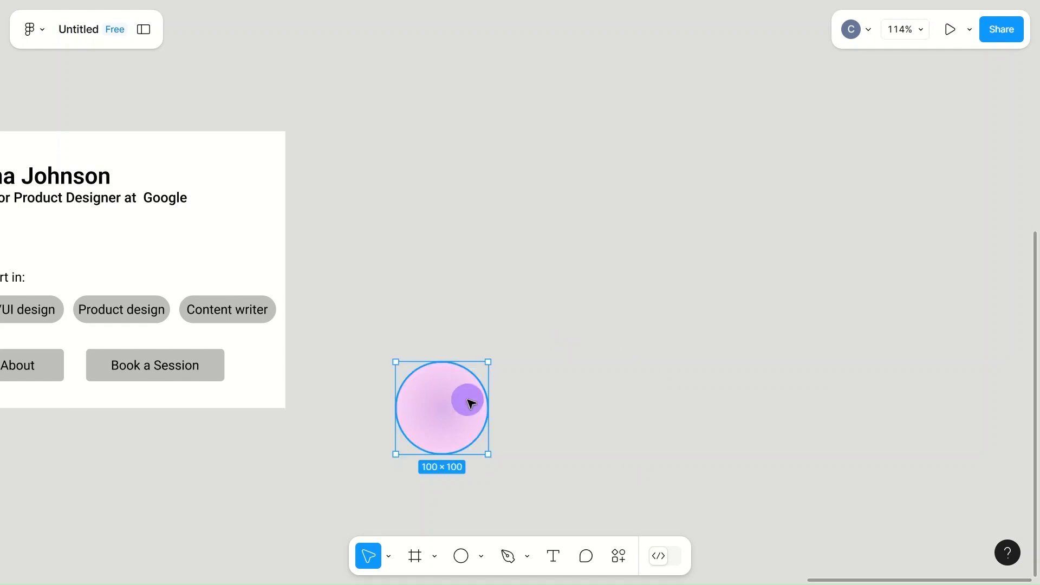
pyautogui.click(932, 525)
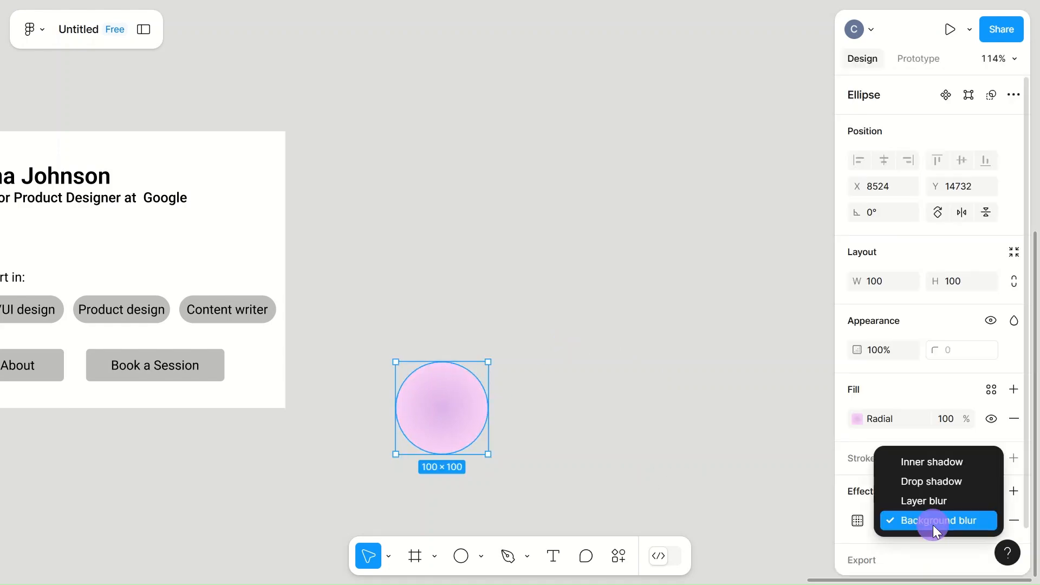
pyautogui.click(942, 504)
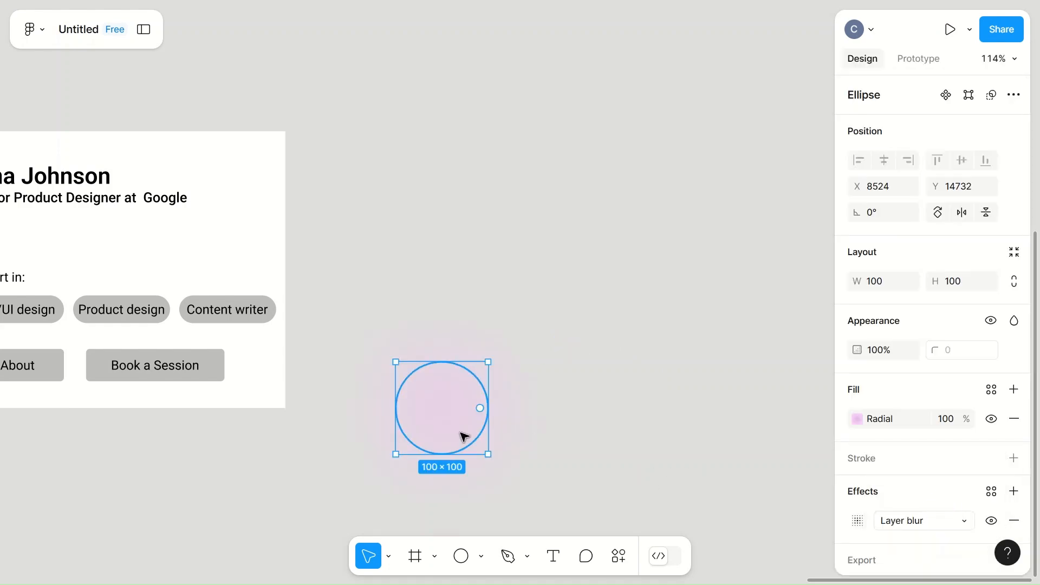
# Move the blurred gradient circle onto the card over the portrait, send it to the back and shift it up to X 80, Y 66
pyautogui.click(768, 422)
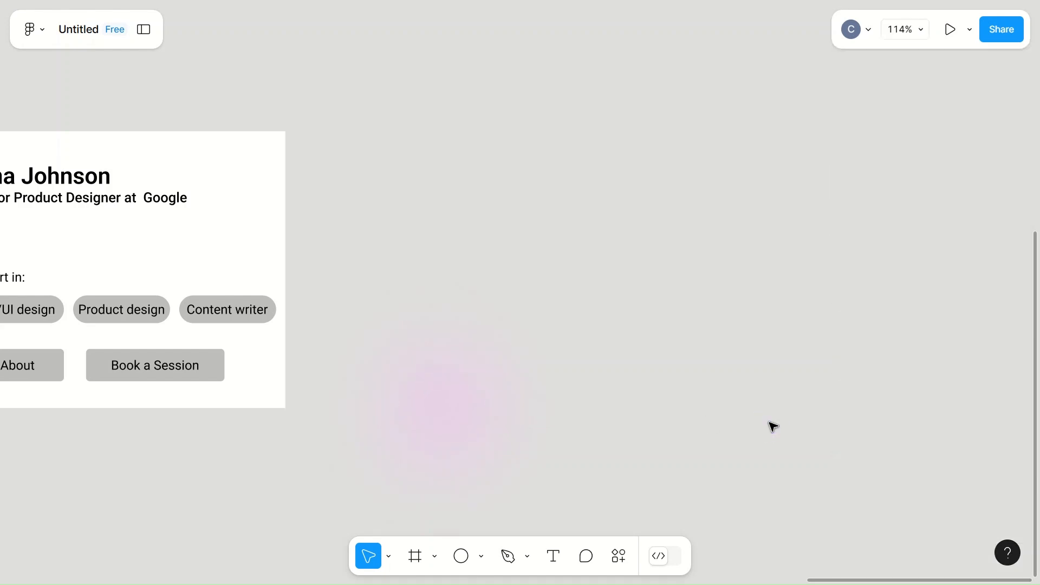
pyautogui.scroll(-5, 770, 425)
pyautogui.moveTo(590, 406); pyautogui.dragTo(211, 318)
pyautogui.scroll(5, 210, 318)
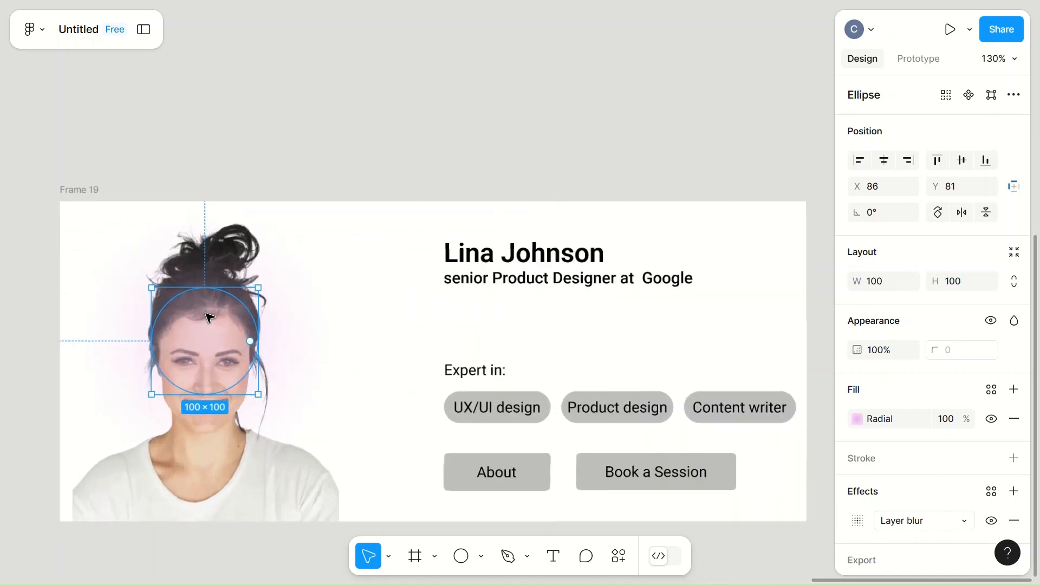
pyautogui.rightClick(209, 318)
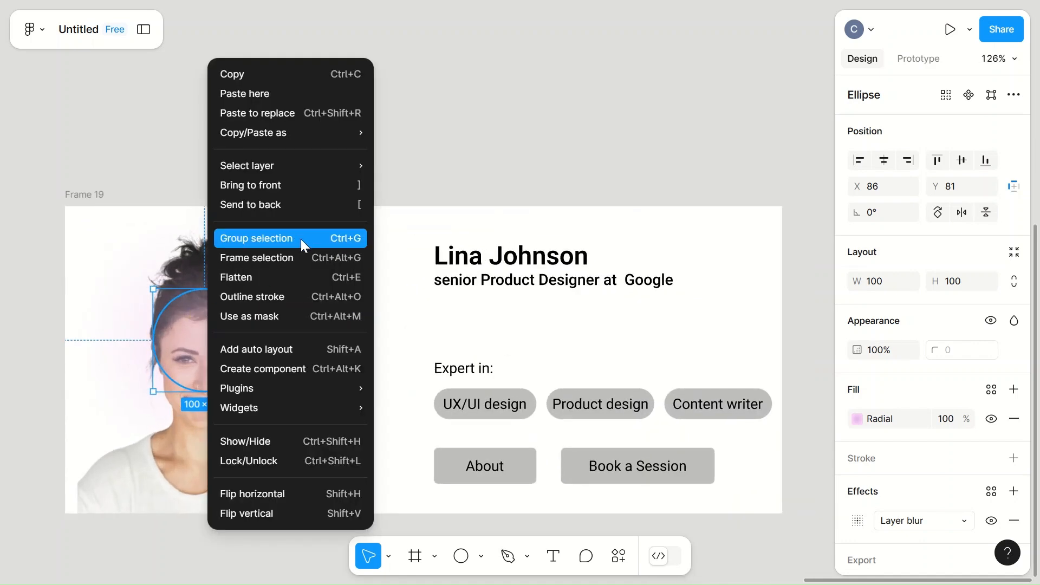
pyautogui.click(297, 205)
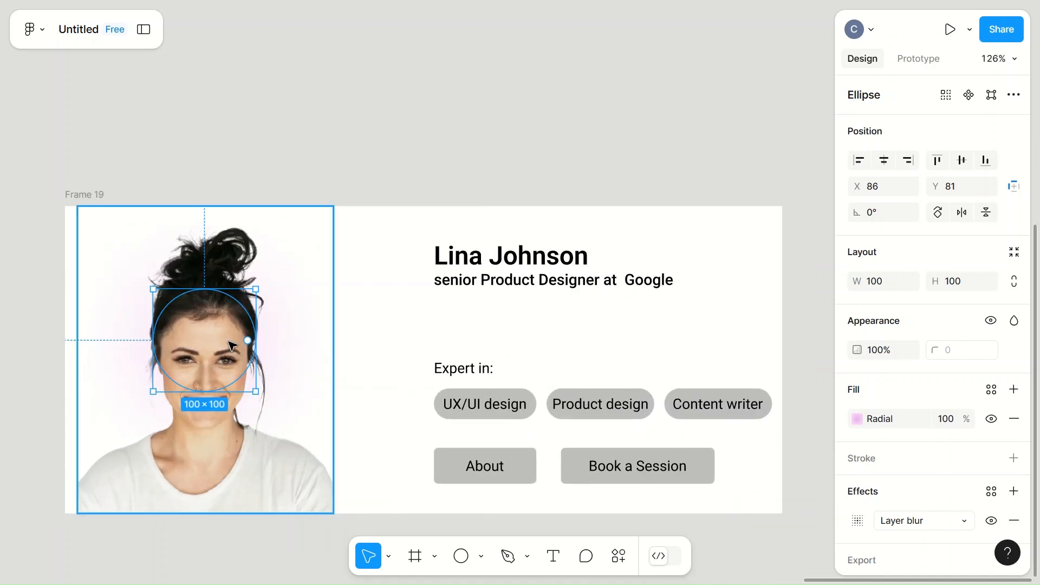
pyautogui.moveTo(229, 348); pyautogui.dragTo(226, 328)
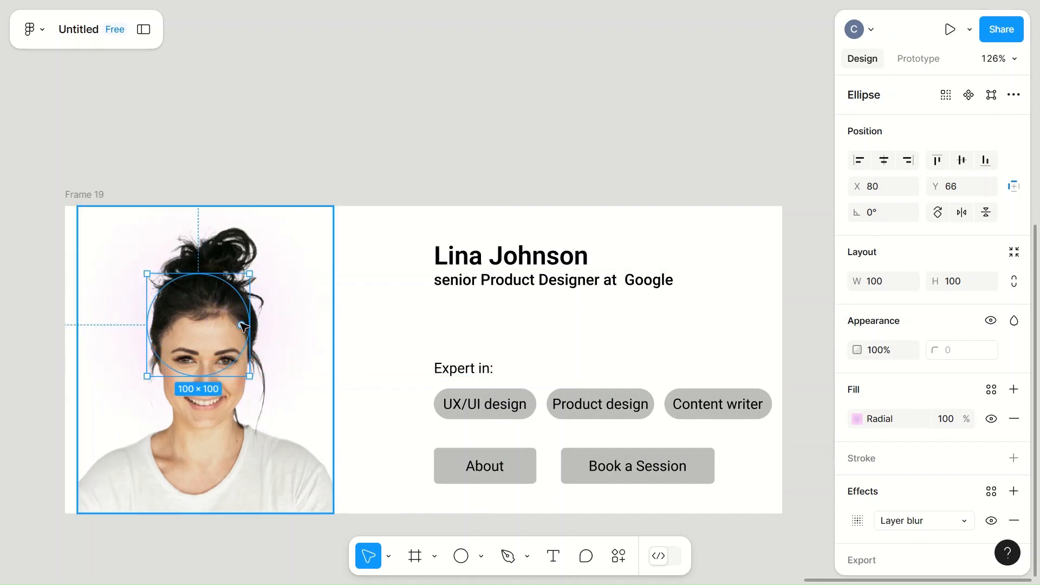
# Add a Drop shadow effect to the portrait image on the card
pyautogui.click(277, 328)
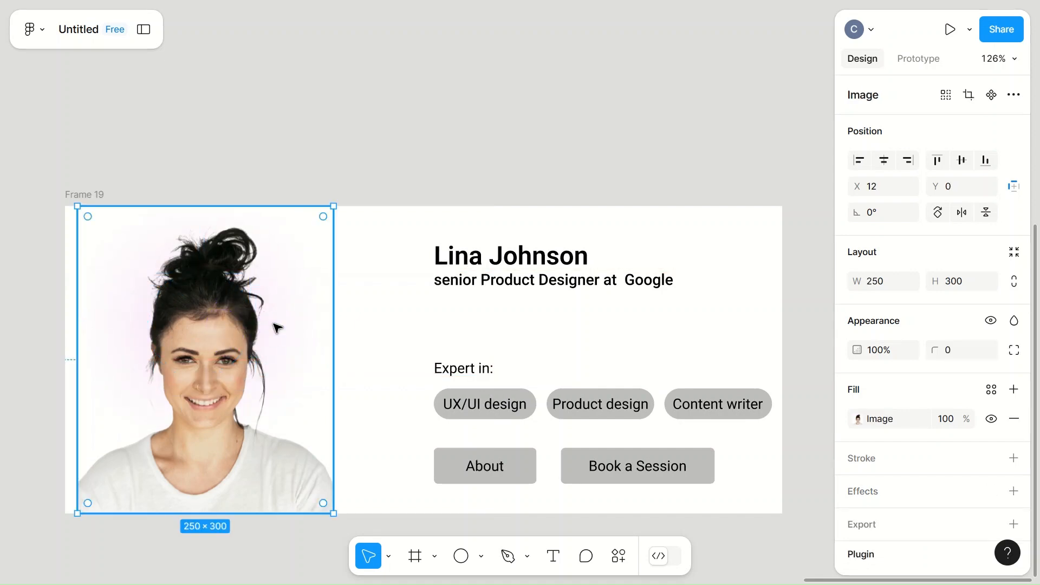
pyautogui.click(276, 326)
pyautogui.click(866, 490)
pyautogui.scroll(-2, 864, 503)
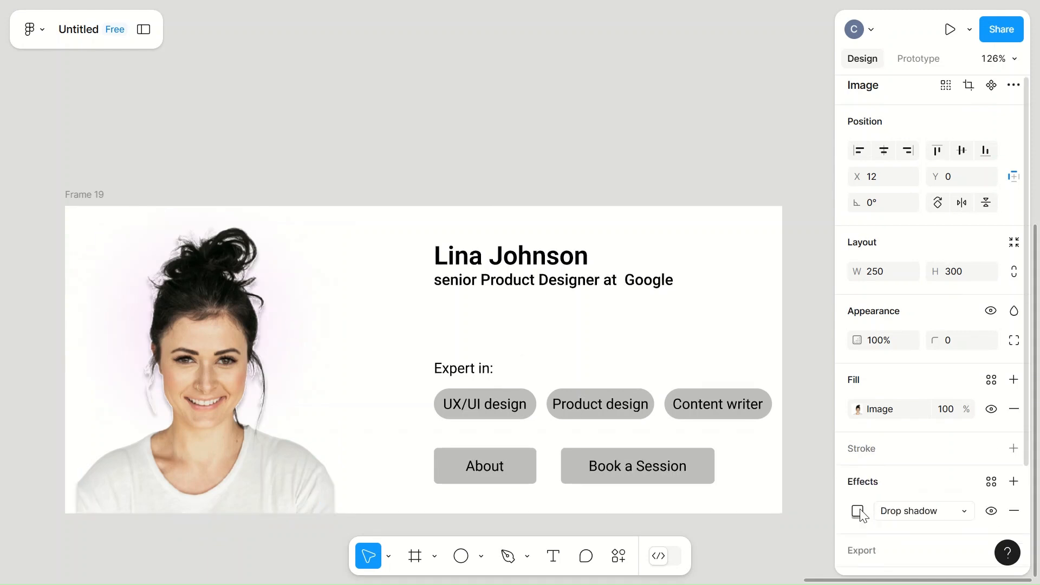
# Move the portrait aside to reach the gradient circle and set the circle's Layer blur to 70
pyautogui.moveTo(266, 352); pyautogui.dragTo(179, 482)
pyautogui.click(216, 304)
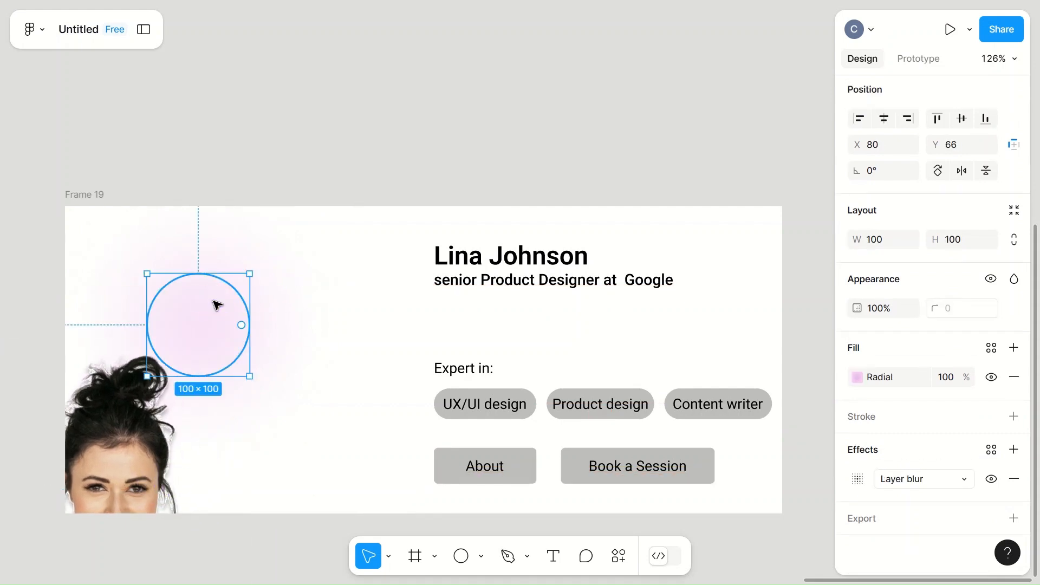
pyautogui.click(857, 479)
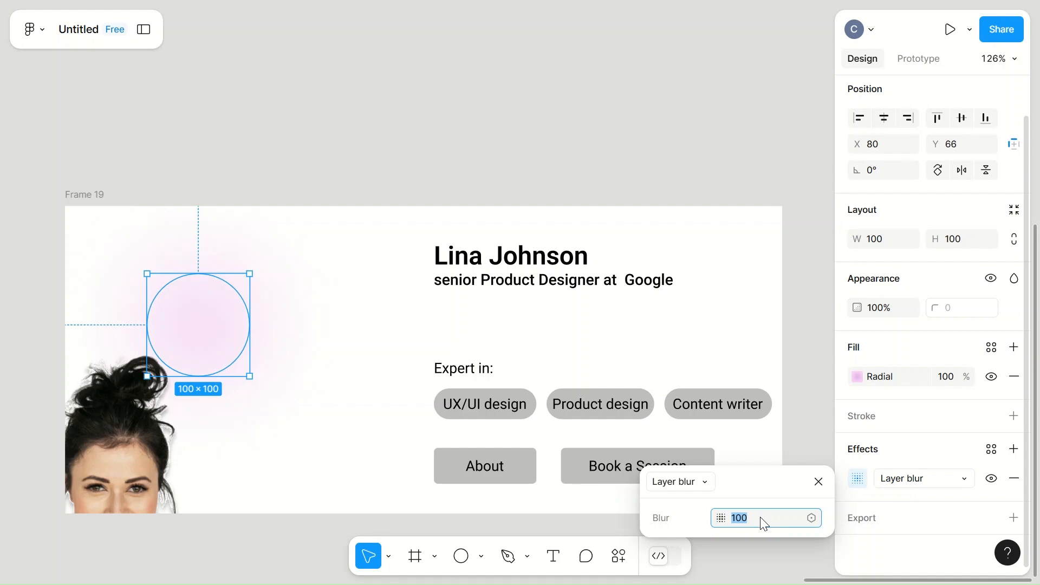
pyautogui.write('70')
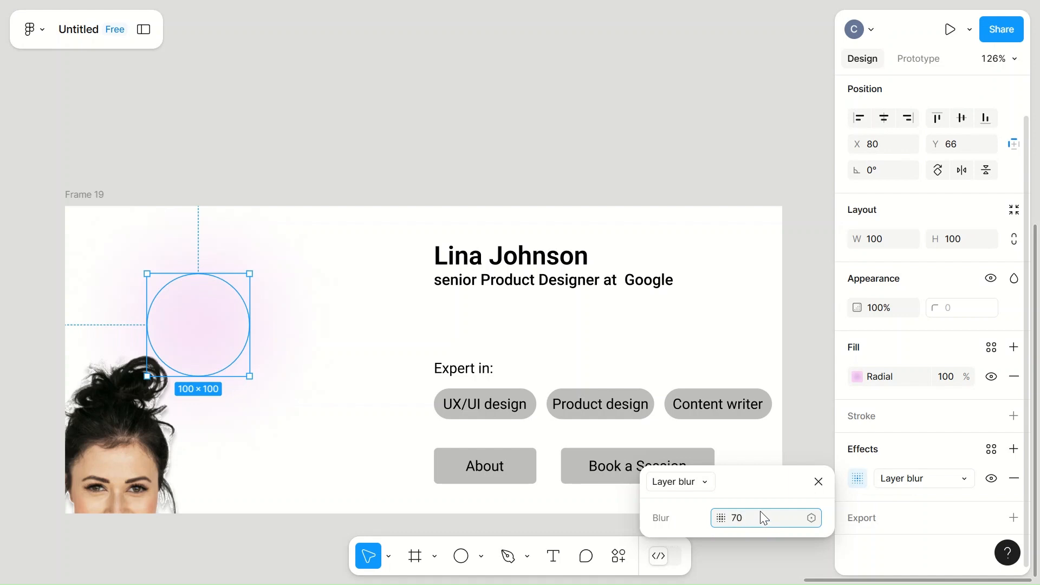
pyautogui.click(464, 209)
# Set the gradient circle's Layer blur amount to 50
pyautogui.click(216, 329)
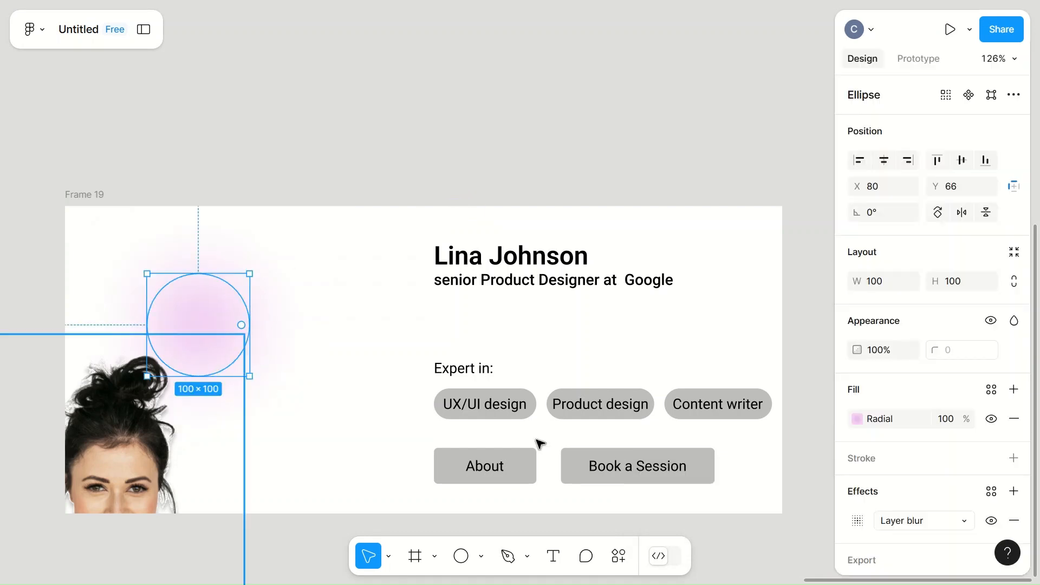
pyautogui.click(857, 521)
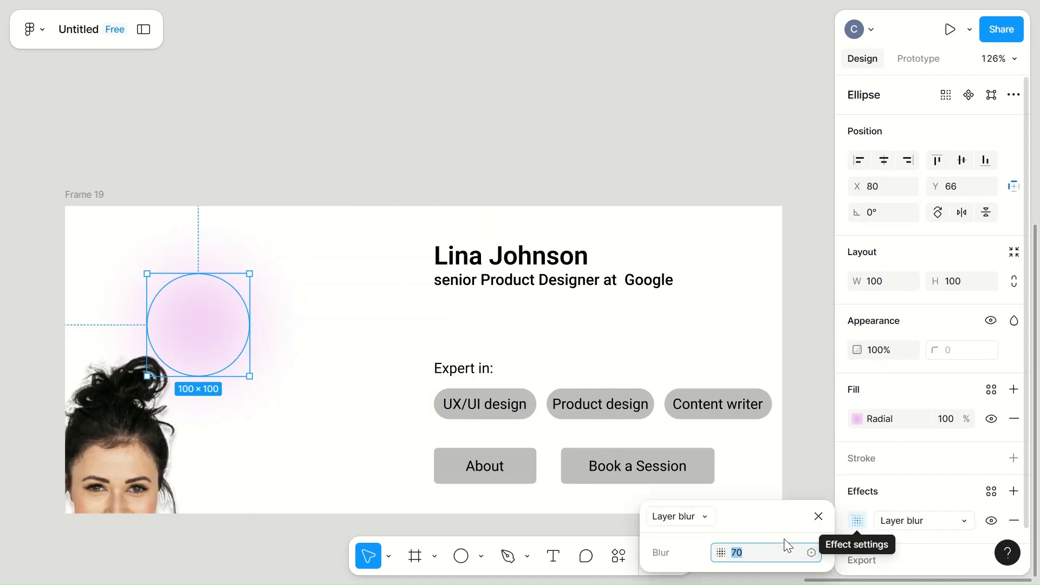
pyautogui.write('5')
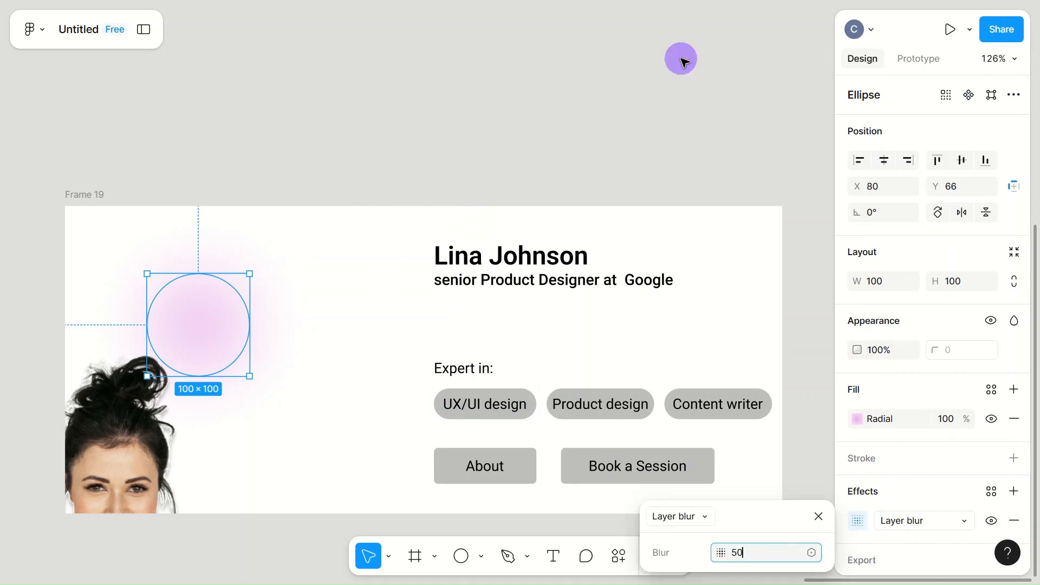
pyautogui.click(684, 59)
pyautogui.click(202, 304)
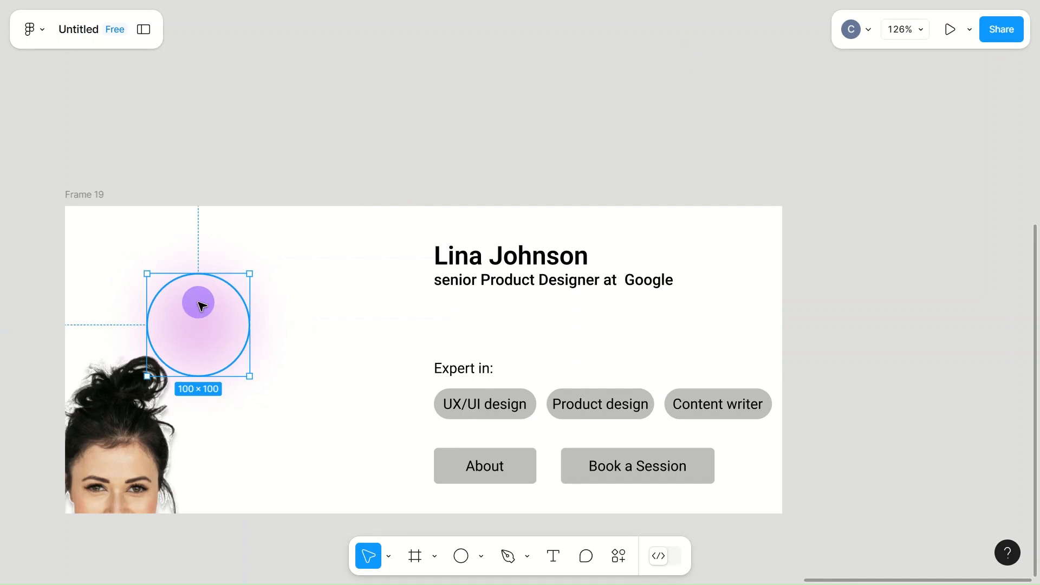
# Shift the portrait to X -70, Y 109 and raise the gradient circle to Y 49
pyautogui.click(119, 453)
pyautogui.moveTo(132, 432); pyautogui.dragTo(98, 485)
pyautogui.click(204, 296)
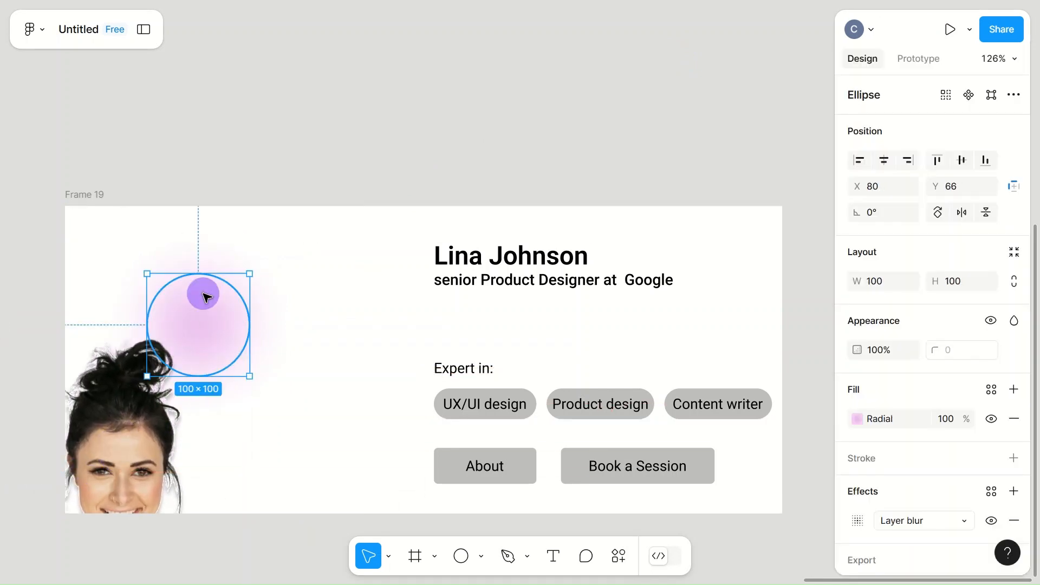
pyautogui.moveTo(206, 297); pyautogui.dragTo(211, 276)
# Resize the gradient circle to 200 wide and 200 high
pyautogui.click(889, 281)
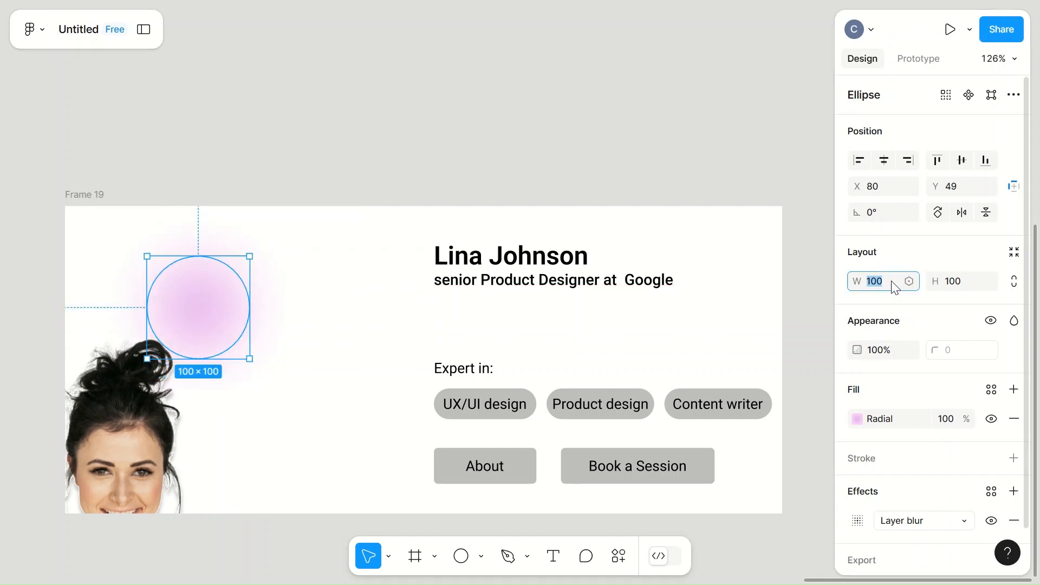
pyautogui.write('200')
pyautogui.click(955, 281)
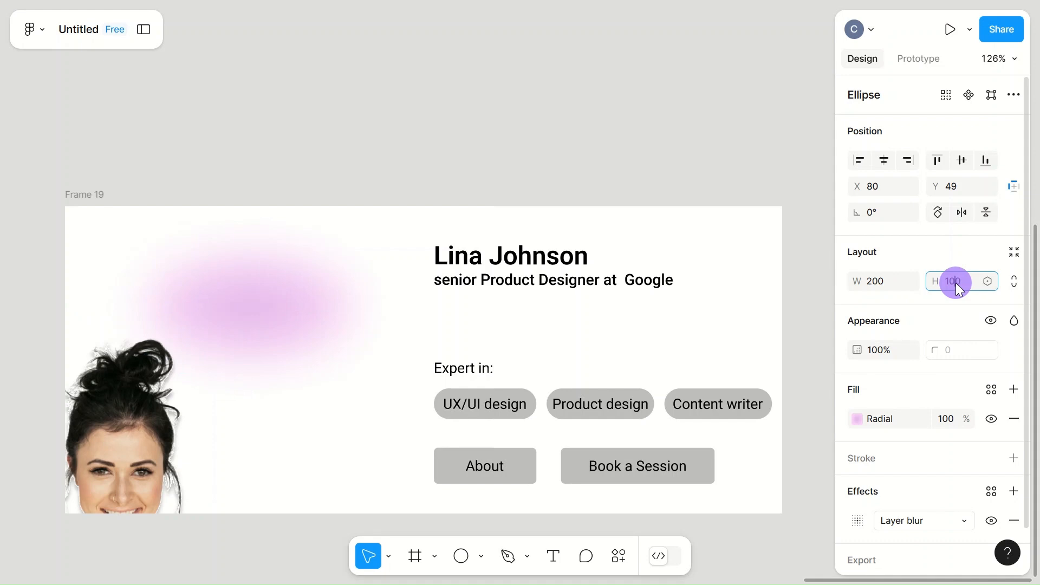
pyautogui.write('200')
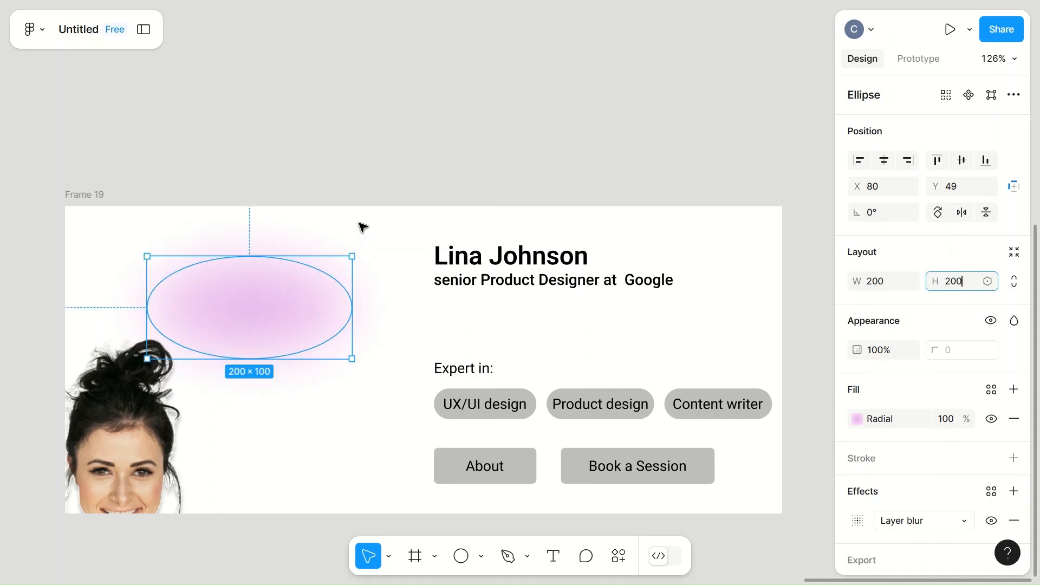
pyautogui.click(408, 144)
# Shift the enlarged gradient circle slightly left and place the portrait back over it at X 11, Y 0
pyautogui.click(251, 365)
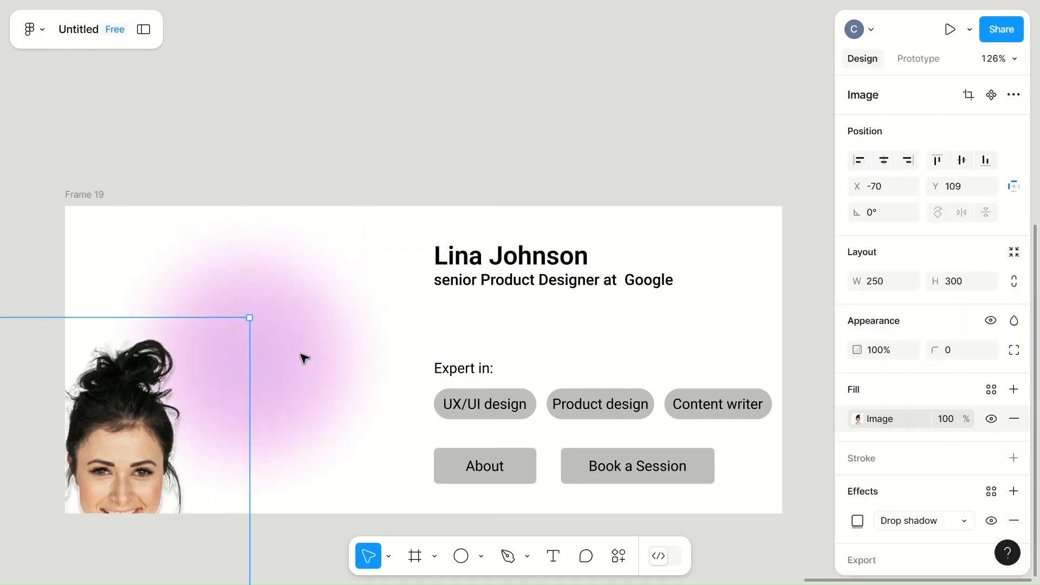
pyautogui.click(303, 355)
pyautogui.moveTo(305, 356); pyautogui.dragTo(271, 352)
pyautogui.click(105, 463)
pyautogui.moveTo(105, 463); pyautogui.dragTo(184, 351)
pyautogui.scroll(-3, 424, 305)
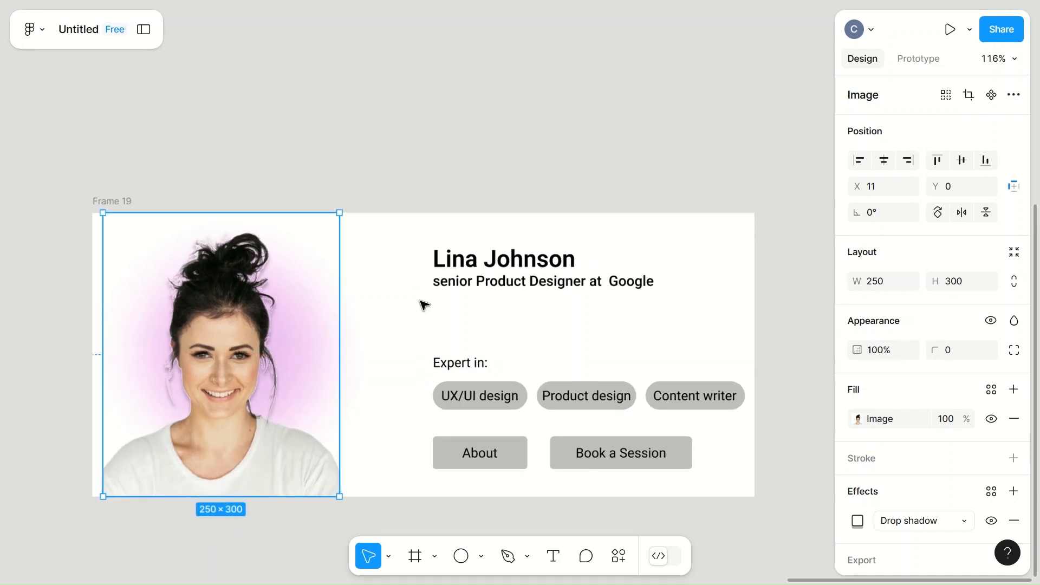
# Change the fill of the job title text below the name to dark gray 525050
pyautogui.click(516, 269)
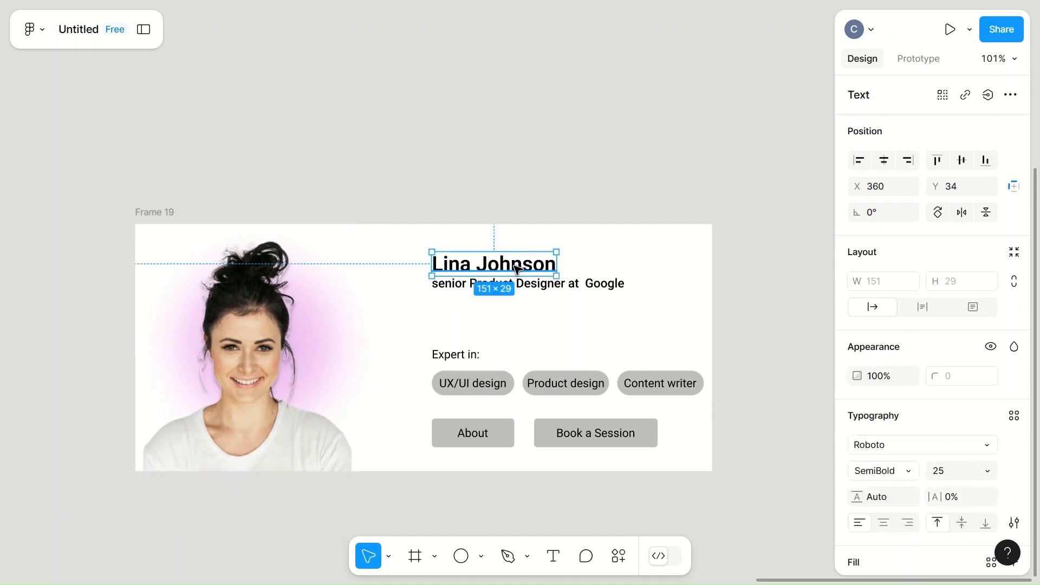
pyautogui.click(516, 268)
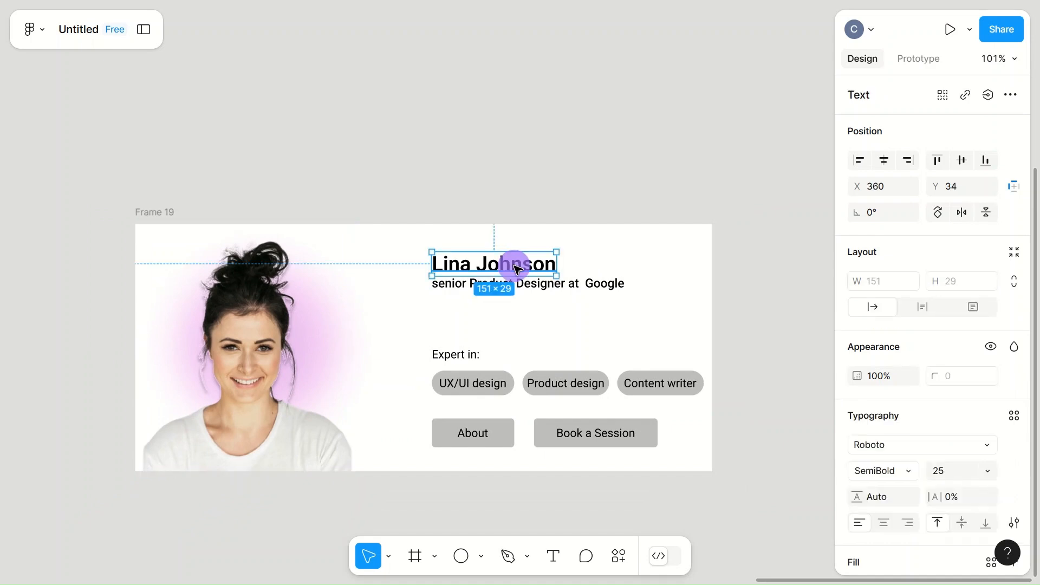
pyautogui.click(600, 287)
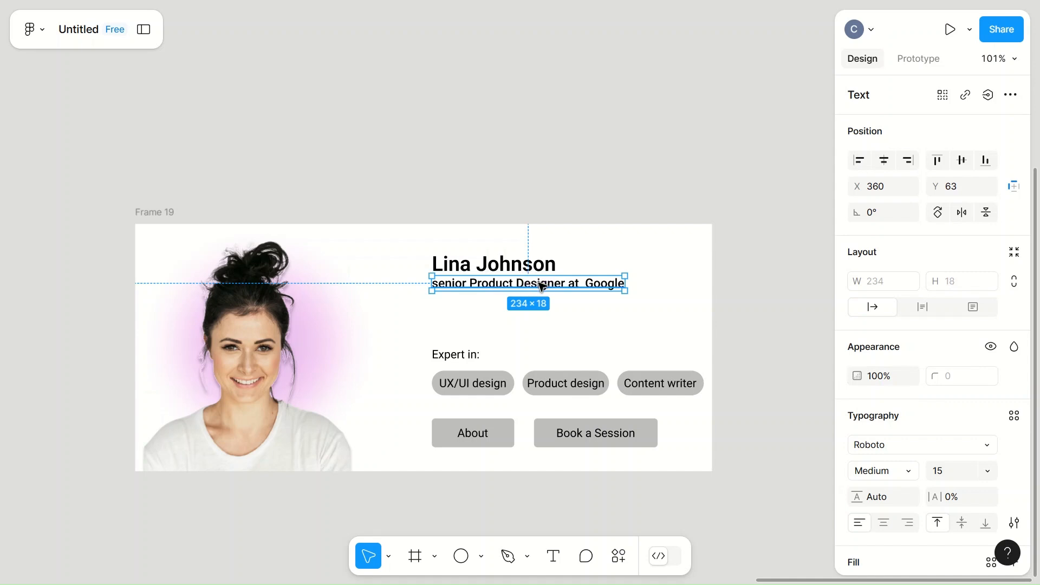
pyautogui.scroll(-3, 920, 467)
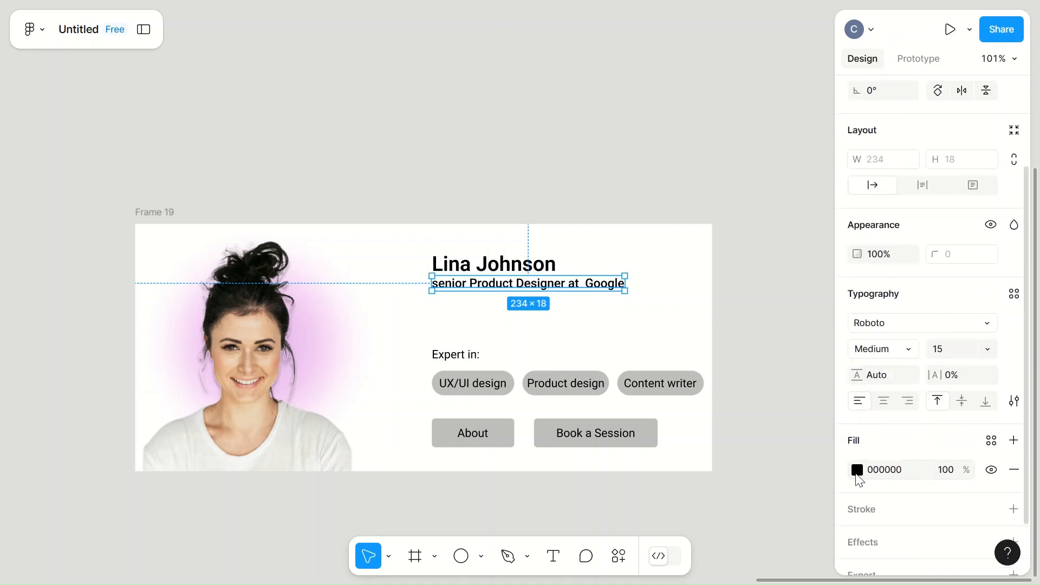
pyautogui.click(856, 469)
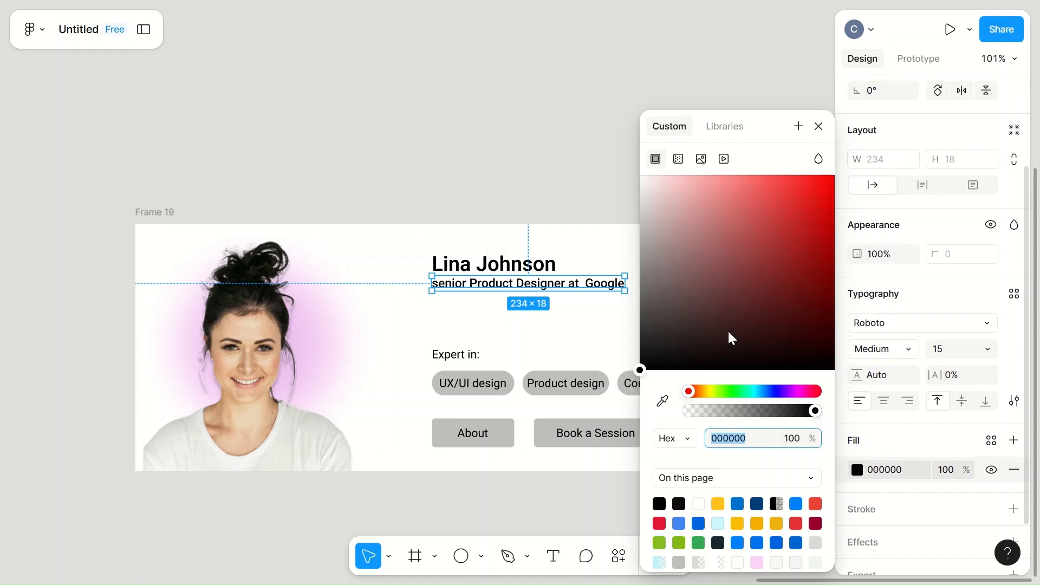
pyautogui.moveTo(640, 365); pyautogui.dragTo(645, 311)
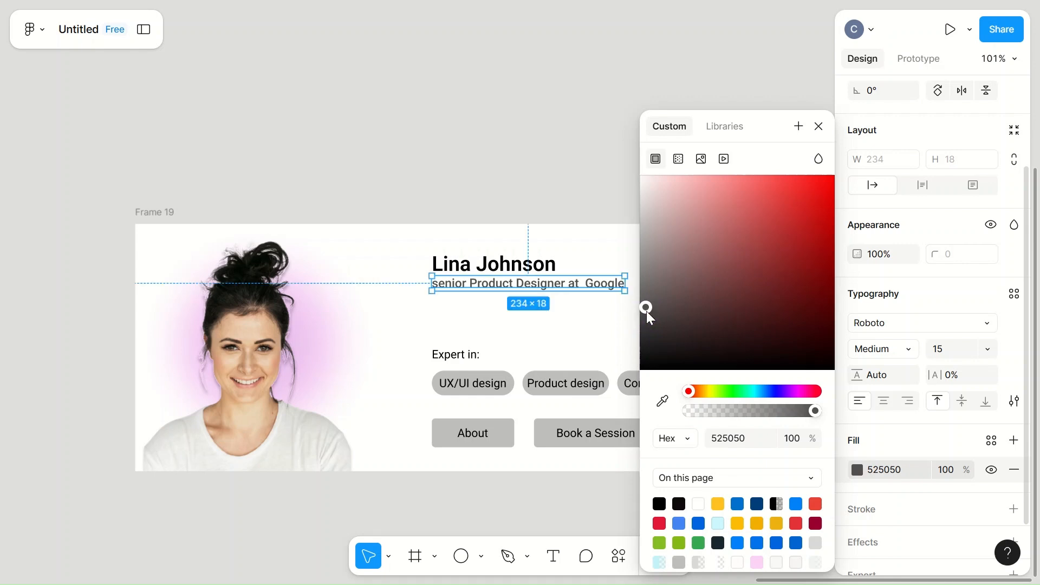
pyautogui.click(592, 241)
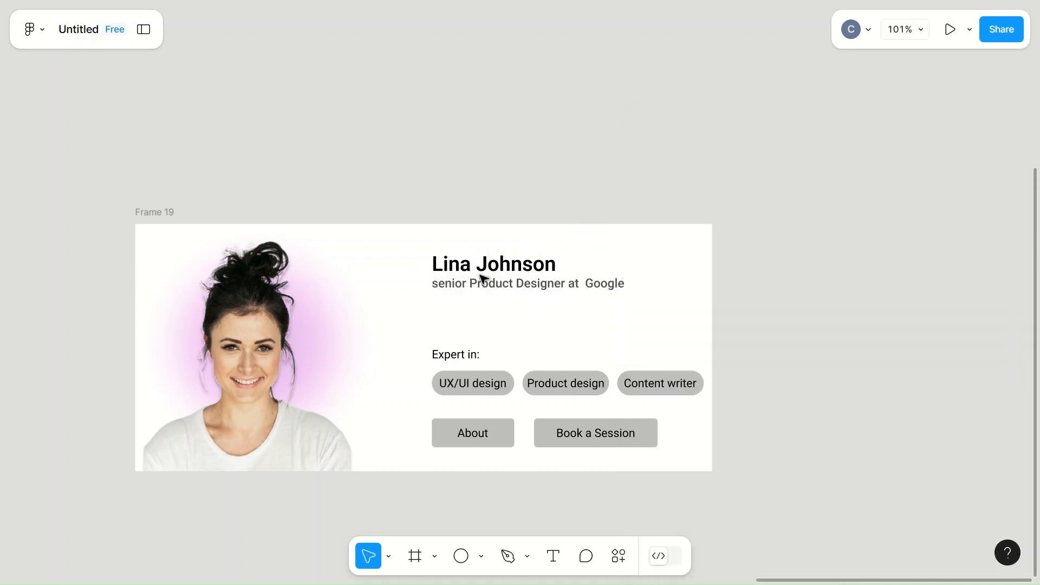
# Copy the job title's fill color 525050 and apply it to the "Expert in:" text
pyautogui.click(447, 358)
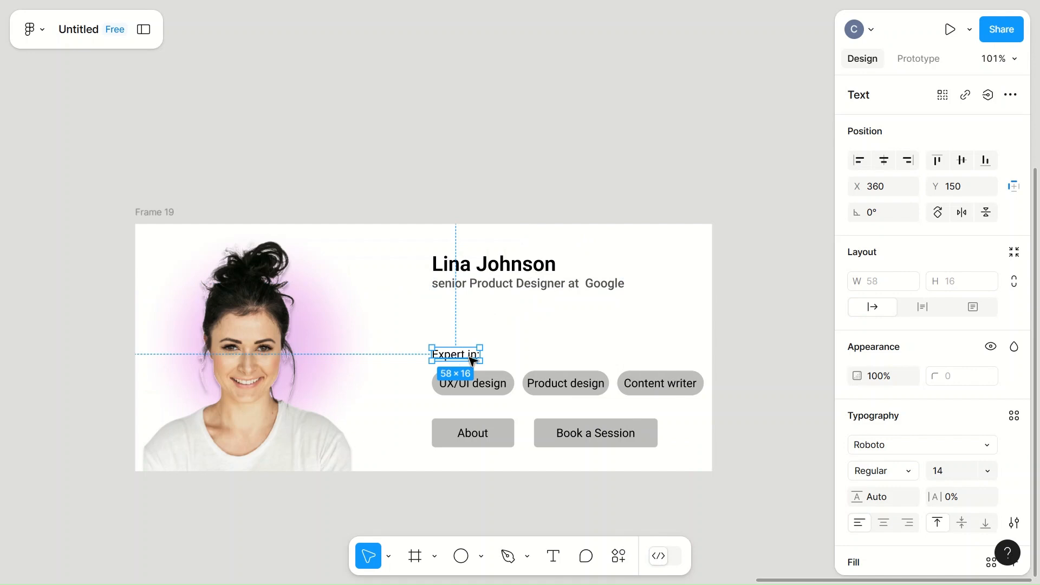
pyautogui.scroll(-3, 867, 486)
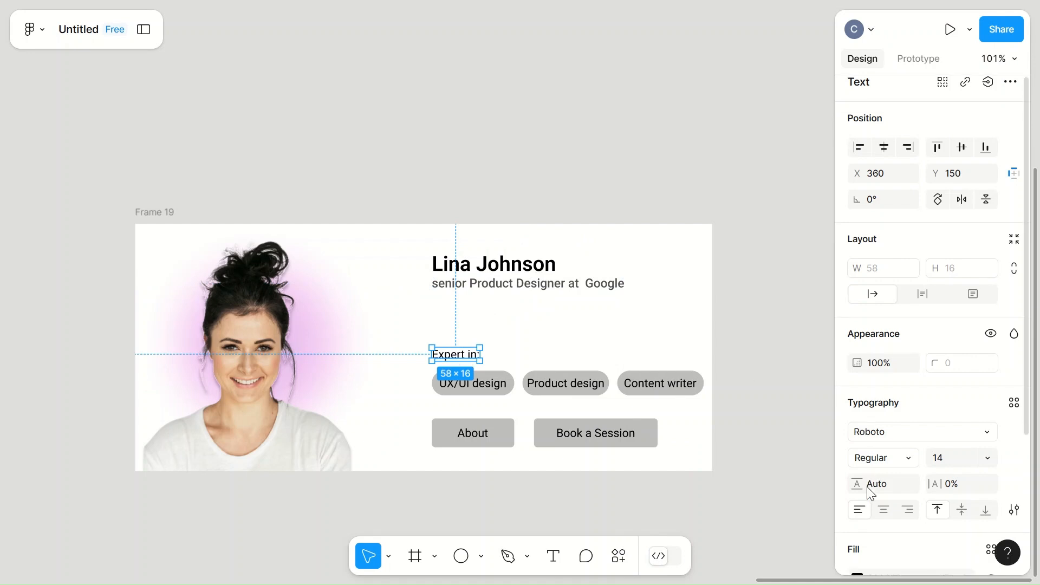
pyautogui.click(592, 287)
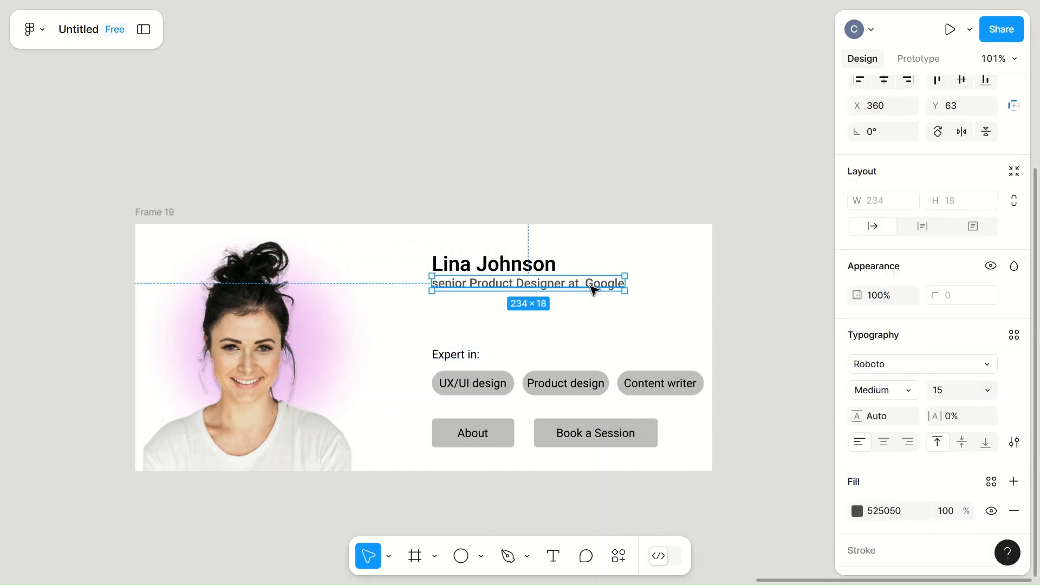
pyautogui.click(896, 510)
pyautogui.hotkey('ctrl', 'c')
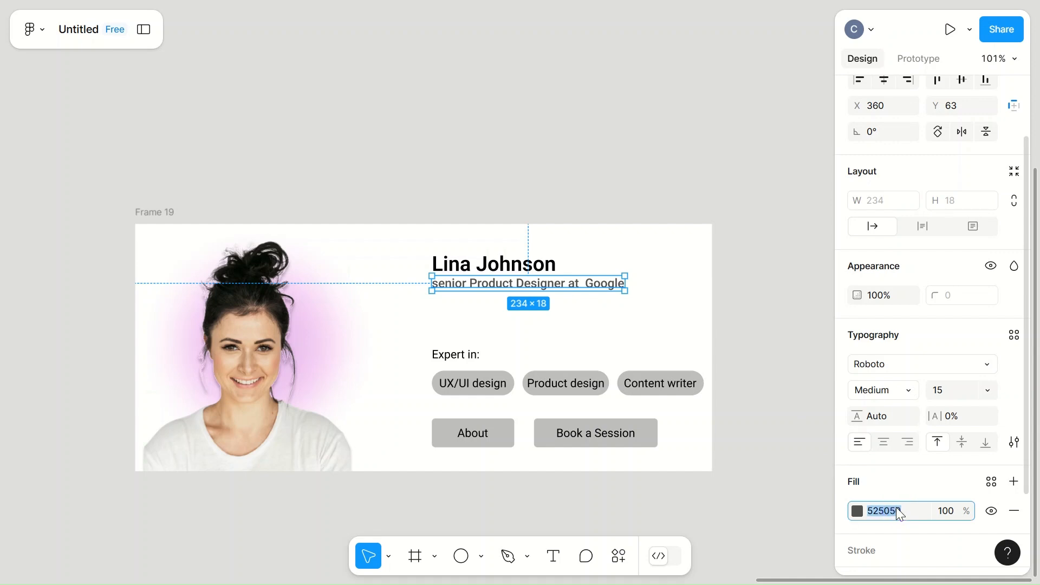
pyautogui.click(458, 354)
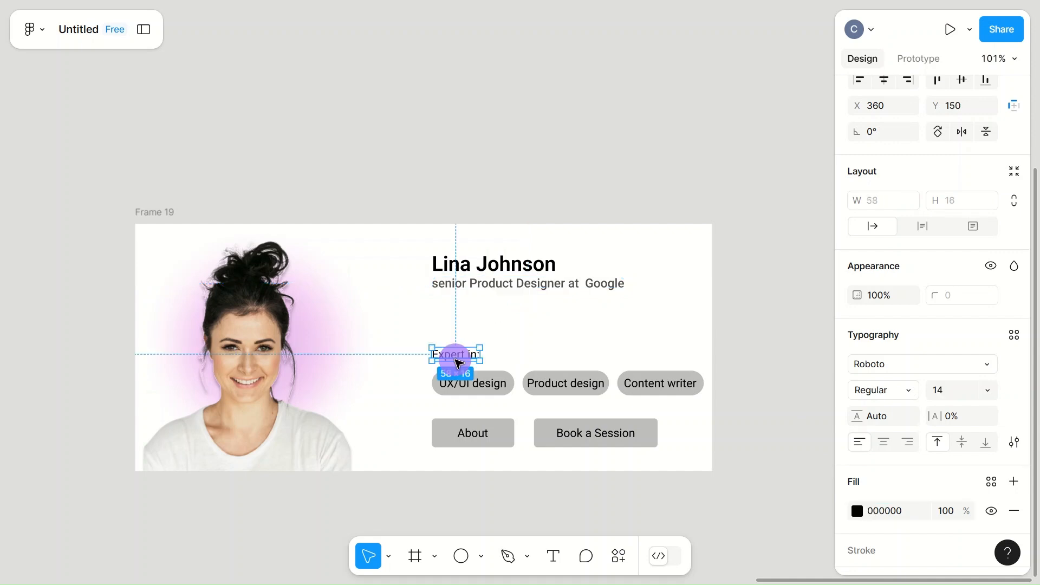
pyautogui.click(896, 511)
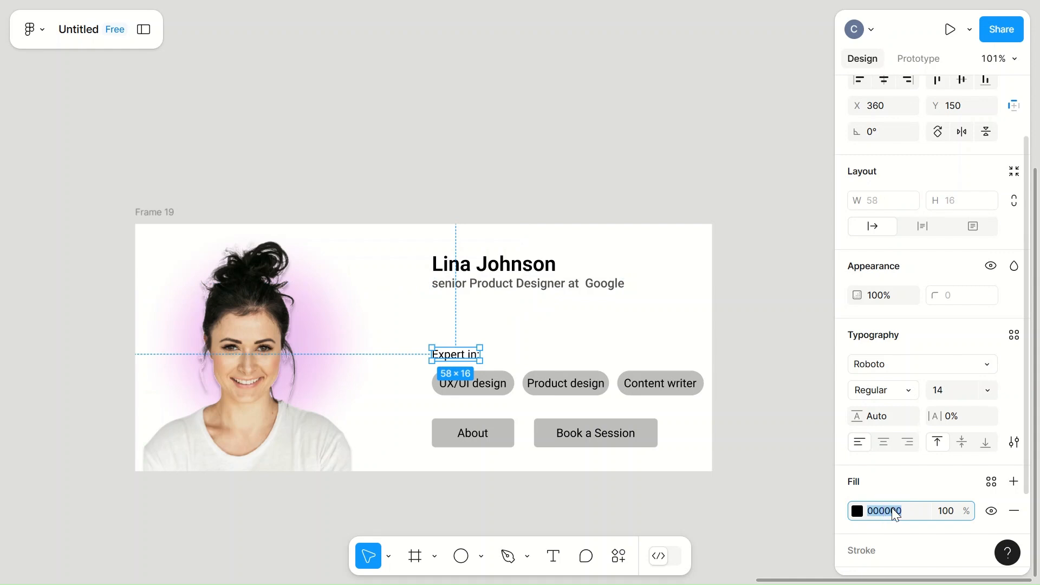
pyautogui.hotkey('ctrl', 'v')
pyautogui.click(668, 306)
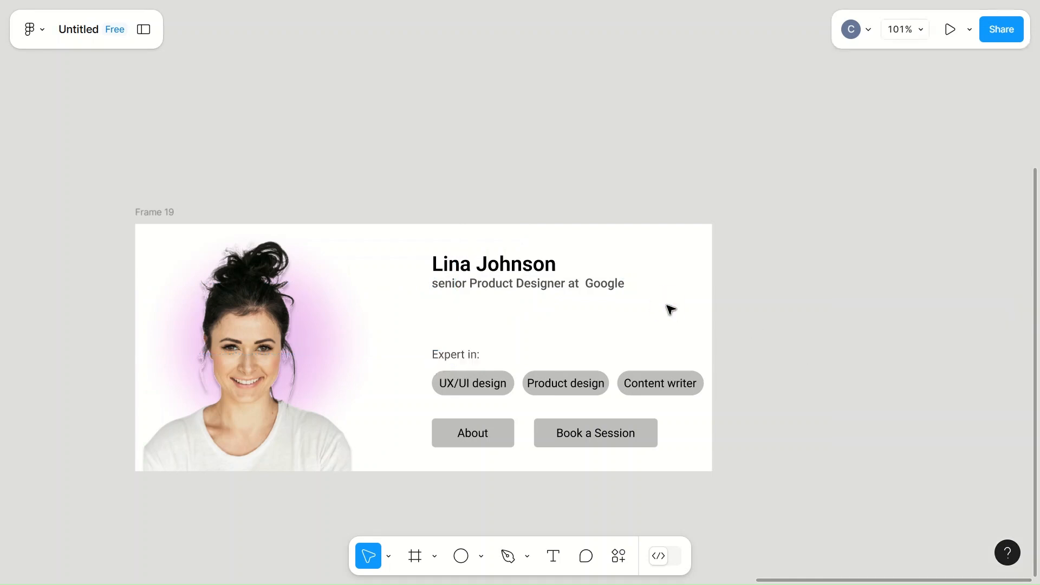
pyautogui.click(447, 356)
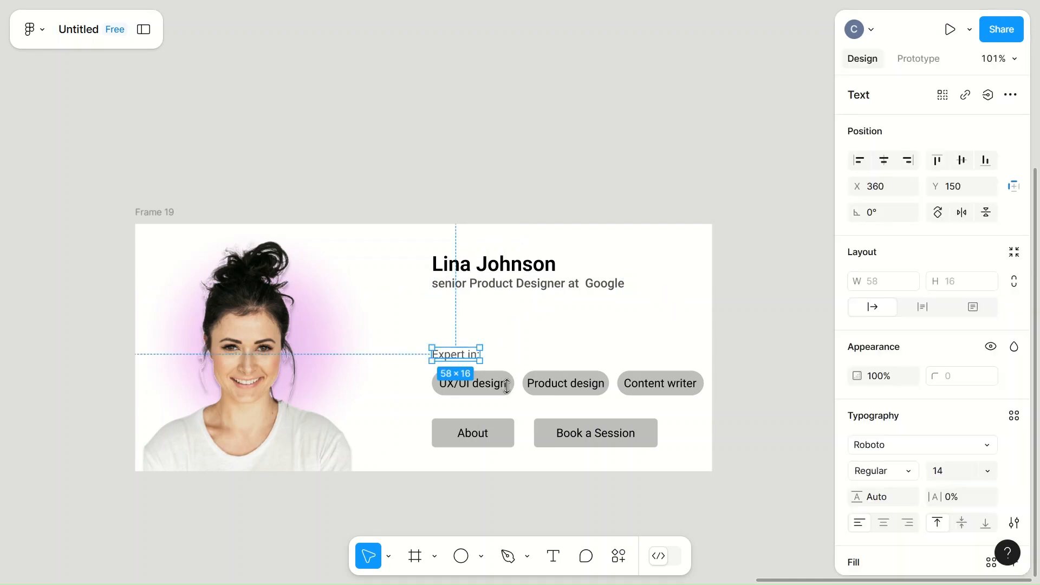
# Lighten the UX/UI design tag's background fill to gray E2E1E1 and copy that color code
pyautogui.scroll(5, 508, 395)
pyautogui.click(513, 362)
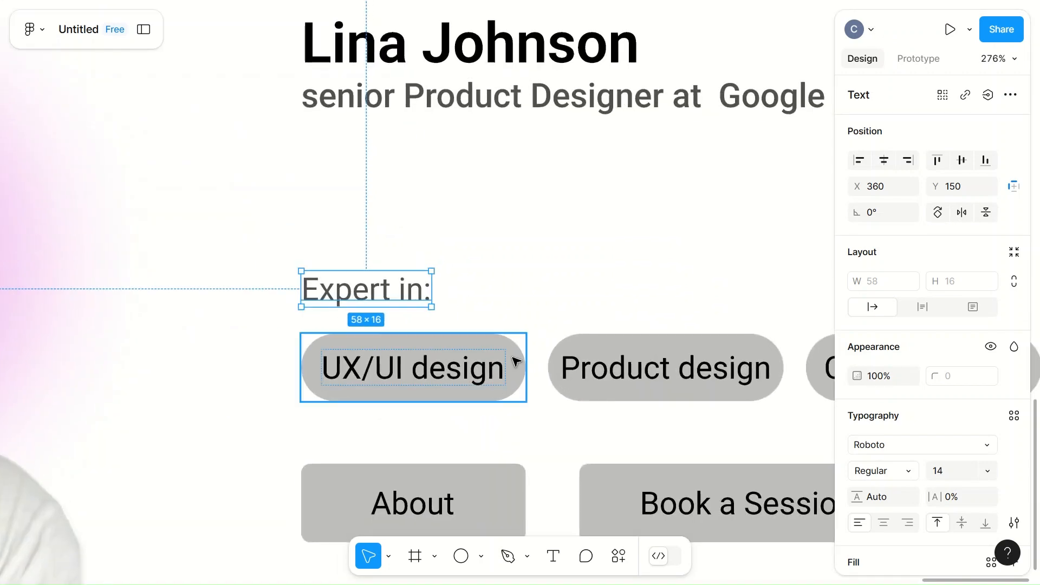
pyautogui.click(516, 360)
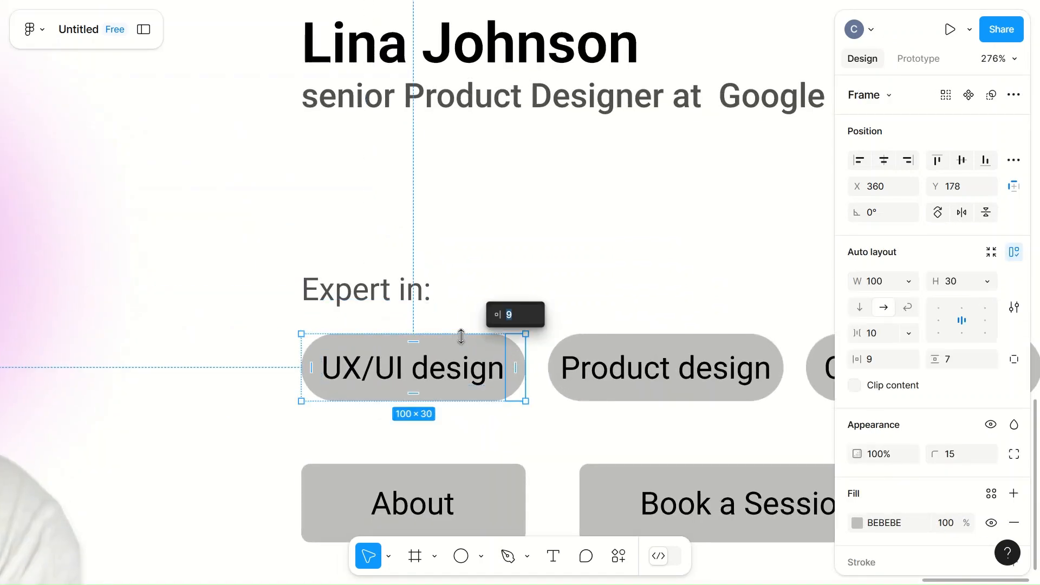
pyautogui.click(877, 524)
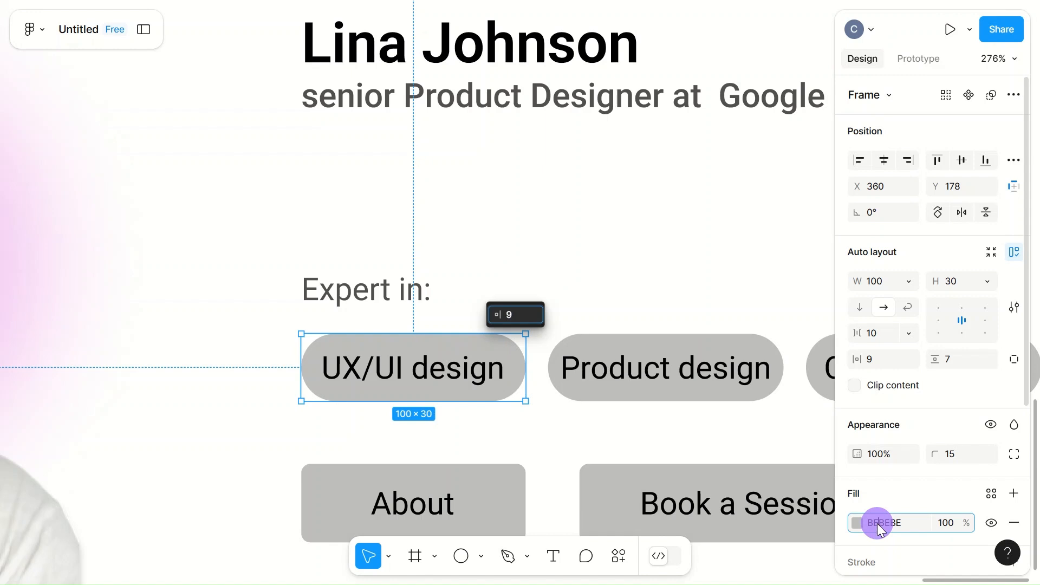
pyautogui.click(856, 523)
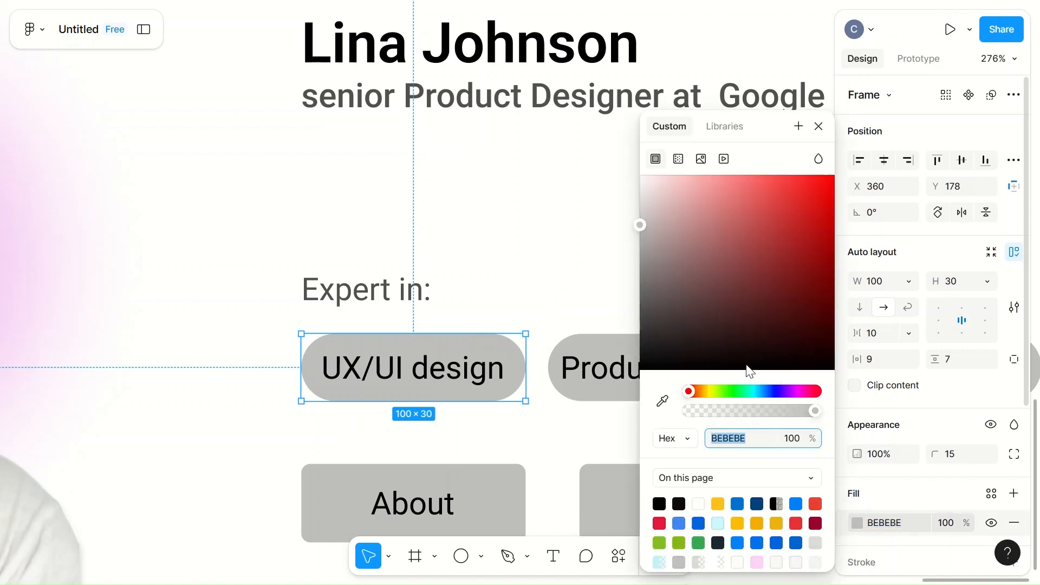
pyautogui.moveTo(638, 224); pyautogui.dragTo(639, 202)
pyautogui.click(920, 521)
pyautogui.hotkey('ctrl', 'c')
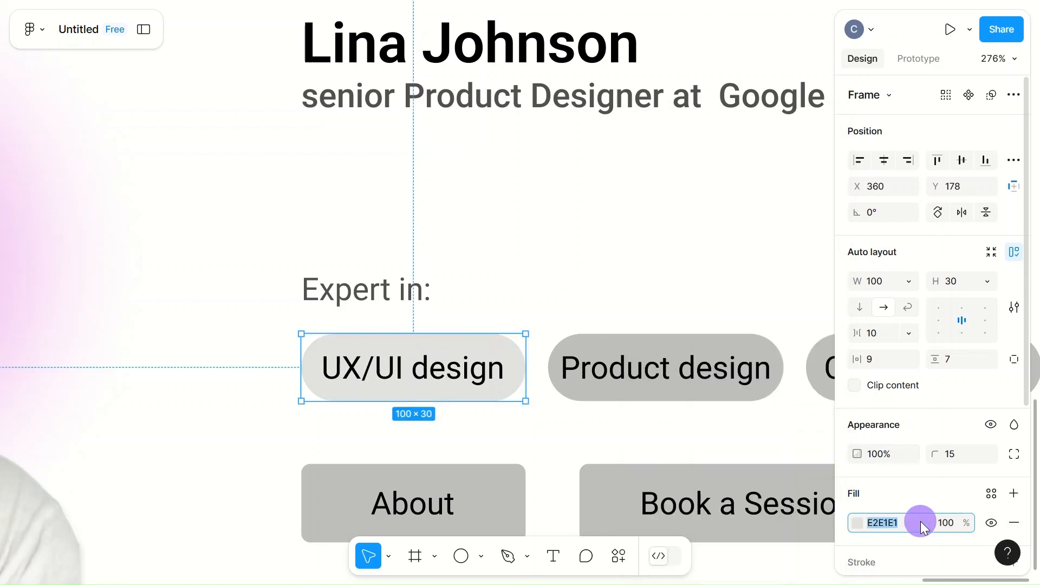
# Apply the copied fill color E2E1E1 to the Product design tag
pyautogui.click(770, 345)
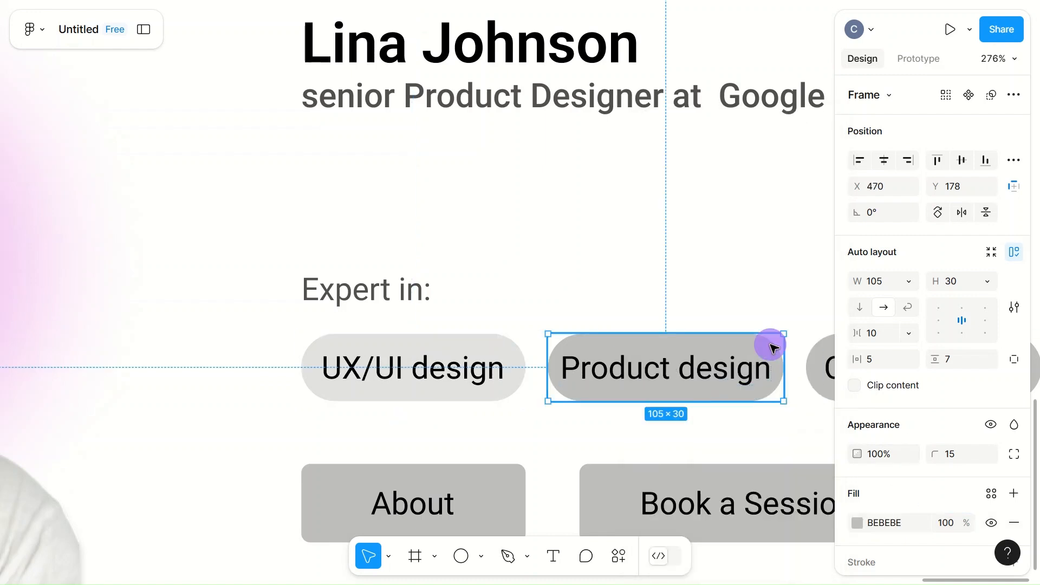
pyautogui.click(906, 524)
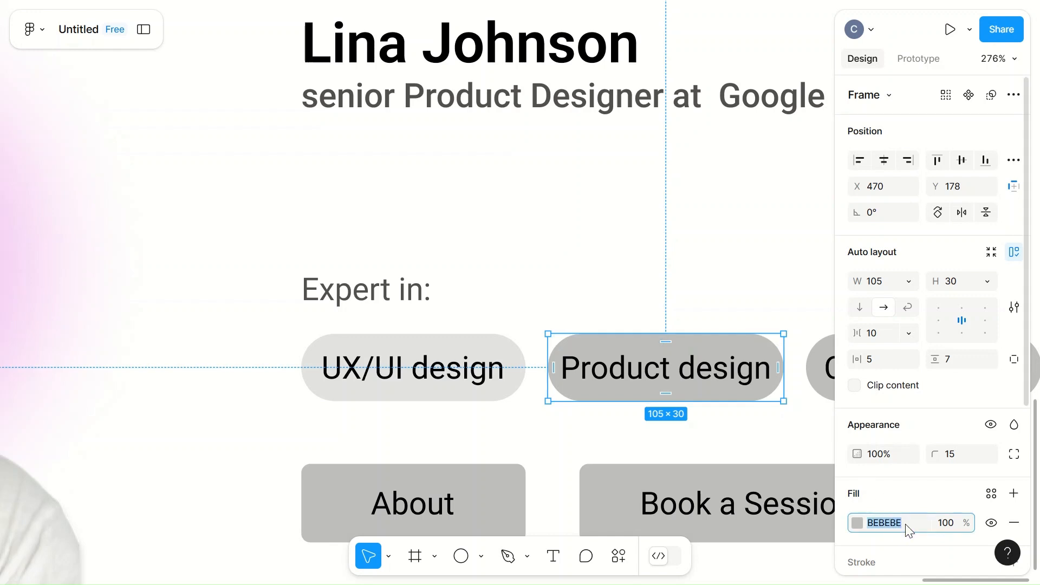
pyautogui.hotkey('ctrl', 'v')
pyautogui.press('Return')
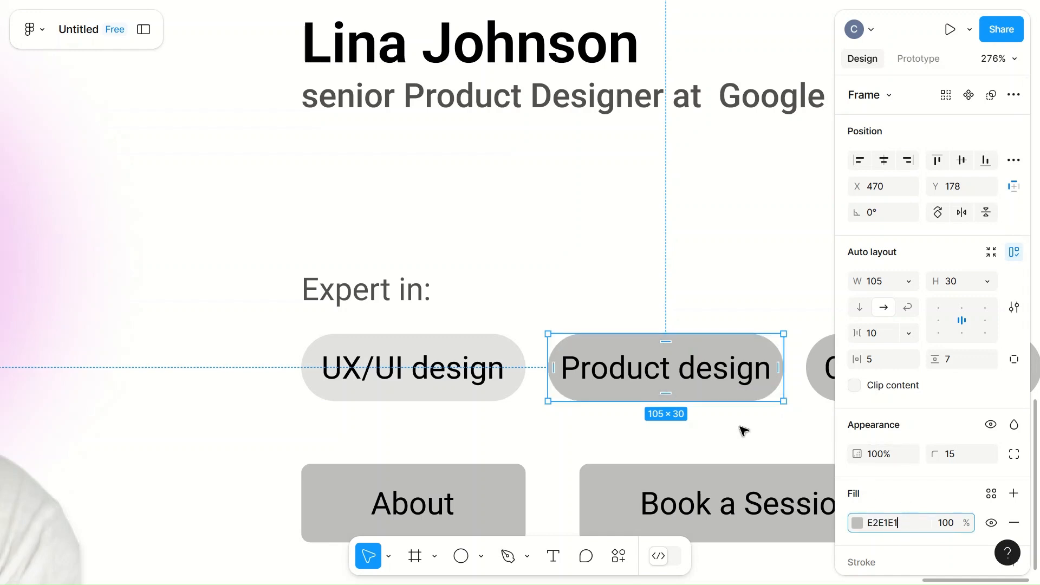
pyautogui.click(743, 430)
# Set the Content writer tag's fill to the same light gray E2E1E1
pyautogui.hscroll(4, 743, 433)
pyautogui.click(805, 353)
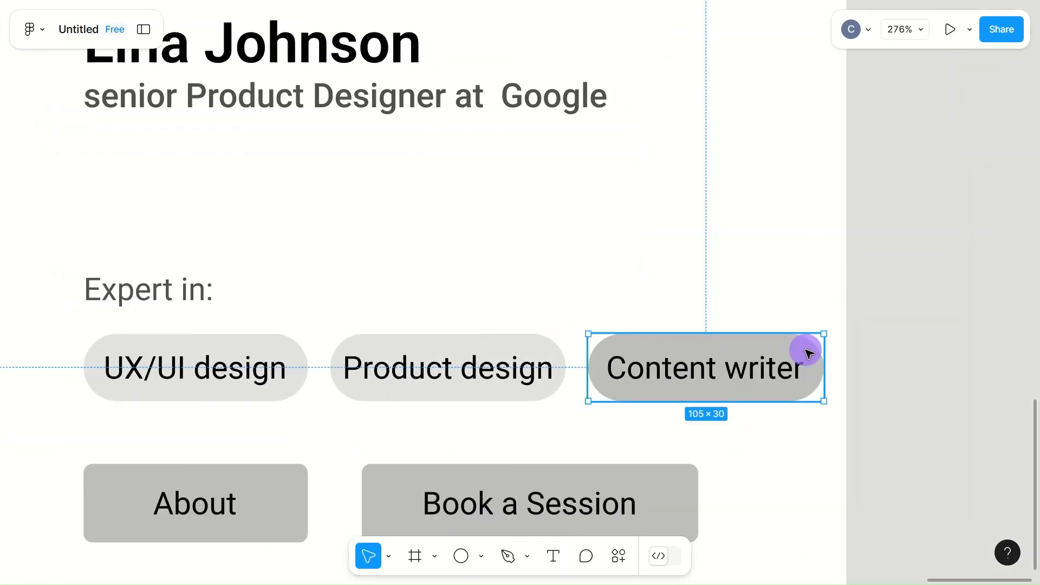
pyautogui.doubleClick(805, 353)
pyautogui.click(758, 339)
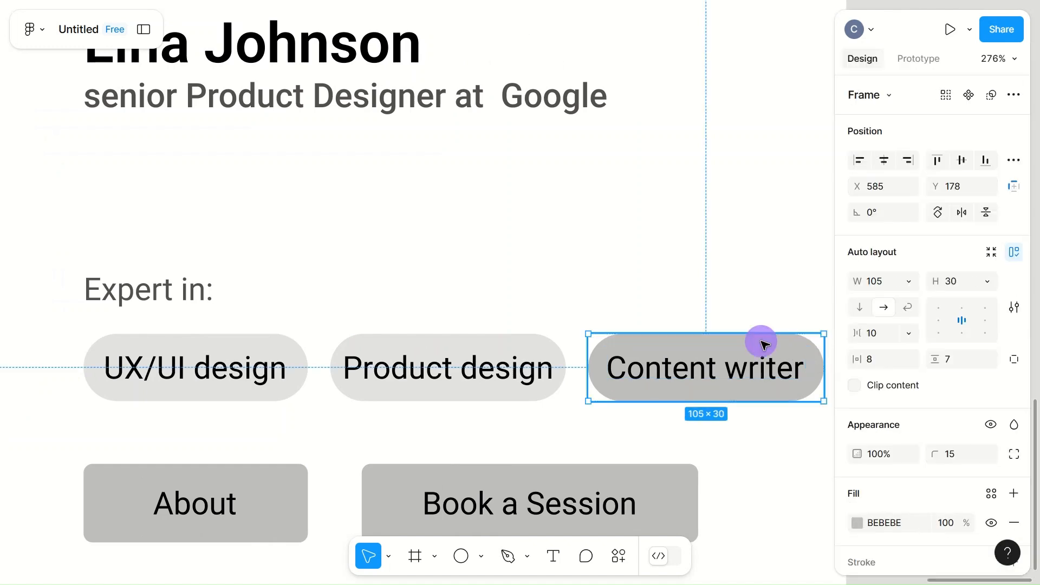
pyautogui.click(894, 523)
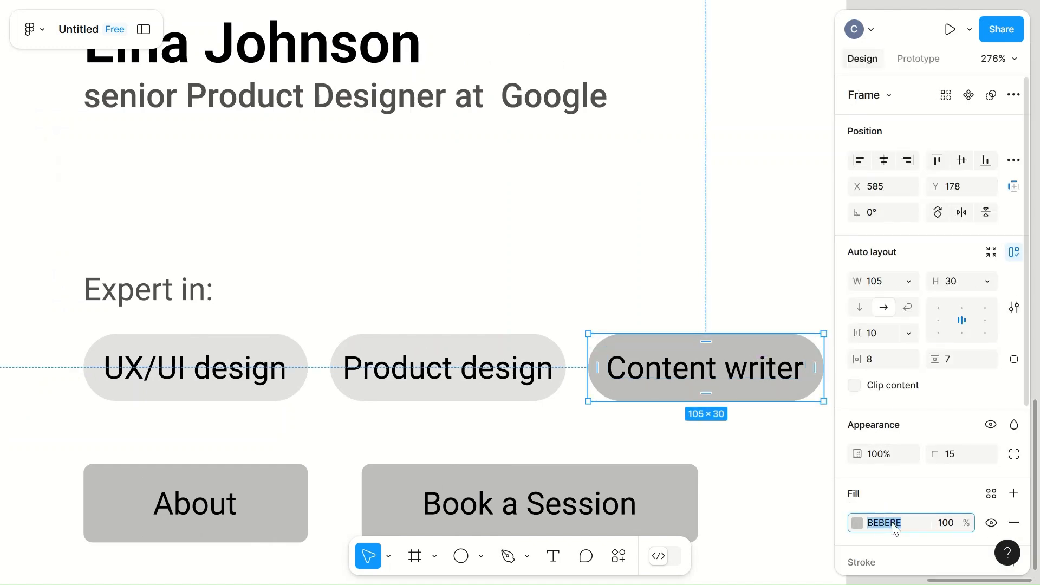
pyautogui.write('E2E1E1')
pyautogui.click(590, 305)
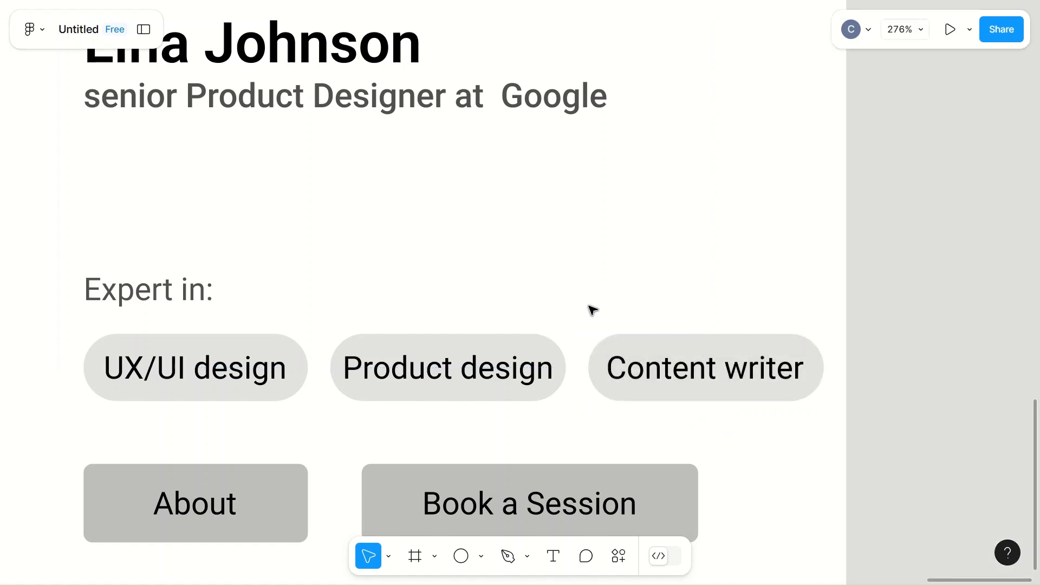
# Change the Book a Session button's gray fill to vivid purple B72BE6
pyautogui.hscroll(-4, 588, 306)
pyautogui.scroll(-1, 588, 305)
pyautogui.scroll(-2, 592, 310)
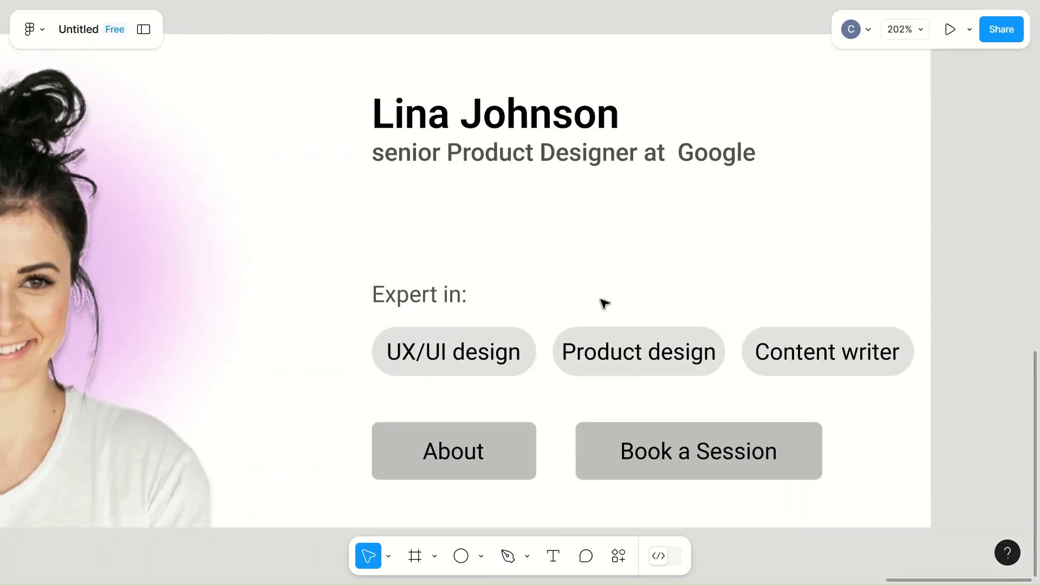
pyautogui.scroll(-3, 603, 301)
pyautogui.click(489, 436)
pyautogui.click(489, 437)
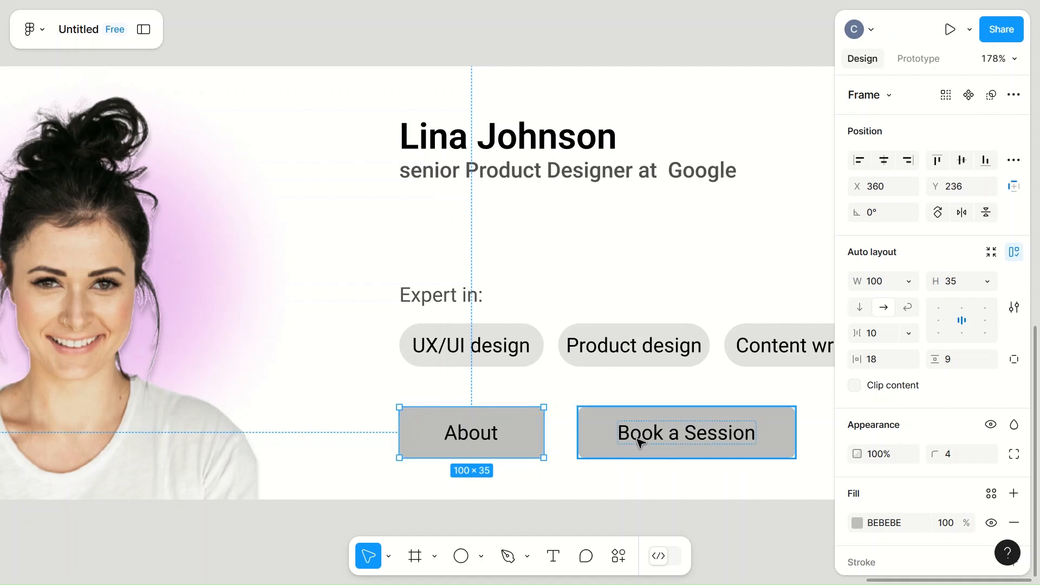
pyautogui.hscroll(3, 640, 442)
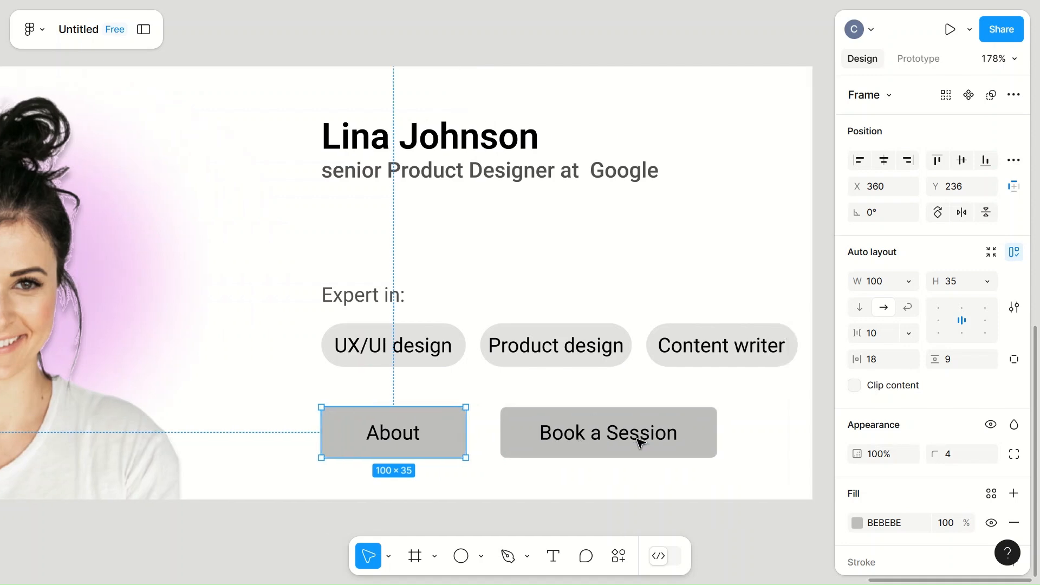
pyautogui.click(710, 427)
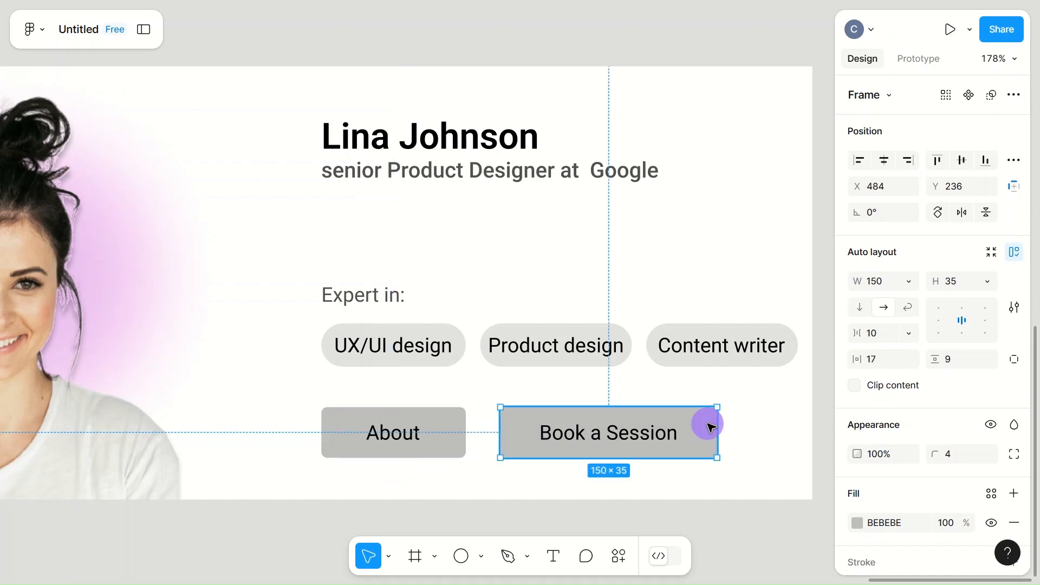
pyautogui.click(857, 523)
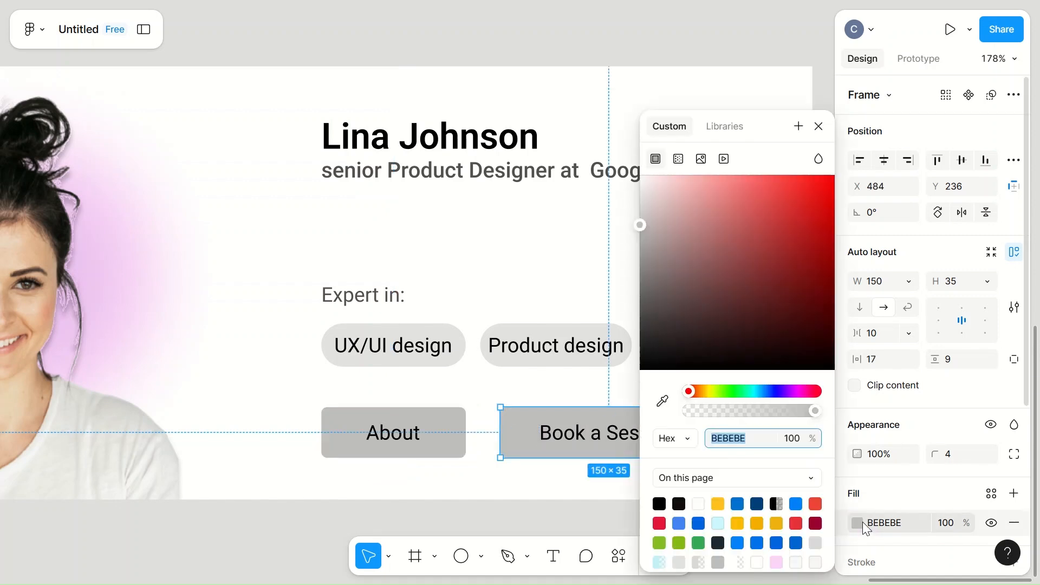
pyautogui.click(796, 391)
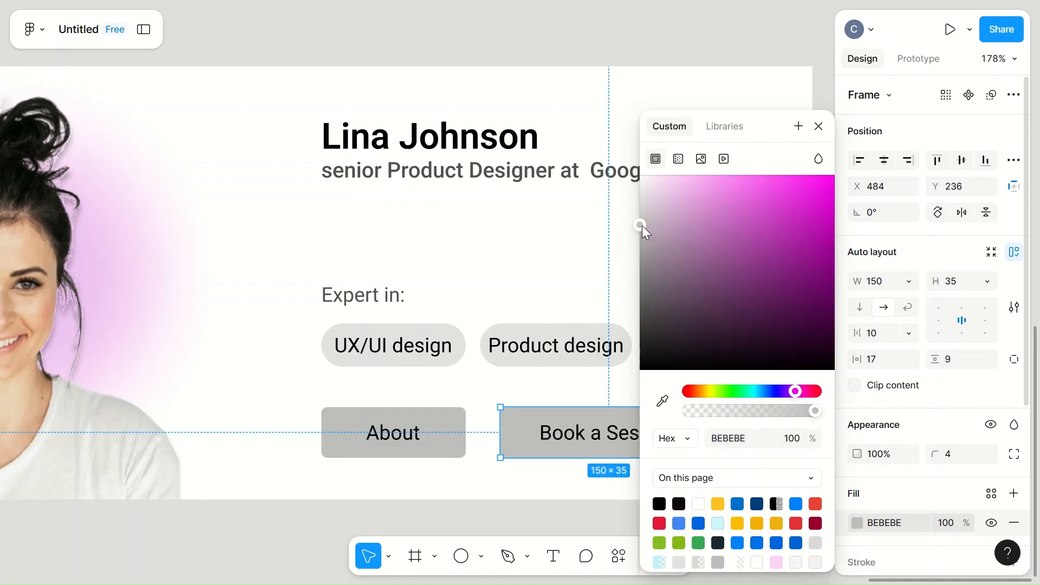
pyautogui.moveTo(636, 225); pyautogui.dragTo(767, 218)
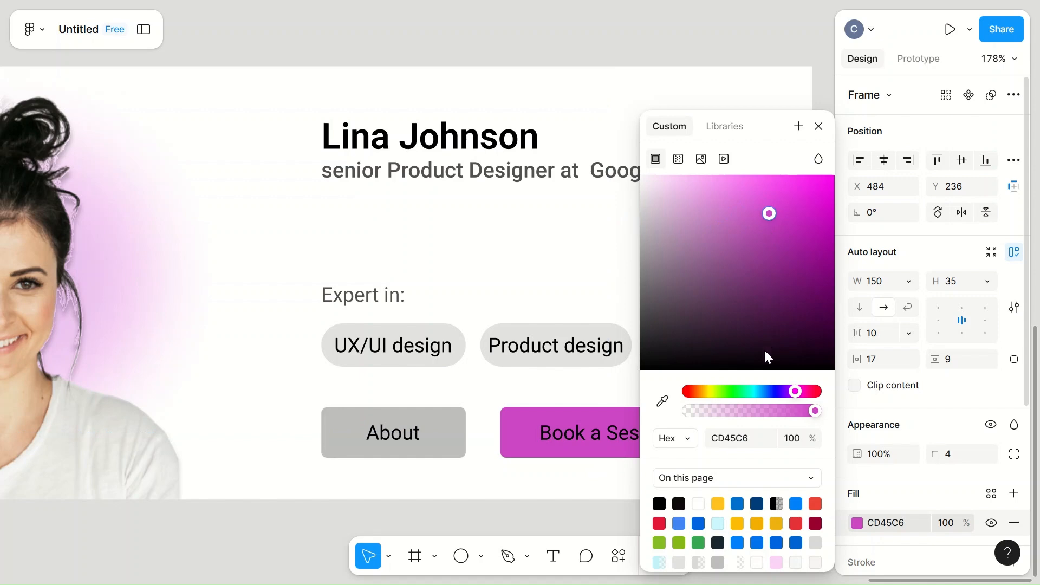
pyautogui.moveTo(791, 392); pyautogui.dragTo(789, 398)
pyautogui.moveTo(773, 216); pyautogui.dragTo(798, 201)
pyautogui.click(553, 292)
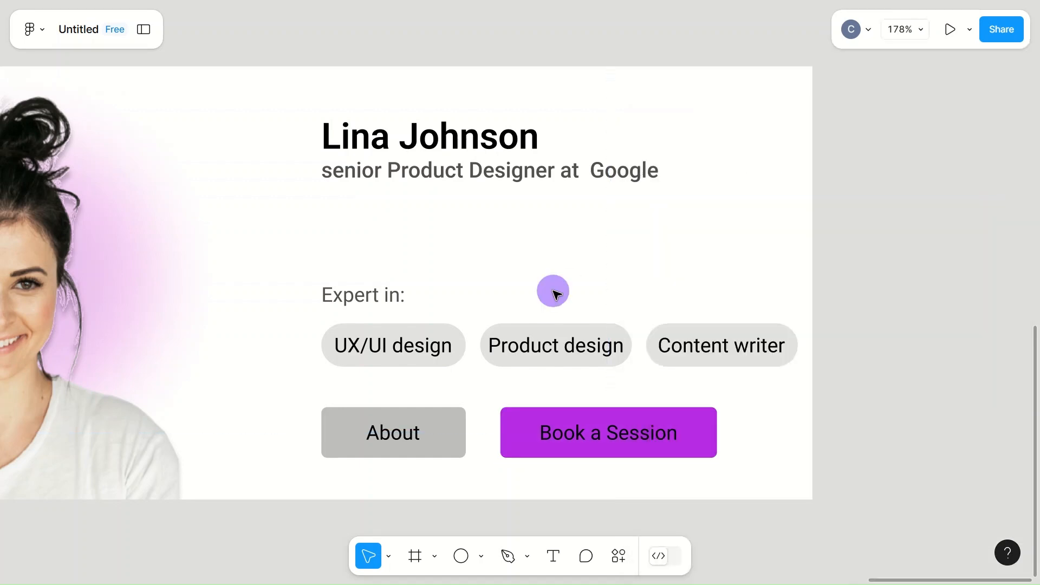
# Make the Book a Session button's label white FFFFFF and set its font weight to Medium
pyautogui.click(581, 445)
pyautogui.click(612, 442)
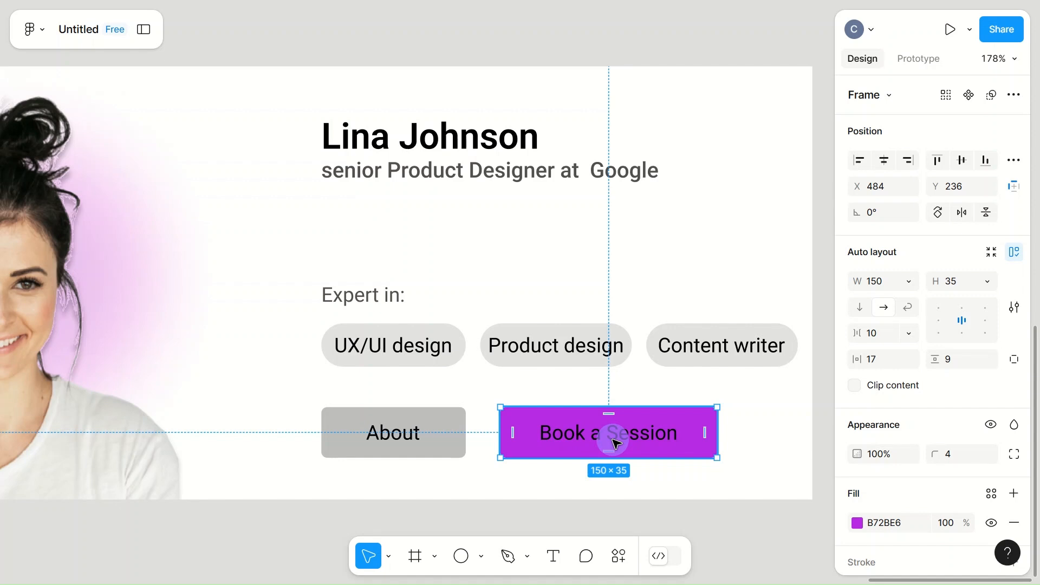
pyautogui.scroll(-5, 920, 488)
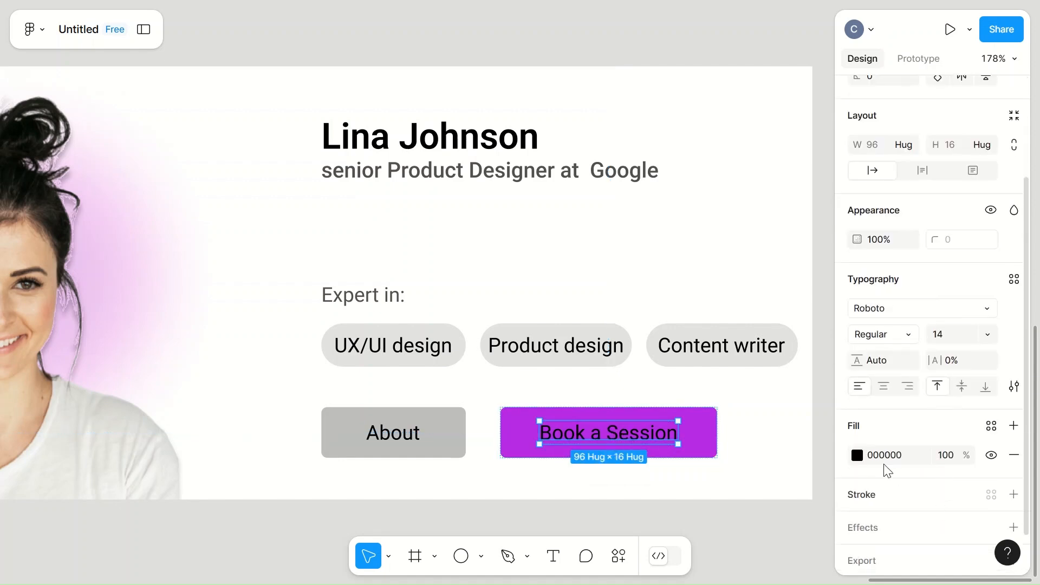
pyautogui.click(857, 455)
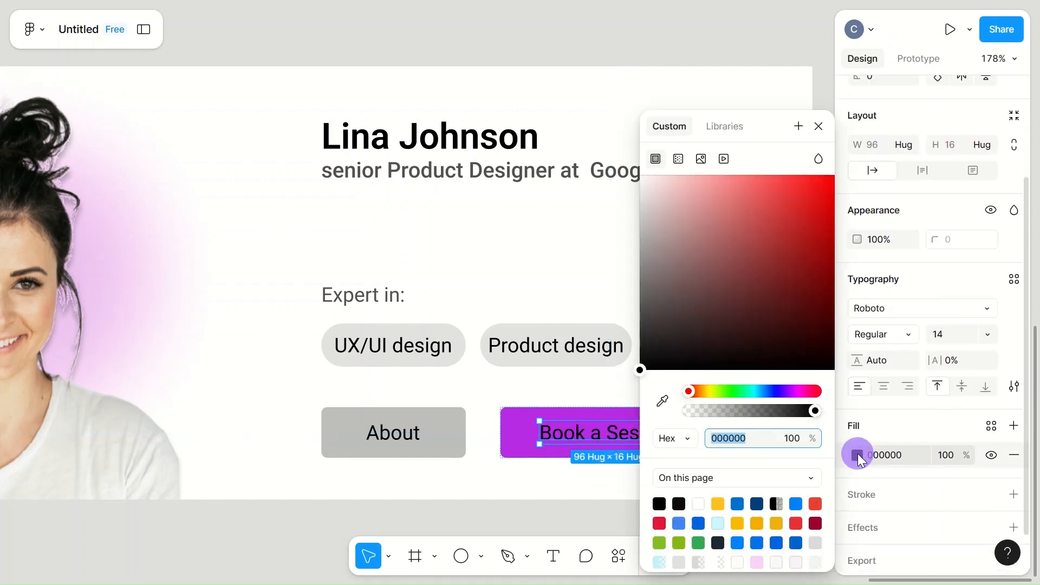
pyautogui.click(698, 504)
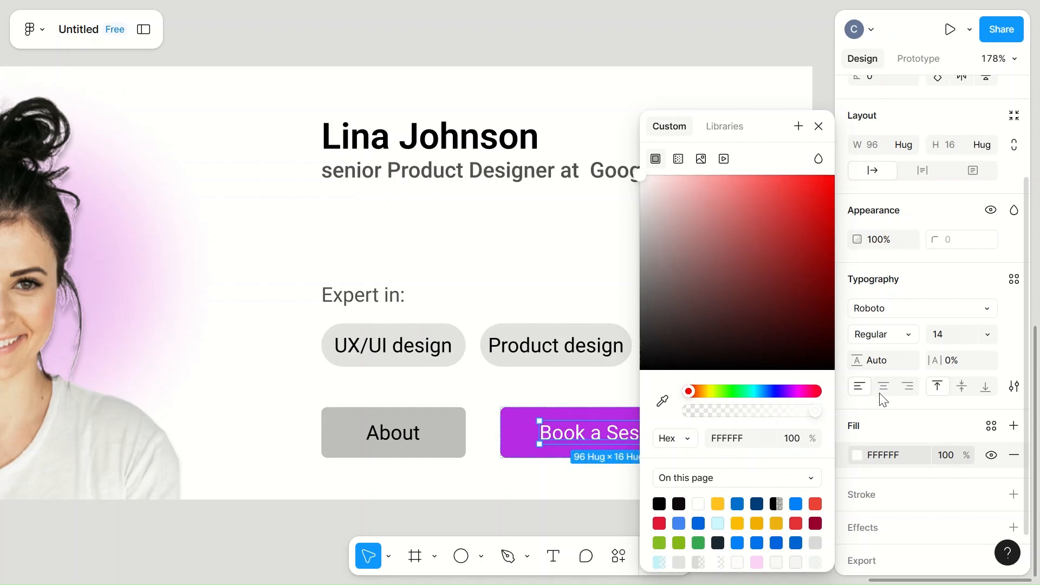
pyautogui.click(895, 336)
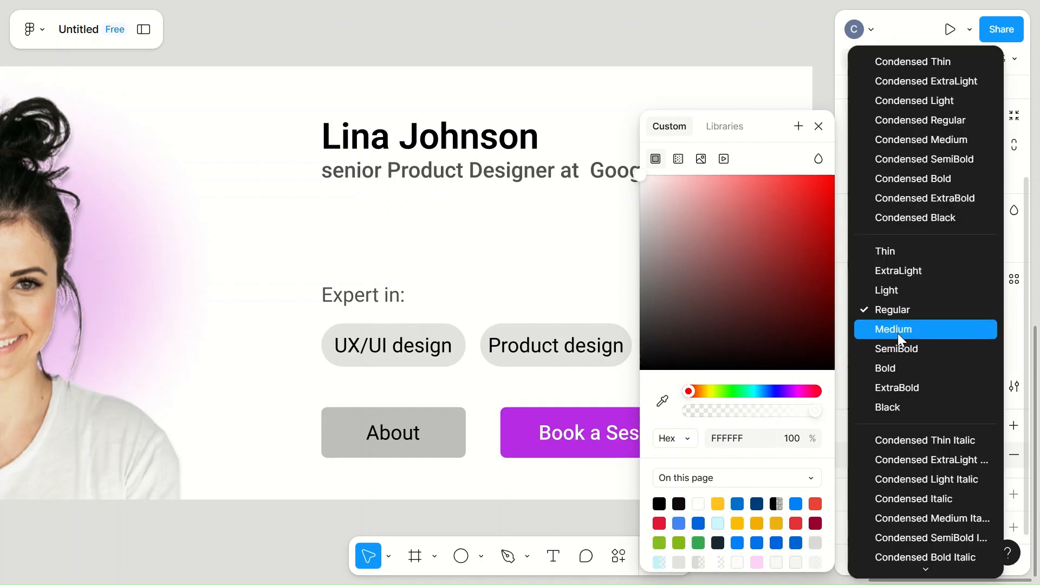
pyautogui.click(898, 331)
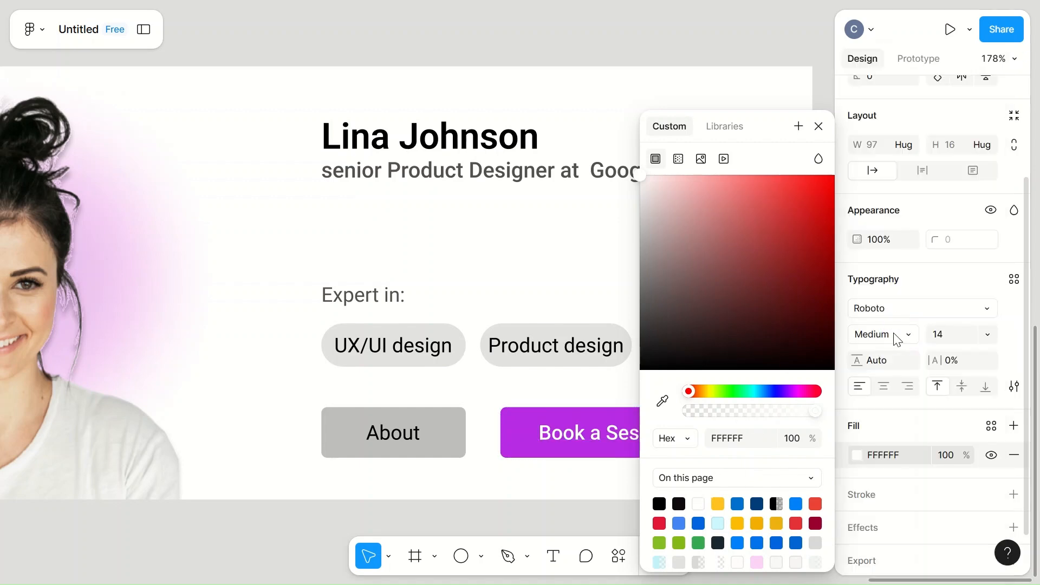
pyautogui.click(605, 393)
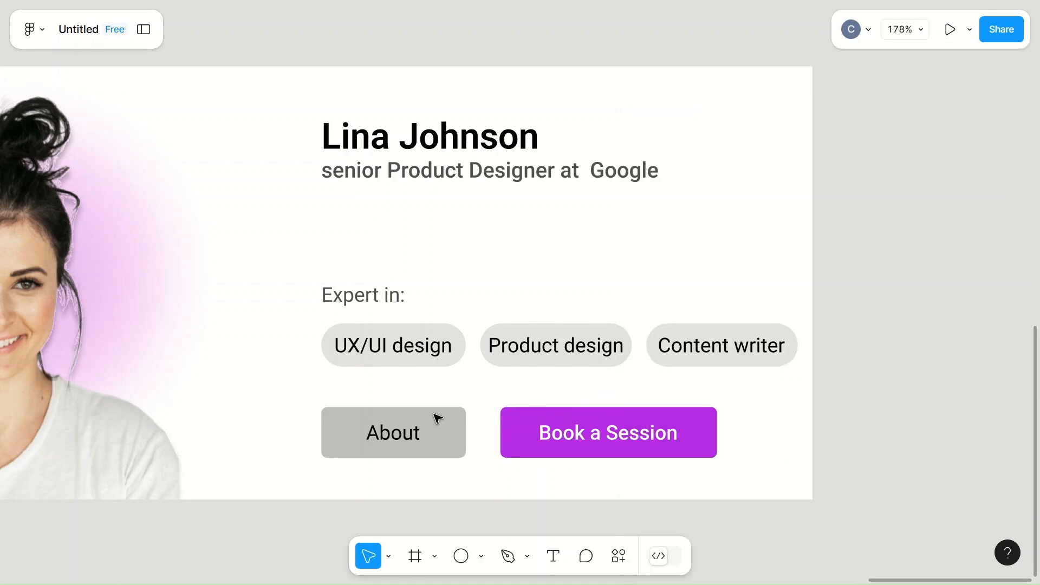
# Add a black 000000 inside stroke of weight 1 to the About button and remove its gray fill
pyautogui.click(377, 434)
pyautogui.click(377, 435)
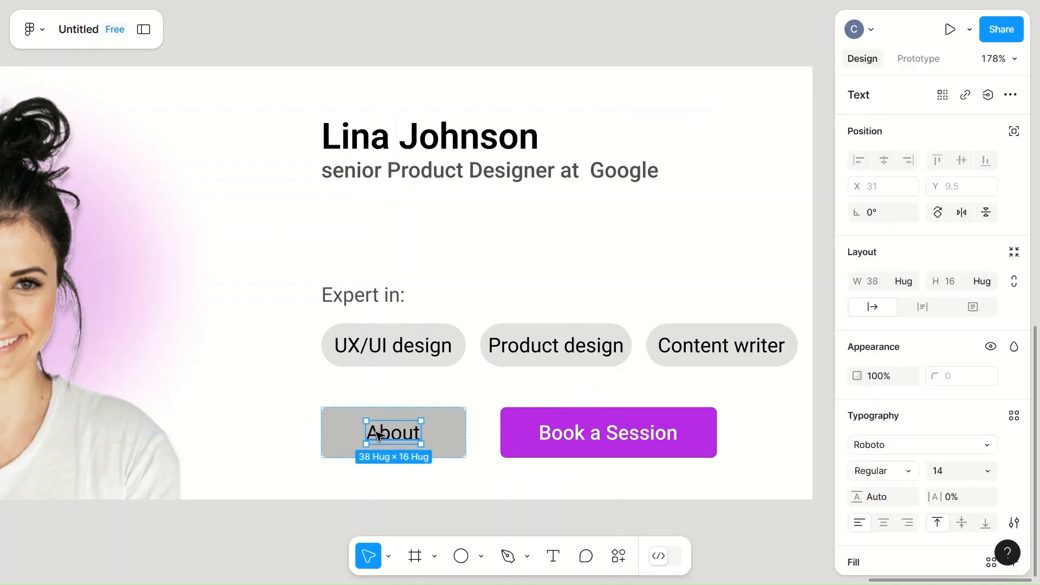
pyautogui.click(459, 432)
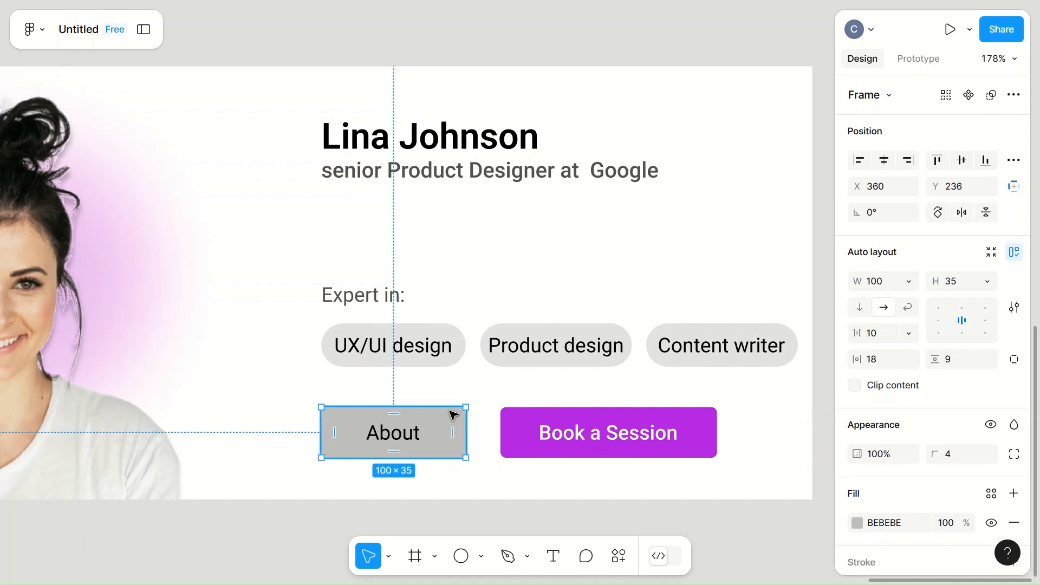
pyautogui.scroll(-3, 947, 504)
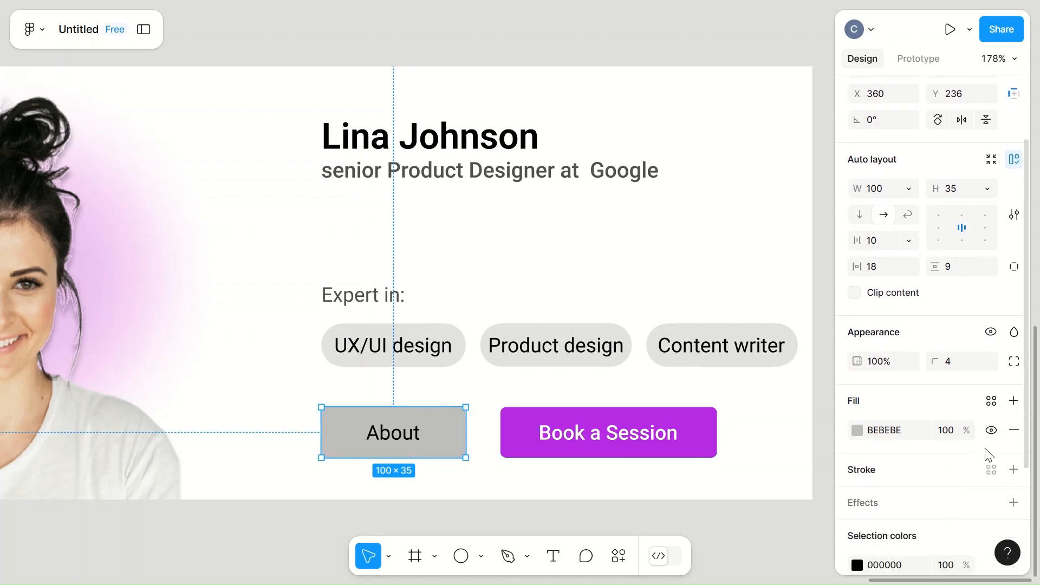
pyautogui.scroll(-1, 888, 492)
pyautogui.click(1013, 447)
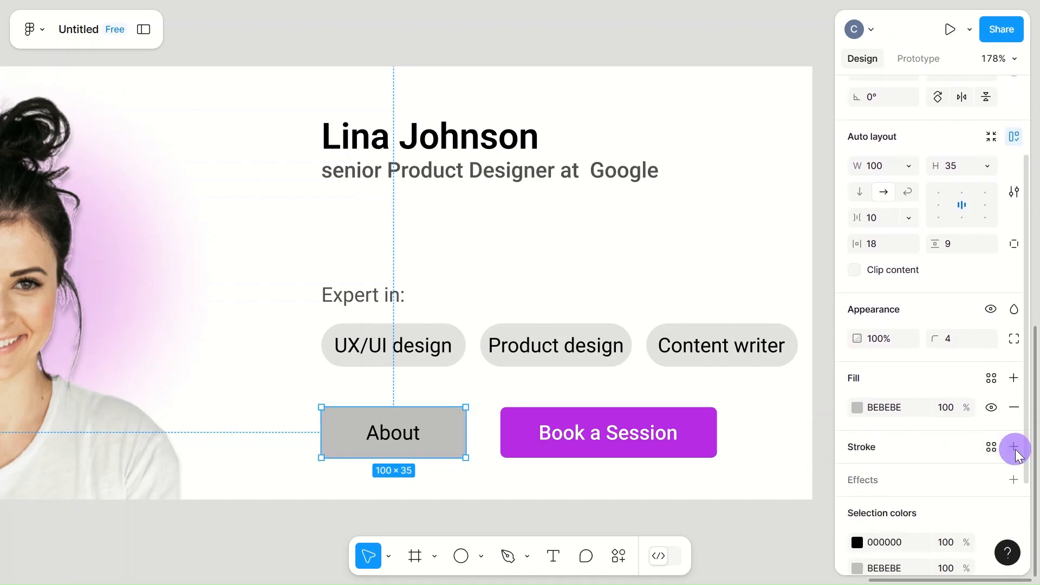
pyautogui.click(1013, 408)
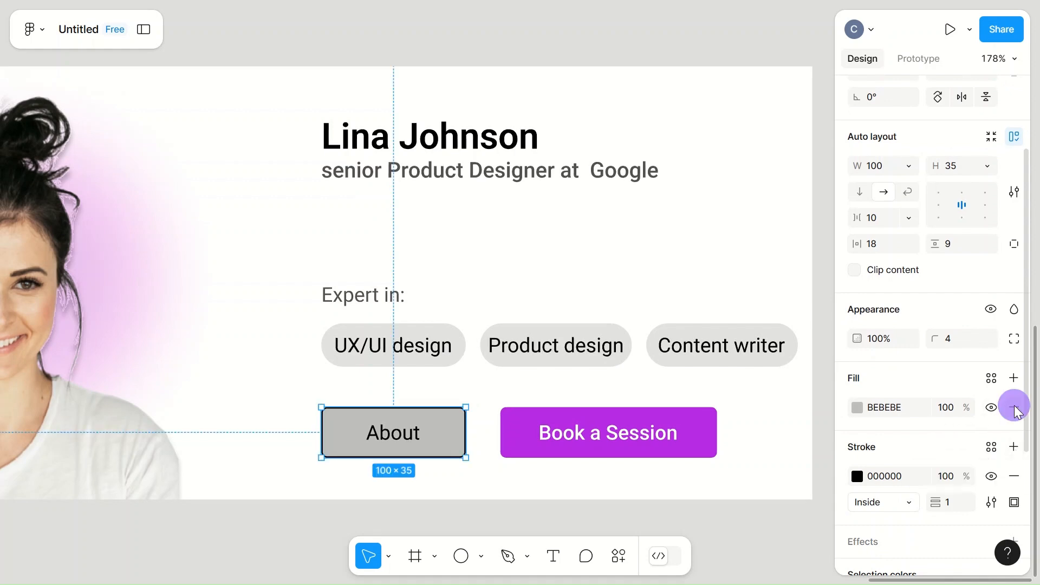
pyautogui.click(751, 437)
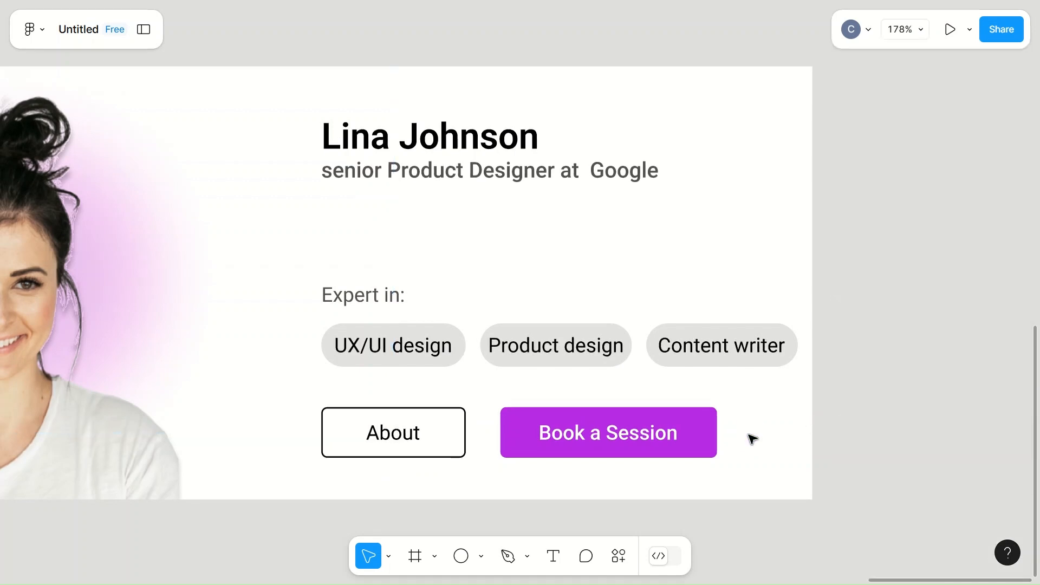
pyautogui.click(392, 437)
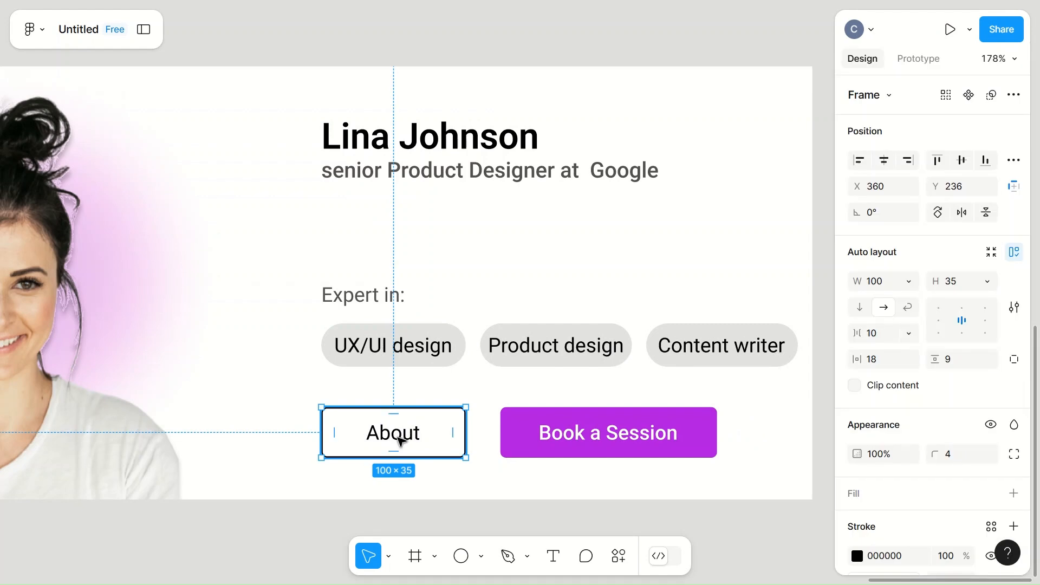
pyautogui.scroll(-5, 405, 436)
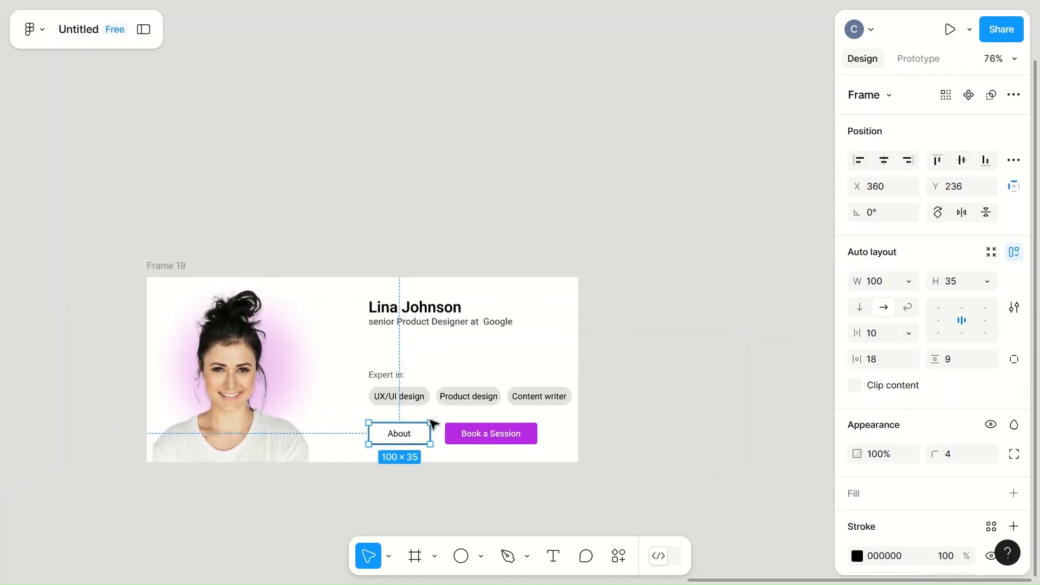
pyautogui.click(582, 337)
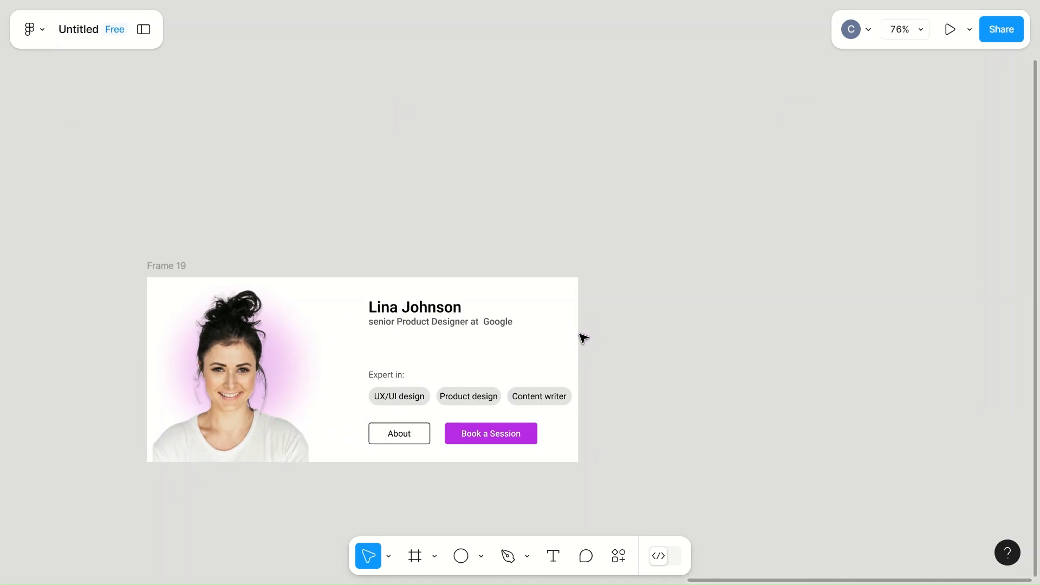